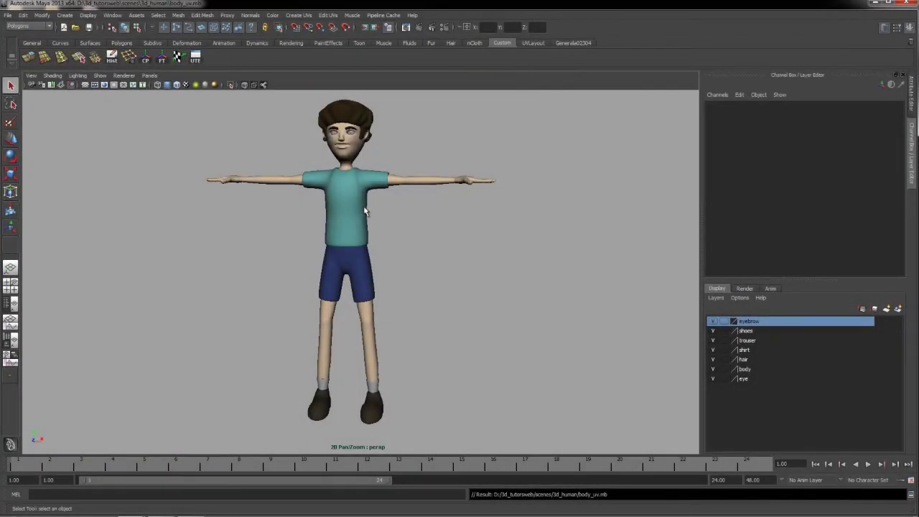
Select the shirt, the shorts and each shoe in turn to examine the character's separate clothing objects
click(356, 223)
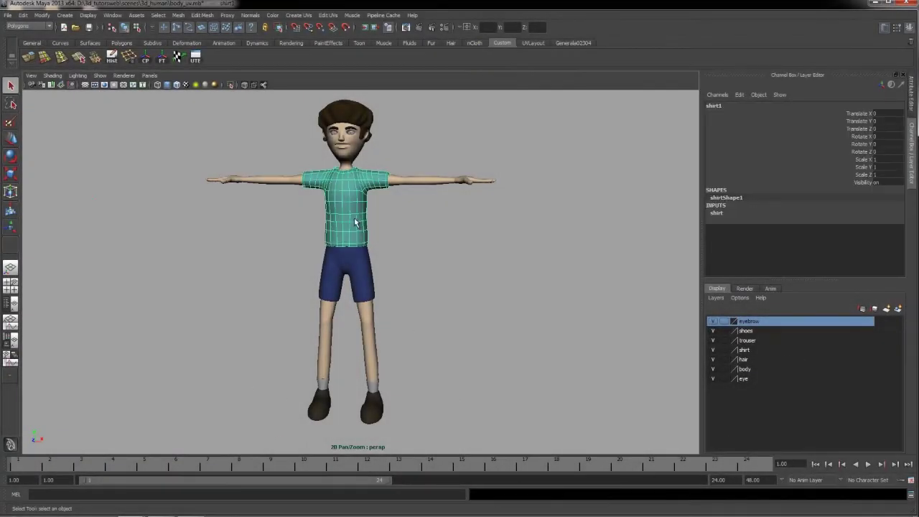
click(368, 272)
click(372, 408)
click(314, 409)
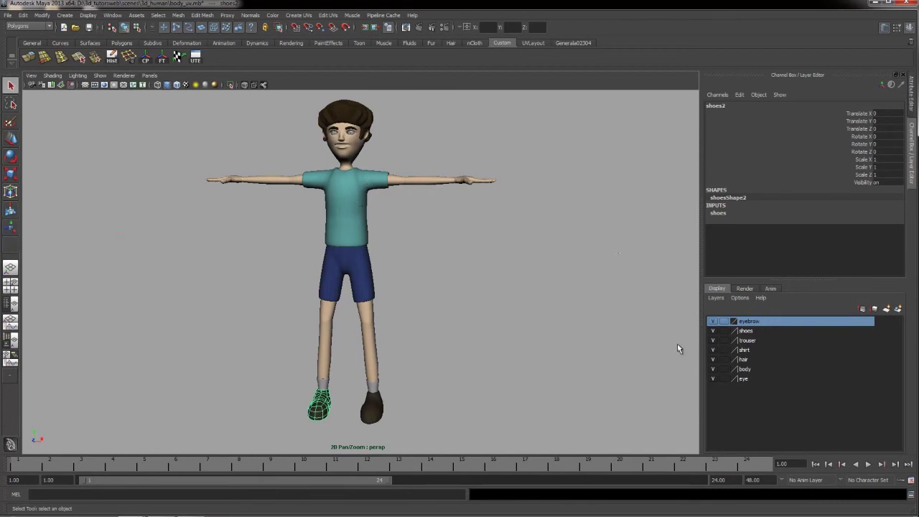
Hide the shoes, trouser, shirt, hair and eye layers, keeping the body and eyebrow layers visible
click(712, 331)
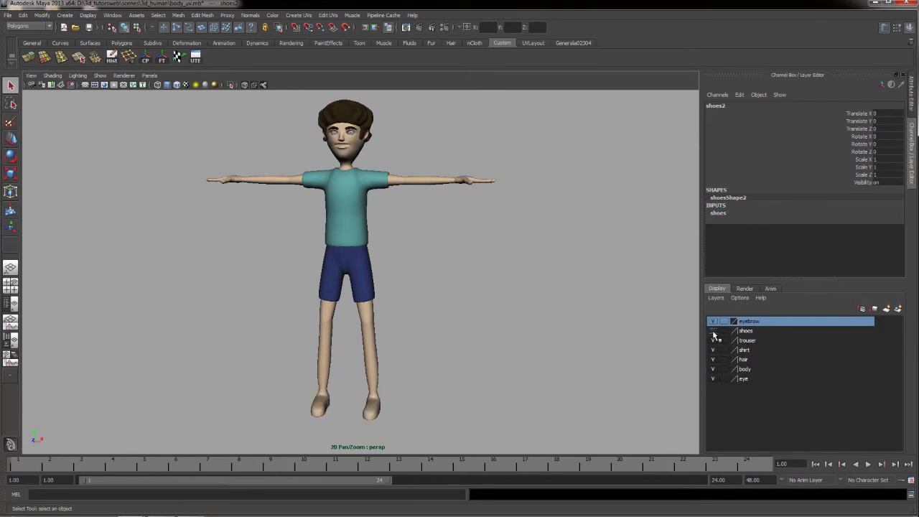
click(713, 340)
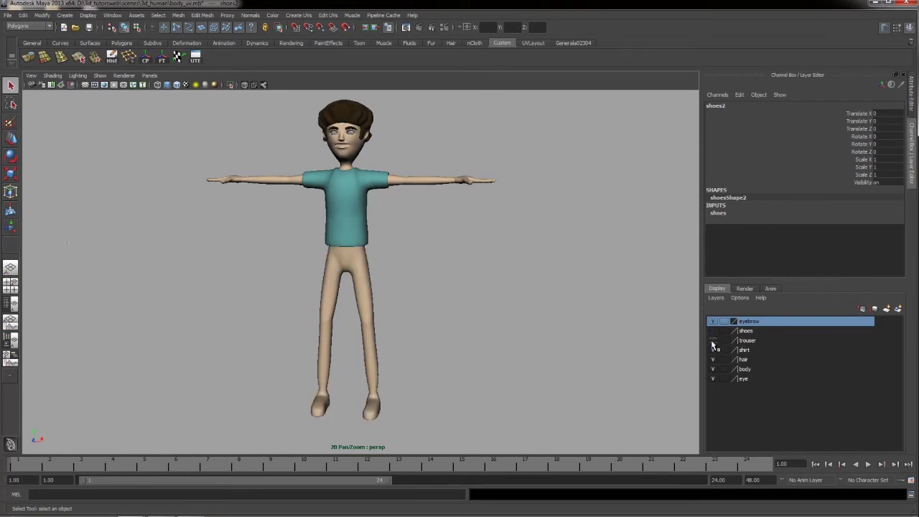
click(713, 349)
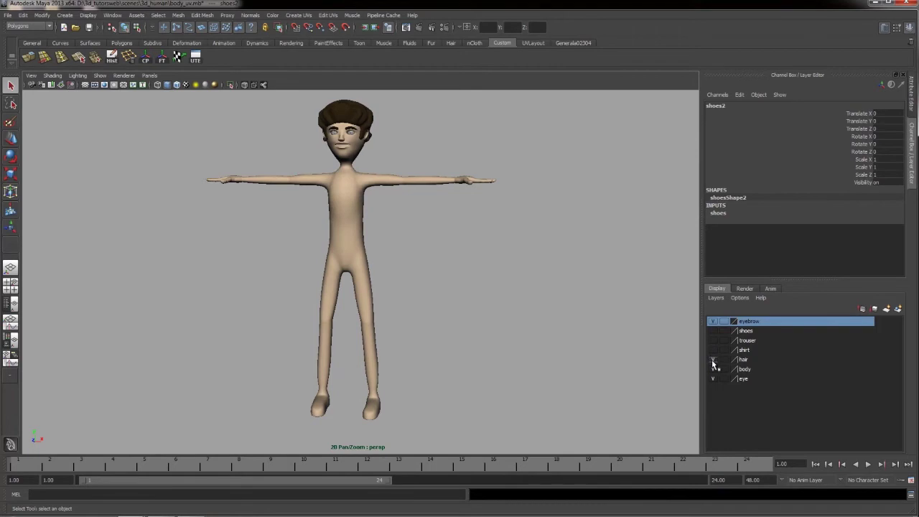
click(712, 359)
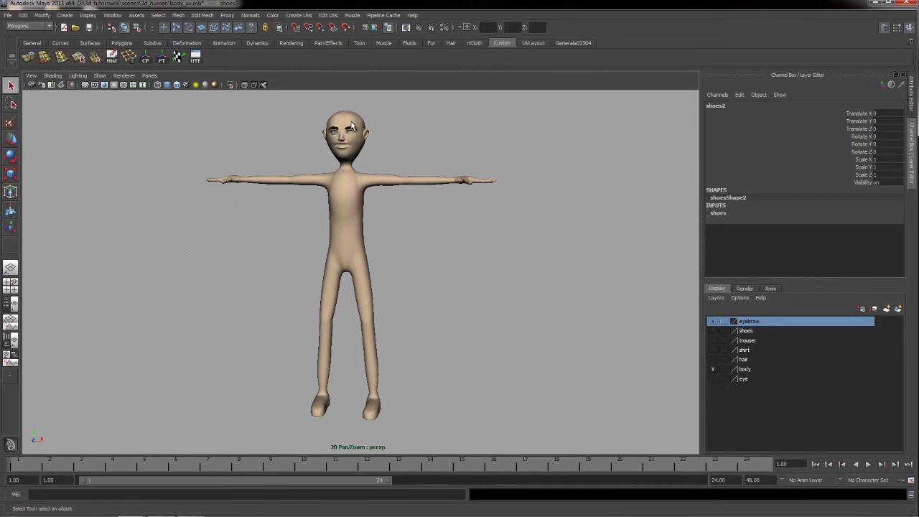
Select the body mesh and examine its topology from head to feet, from both the front and the back
alt+right_drag(330, 151, 399, 314)
alt+middle_drag(324, 154, 338, 363)
scroll(370, 320, up, 3)
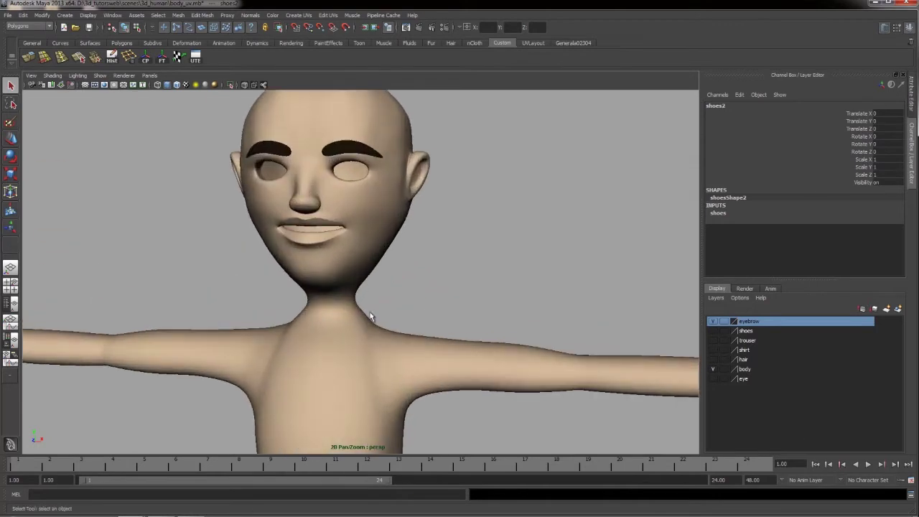
click(362, 246)
alt+drag(362, 246, 540, 264)
alt+middle_drag(443, 439, 431, 338)
alt+right_drag(431, 338, 370, 256)
alt+middle_drag(370, 256, 353, 180)
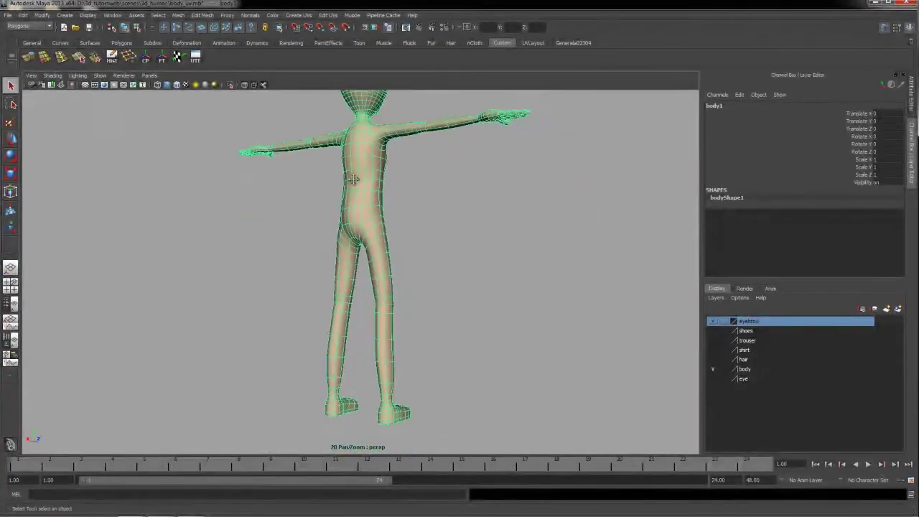
alt+drag(372, 264, 334, 285)
scroll(334, 285, up, 2)
alt+middle_drag(333, 285, 297, 359)
alt+right_drag(298, 208, 334, 287)
alt+drag(334, 287, 303, 282)
alt+middle_drag(318, 254, 364, 296)
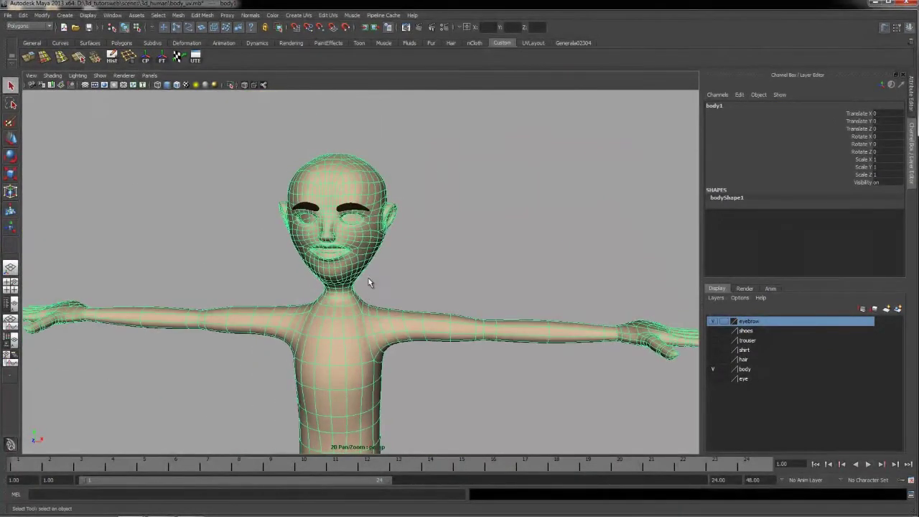
In the front view, switch the body mesh to face selection and select all faces of the head and neck
key(space)
drag(369, 275, 370, 294)
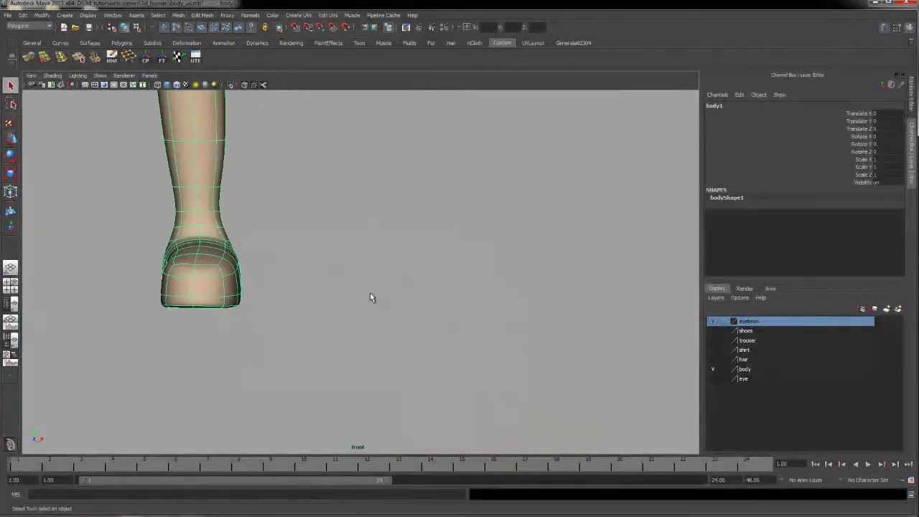
alt+middle_drag(285, 152, 426, 428)
alt+middle_drag(339, 177, 392, 410)
mouse_move(300, 159)
alt+middle_down()
mouse_move(362, 448)
mouse_move(324, 369)
alt+middle_up()
alt+middle_drag(320, 178, 326, 382)
alt+middle_drag(310, 228, 313, 321)
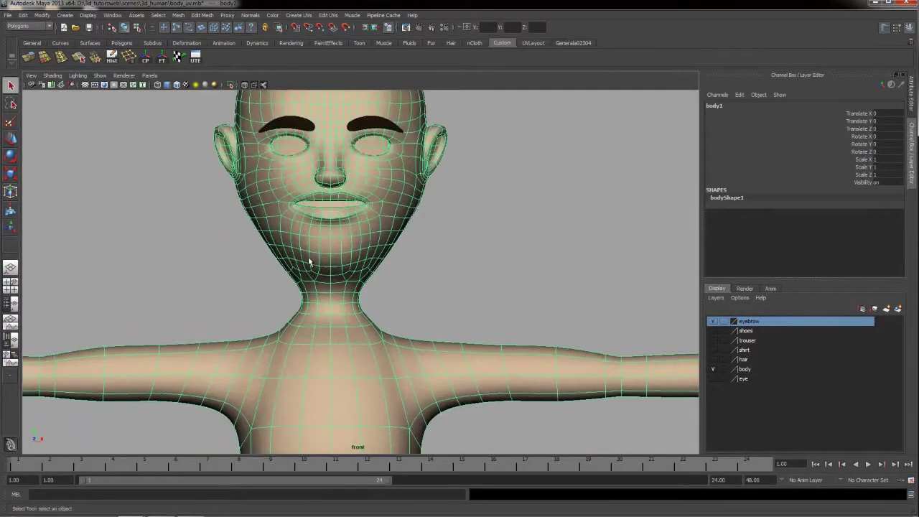
alt+middle_drag(310, 259, 308, 321)
alt+right_drag(307, 321, 304, 308)
right_click(330, 191)
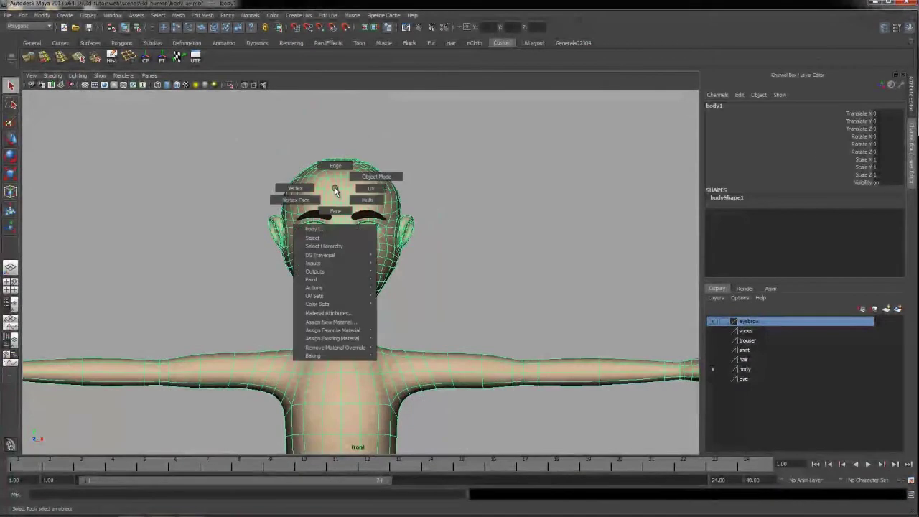
click(334, 209)
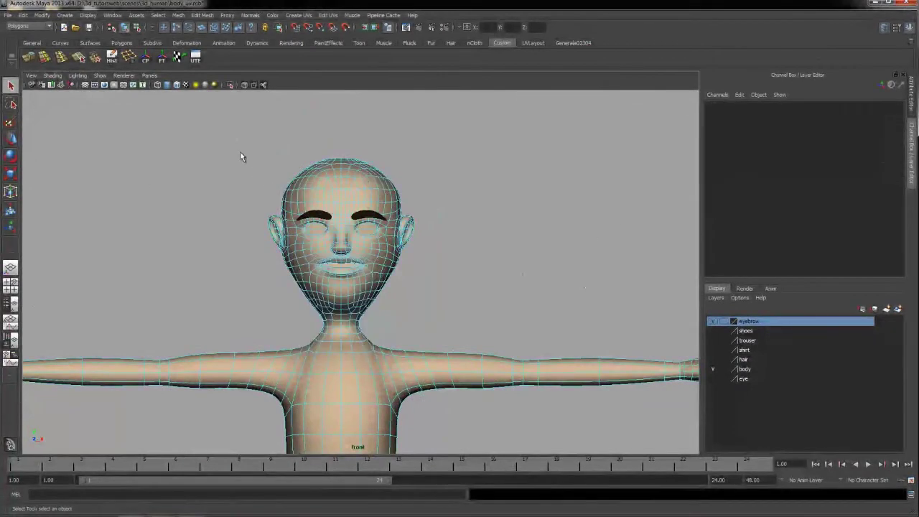
drag(434, 316, 443, 336)
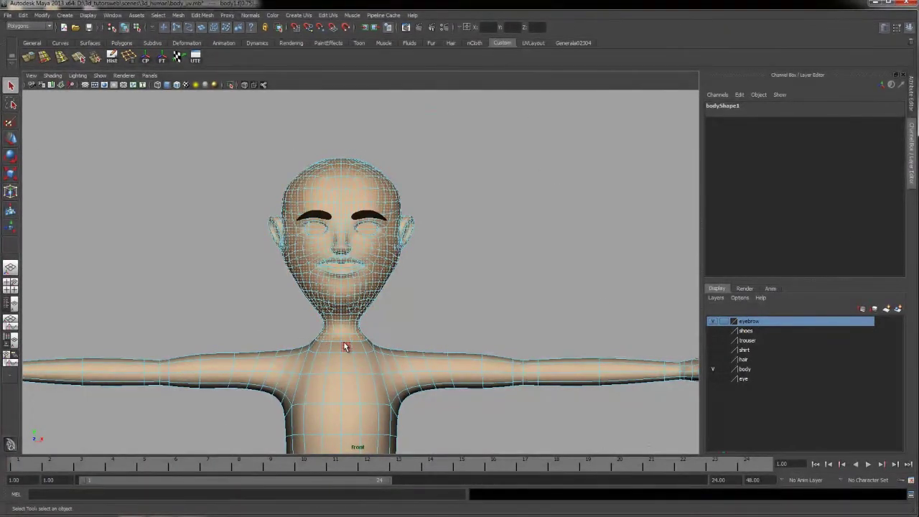
Return to the perspective view, check the selection around the head, and isolate the selected head and neck faces
key(space)
drag(344, 343, 256, 324)
alt+middle_drag(244, 277, 502, 319)
alt+drag(503, 318, 352, 301)
alt+right_drag(352, 302, 361, 369)
mouse_move(361, 369)
alt+mouse_down()
mouse_move(395, 375)
mouse_move(353, 369)
mouse_move(373, 375)
alt+mouse_up()
alt+right_drag(374, 376, 318, 275)
alt+drag(318, 275, 341, 299)
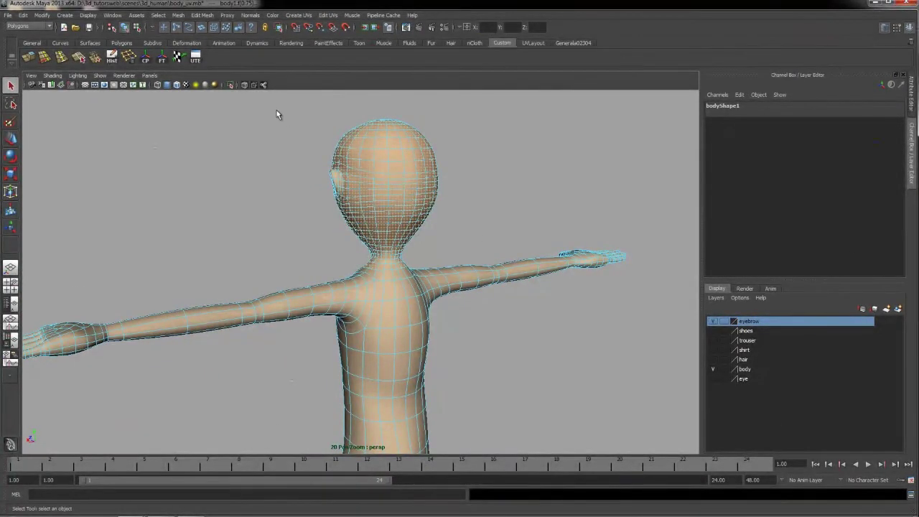
click(227, 86)
alt+drag(354, 296, 465, 355)
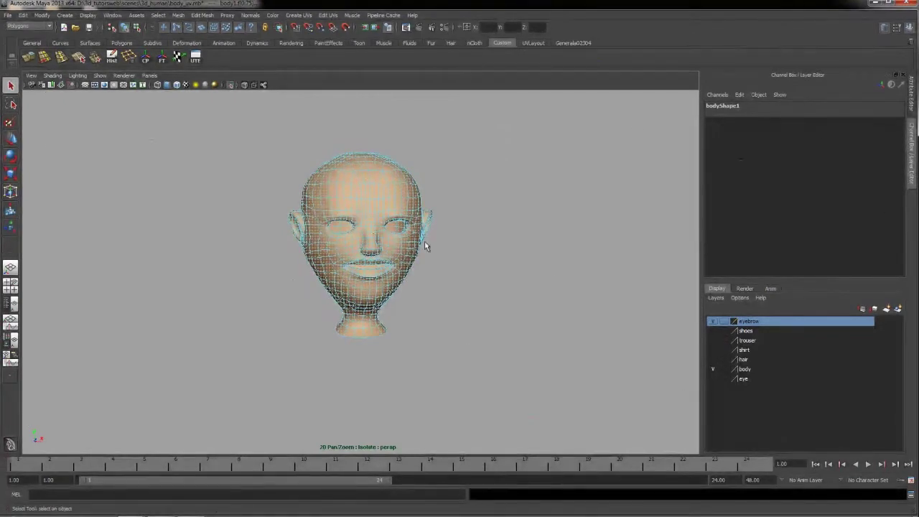
Apply a Spherical Mapping projection to the isolated head and neck faces
click(299, 15)
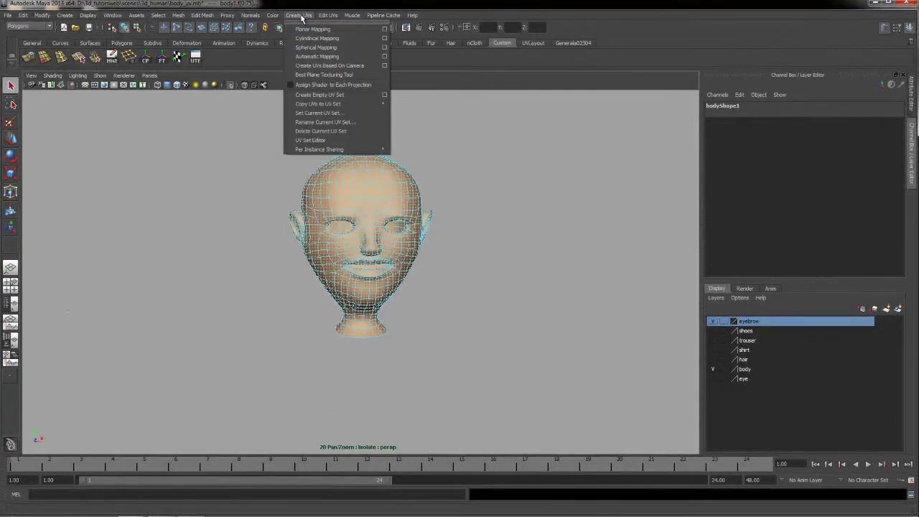
mouse_move(326, 149)
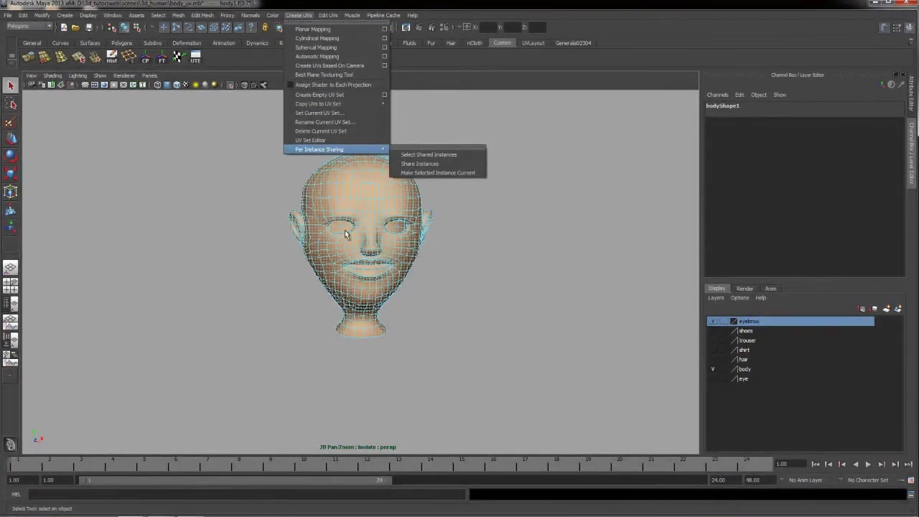
click(319, 48)
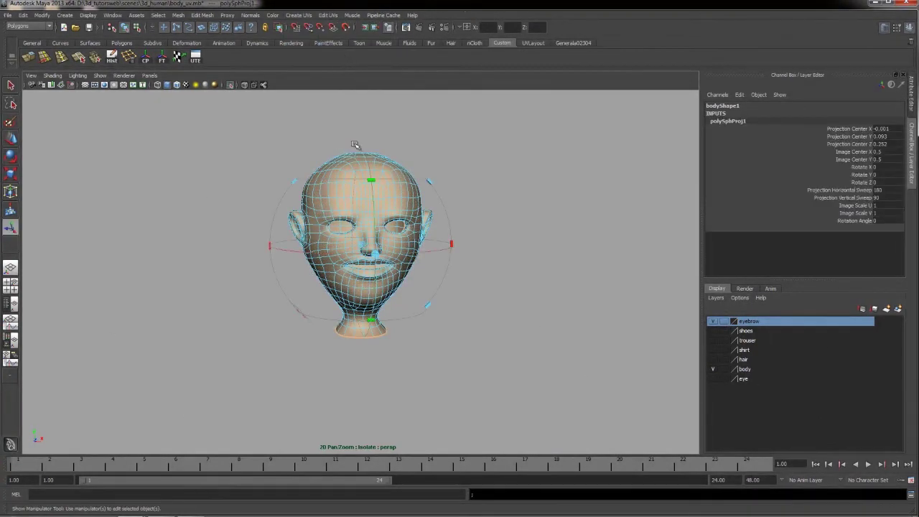
alt+drag(250, 273, 292, 280)
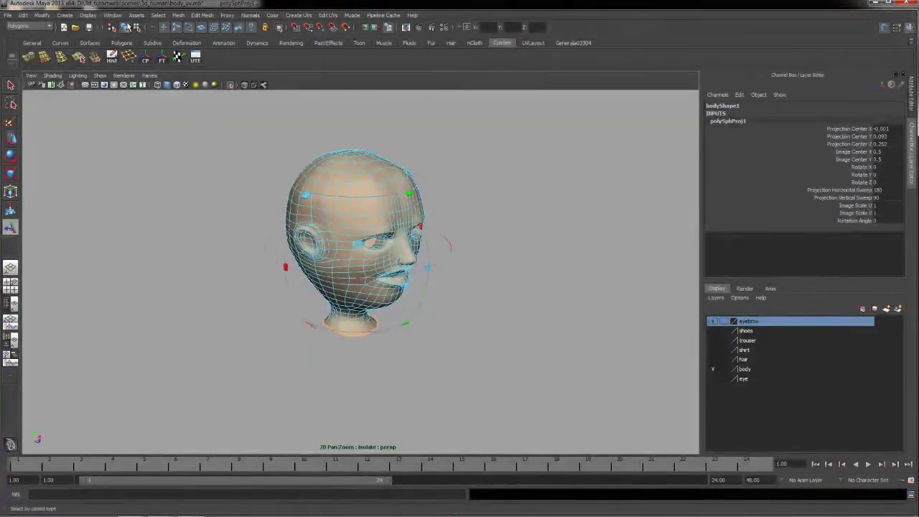
Open the UV Texture Editor beside the head model and move the head's UVs away from the body's UVs, outside the texture grid
click(112, 15)
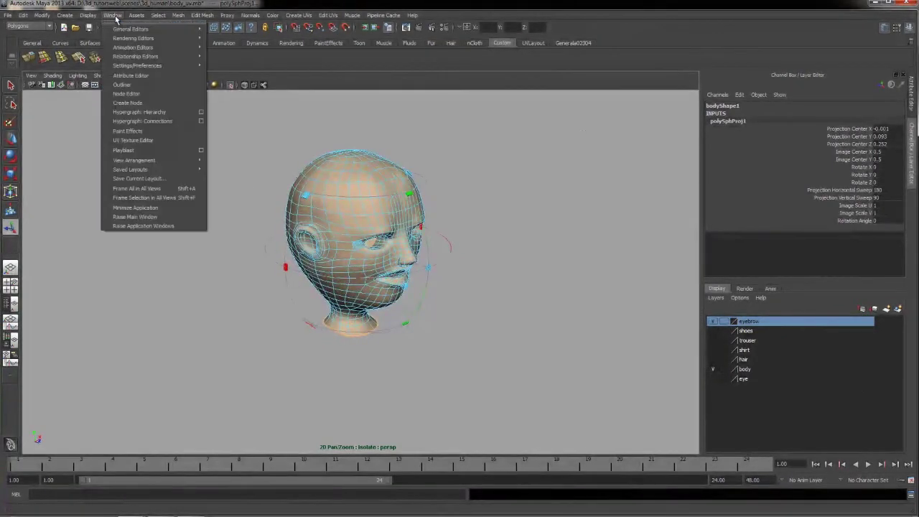
click(147, 142)
drag(413, 136, 592, 91)
alt+right_drag(274, 216, 299, 297)
alt+right_drag(285, 244, 297, 273)
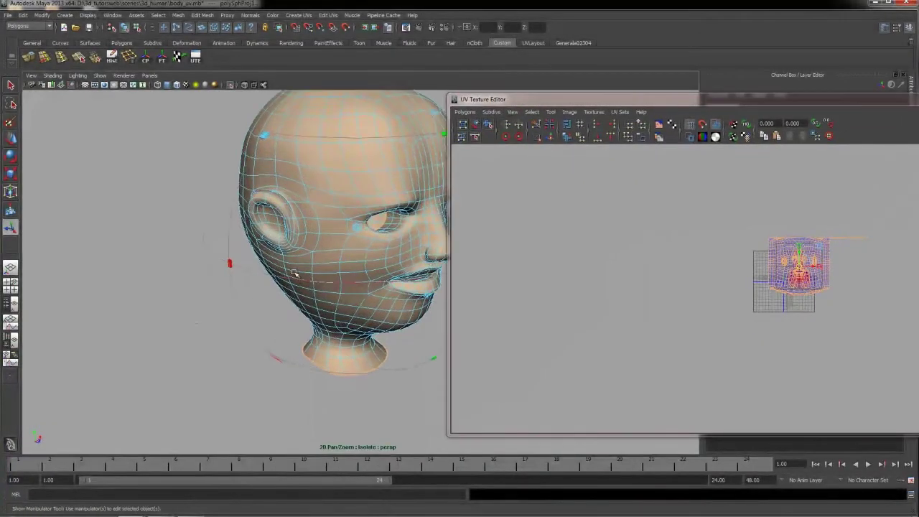
alt+middle_drag(297, 273, 252, 285)
alt+drag(253, 285, 302, 287)
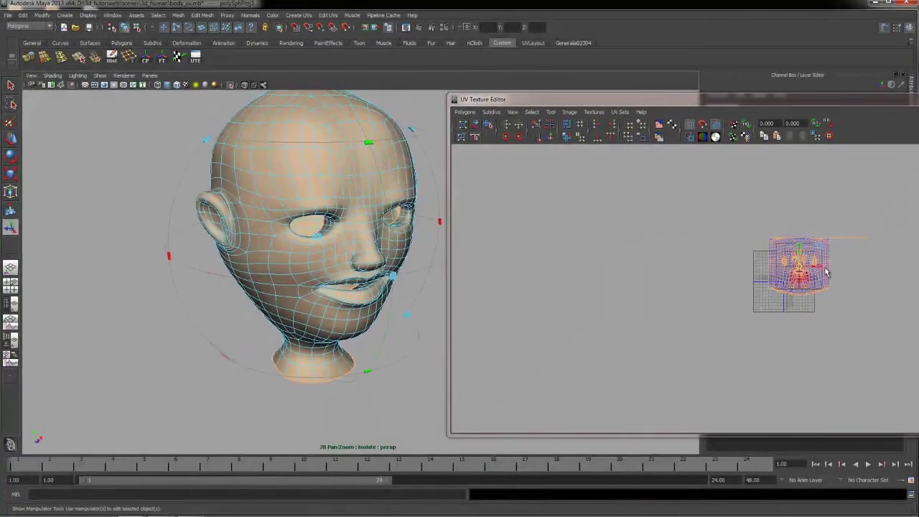
drag(814, 267, 629, 268)
Widen the spherical projection's horizontal sweep so that it wraps around the back of the head
alt+drag(345, 213, 255, 304)
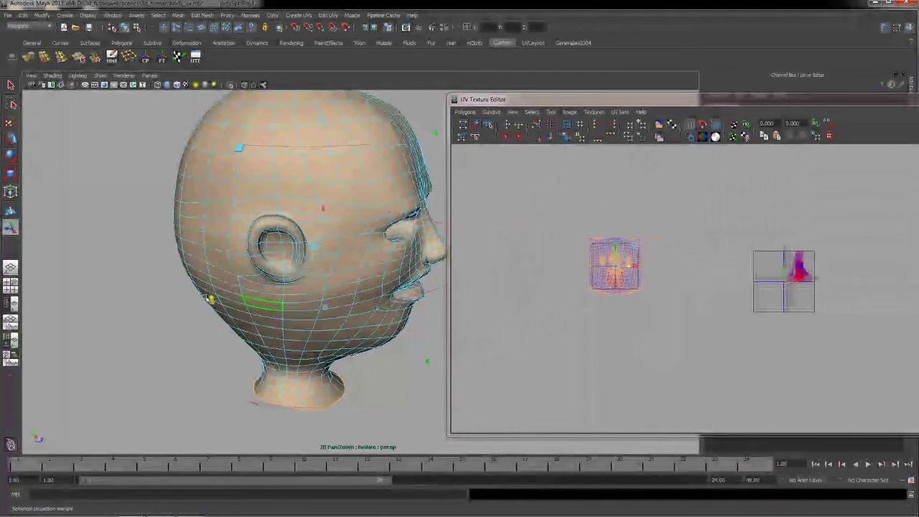
drag(238, 299, 83, 268)
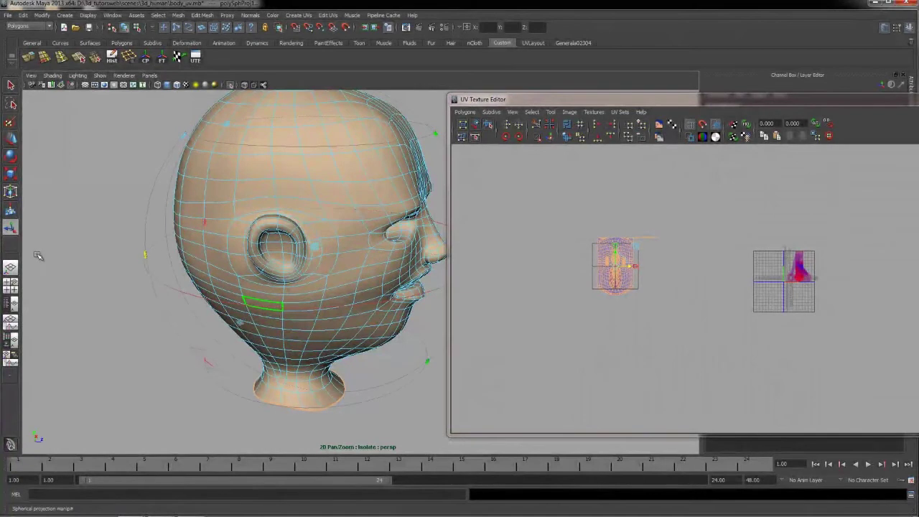
drag(12, 230, 120, 255)
drag(50, 247, 135, 260)
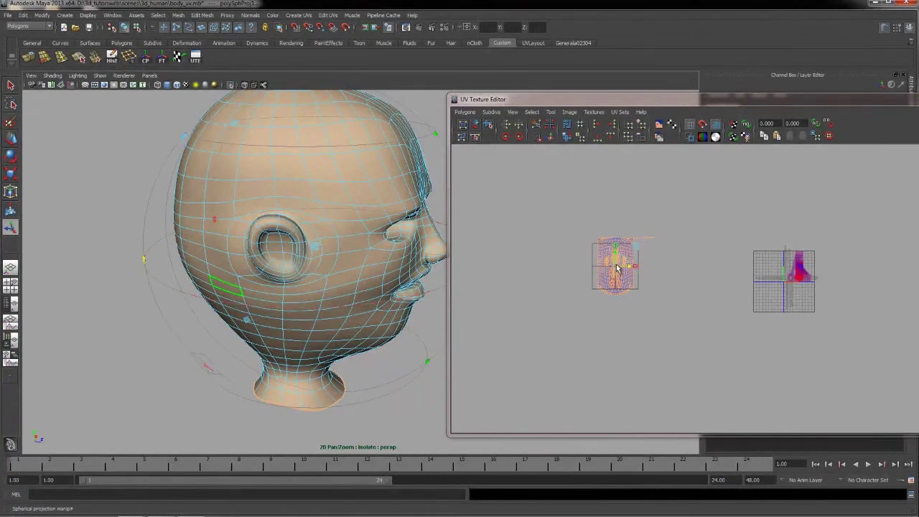
alt+drag(206, 290, 236, 290)
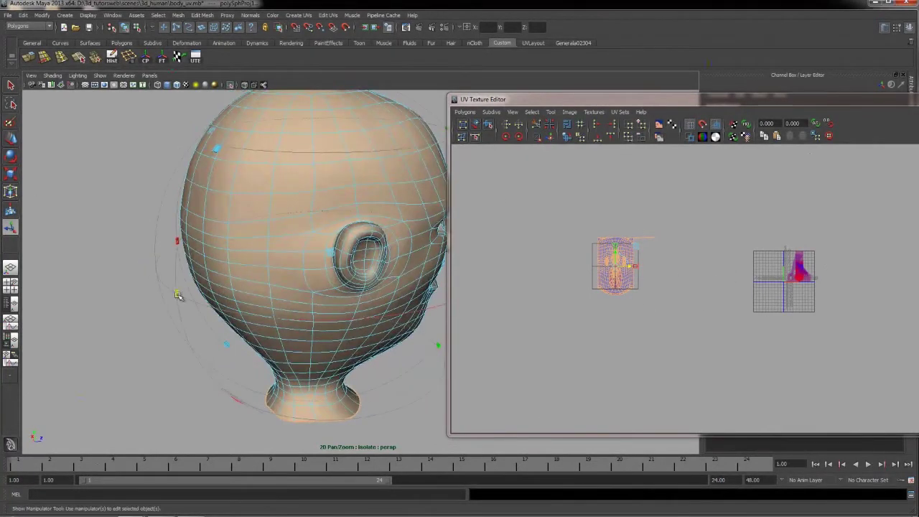
drag(178, 295, 101, 221)
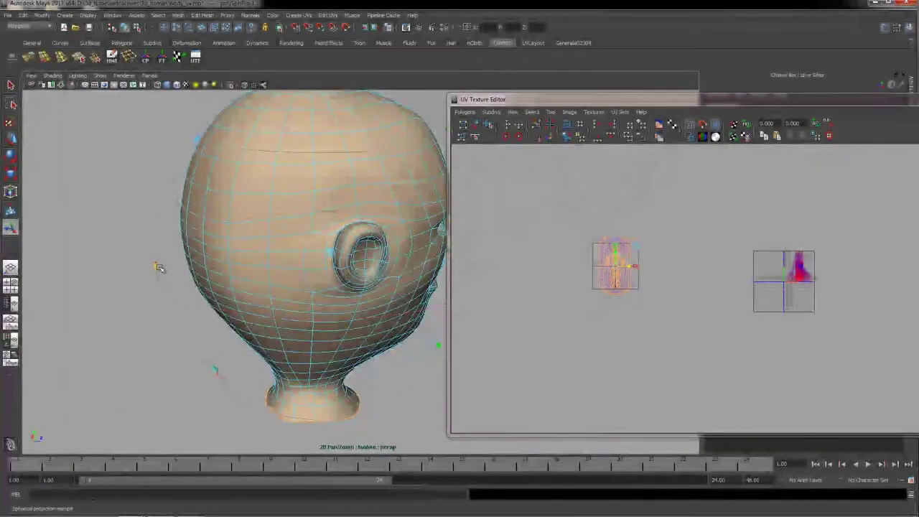
Extend the spherical projection's vertical sweep up to the top of the head
alt+drag(153, 268, 124, 263)
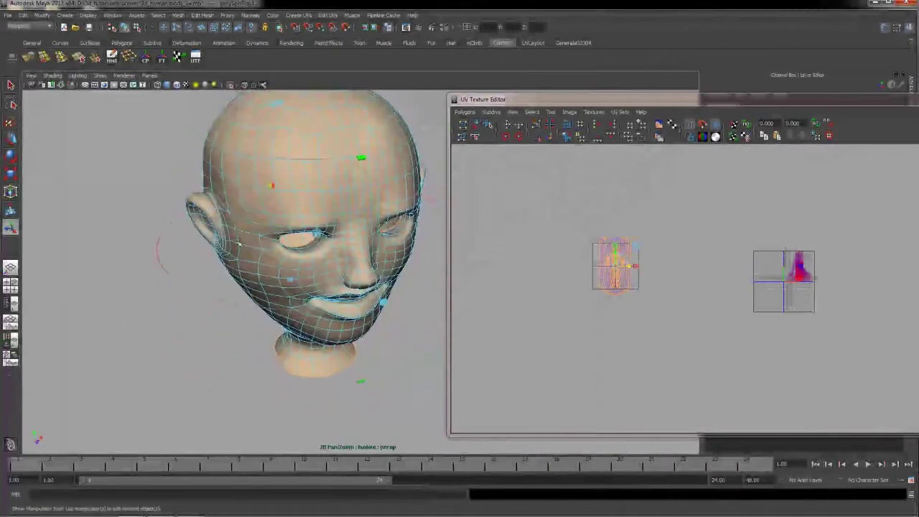
alt+middle_drag(269, 183, 265, 219)
alt+drag(265, 219, 254, 256)
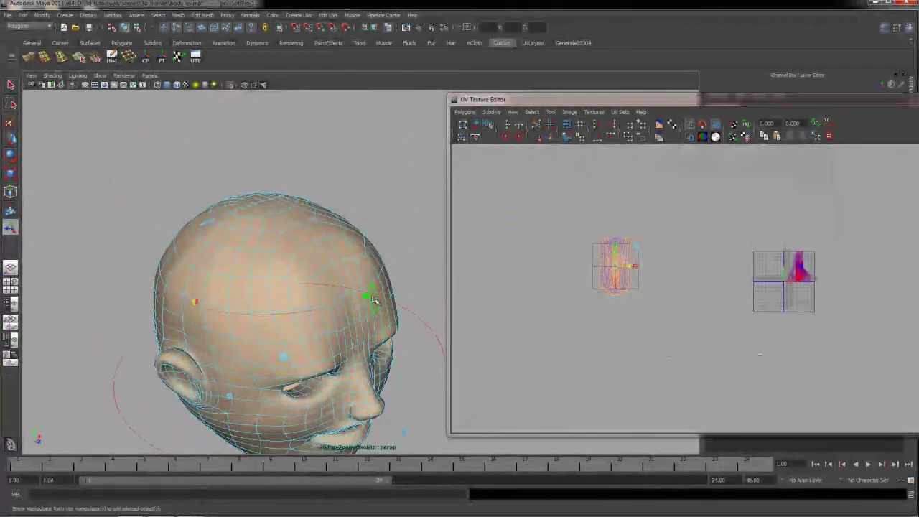
drag(356, 278, 287, 195)
alt+drag(239, 283, 231, 325)
Move the two stray UVs stretching sideways from the head shell's upper border back toward the shell's upper corner
alt+right_drag(585, 242, 643, 387)
alt+middle_drag(579, 264, 660, 308)
alt+right_drag(605, 276, 707, 502)
alt+middle_drag(617, 320, 750, 314)
scroll(641, 260, up, 5)
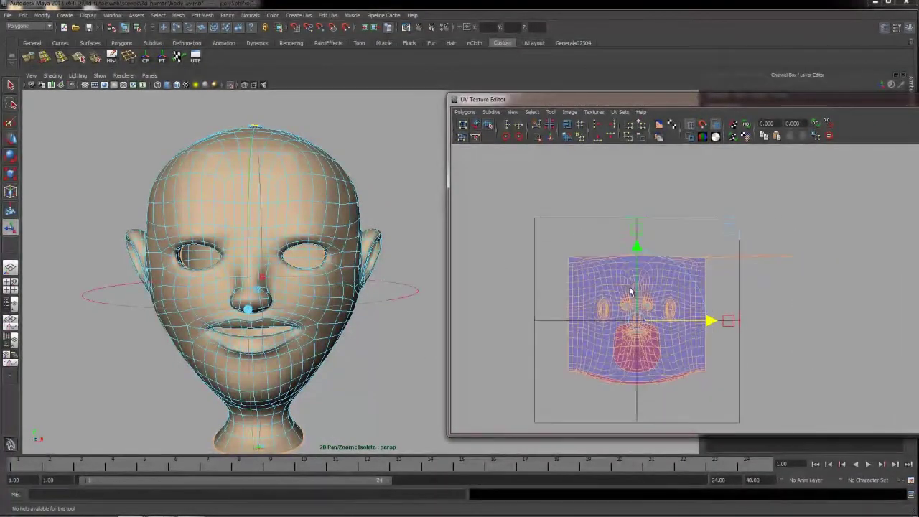
scroll(644, 292, up, 1)
right_click(651, 283)
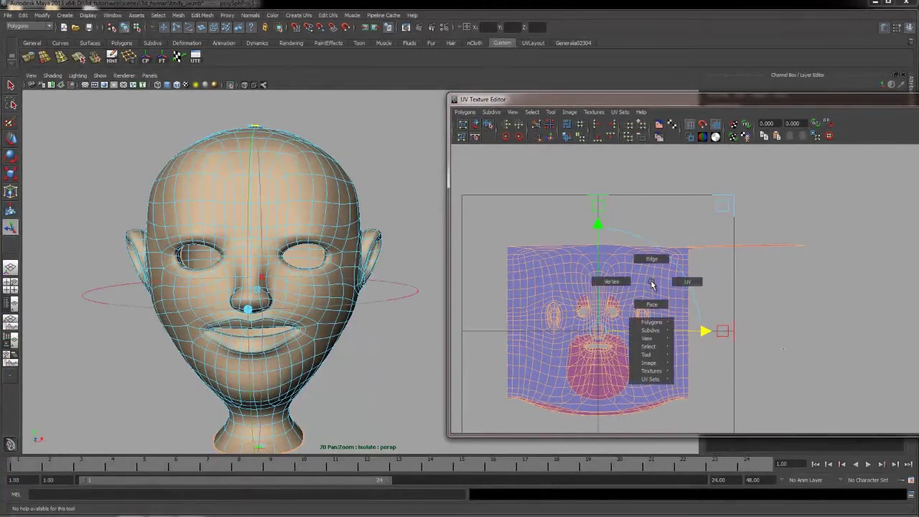
right_drag(677, 285, 680, 283)
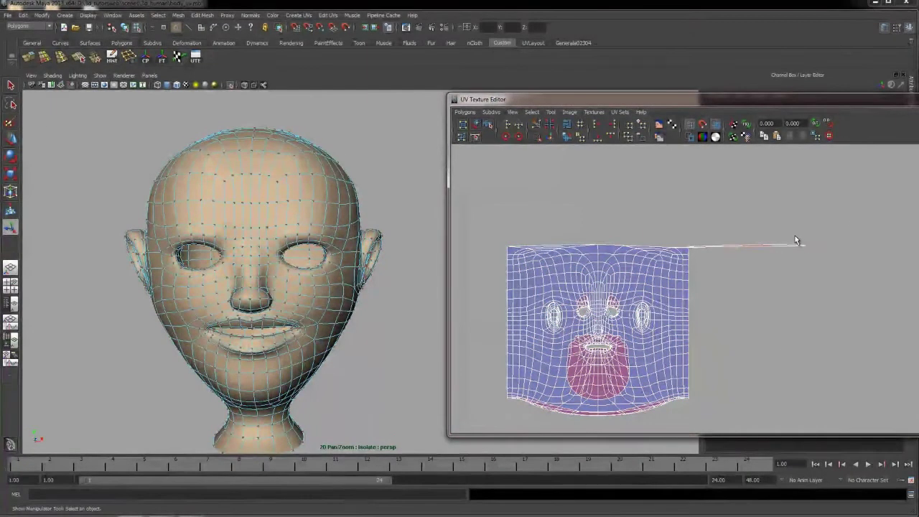
click(808, 246)
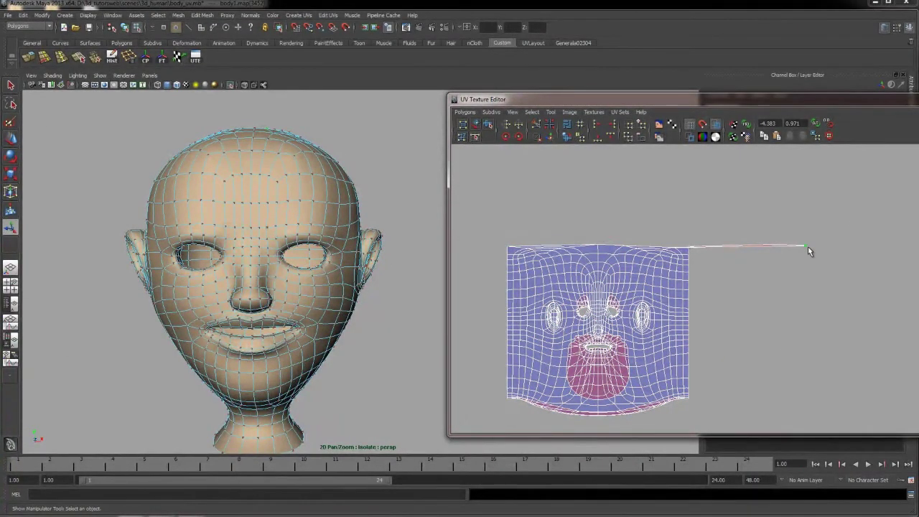
key(w)
drag(804, 244, 666, 229)
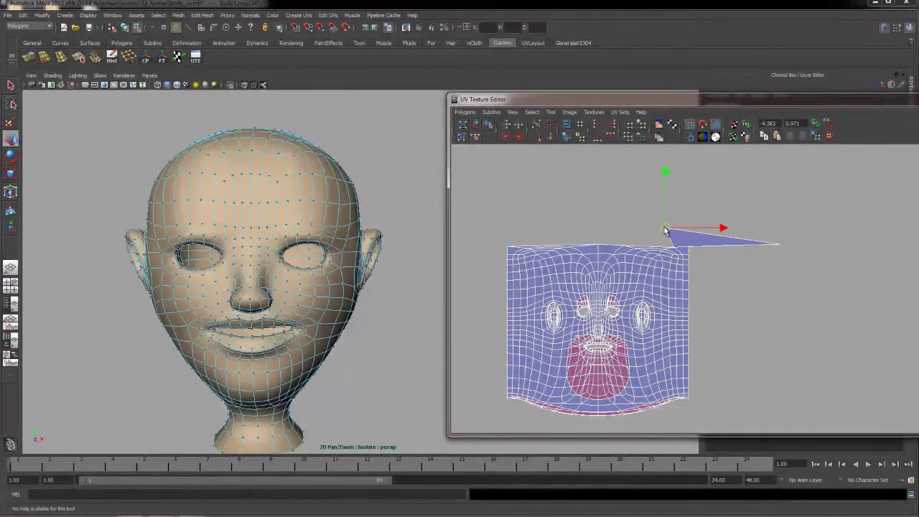
click(778, 244)
drag(779, 245, 700, 239)
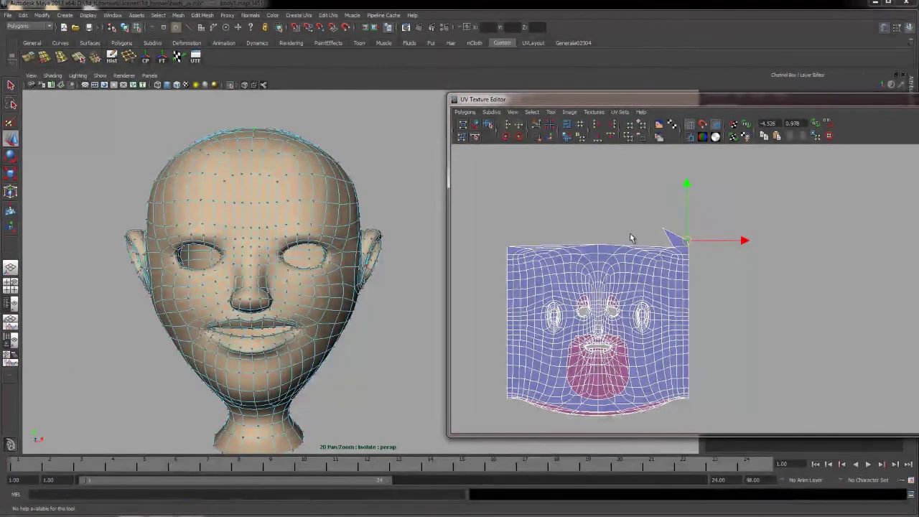
Move and sew the selected edge on the crown border of the head's UV shell
scroll(633, 280, up, 2)
alt+middle_drag(633, 287, 696, 297)
right_click(682, 246)
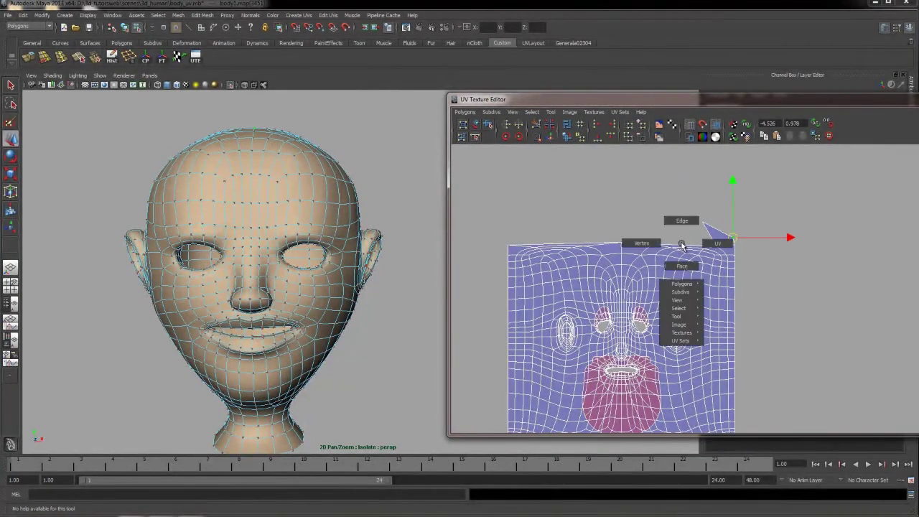
click(681, 223)
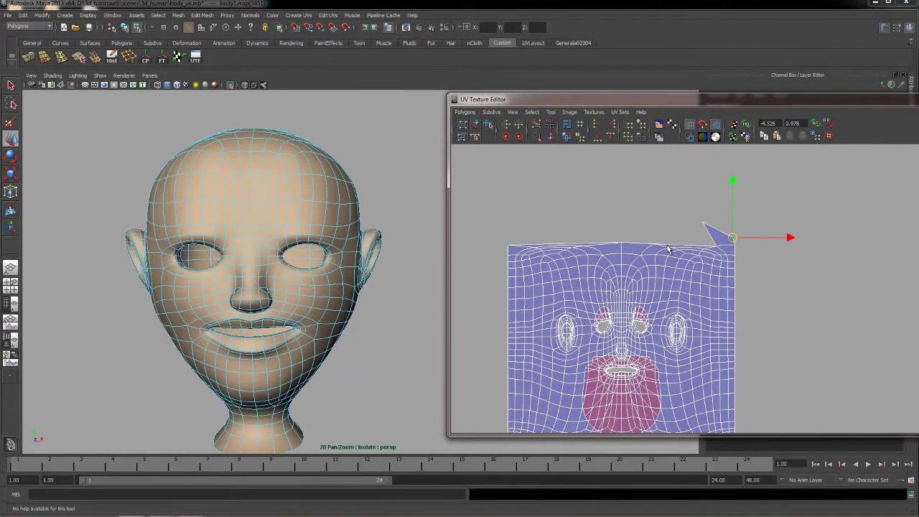
click(671, 249)
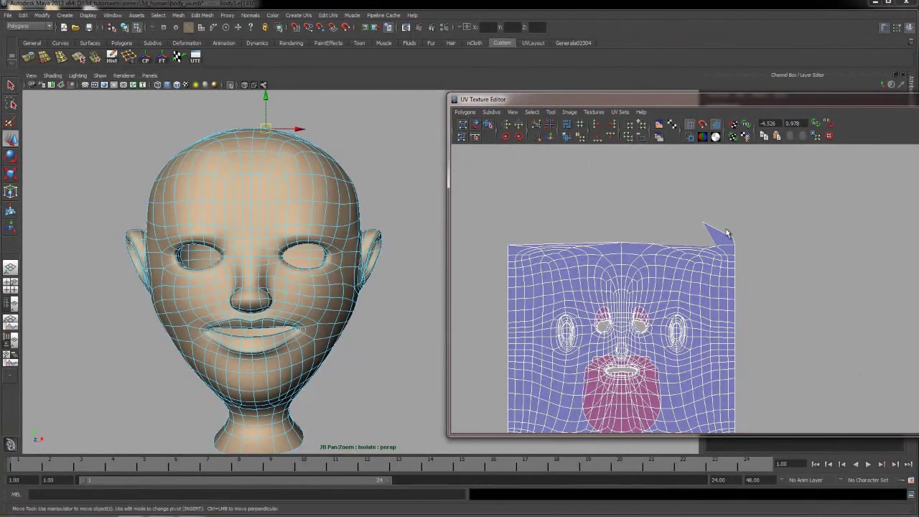
click(551, 137)
alt+right_drag(617, 241, 634, 272)
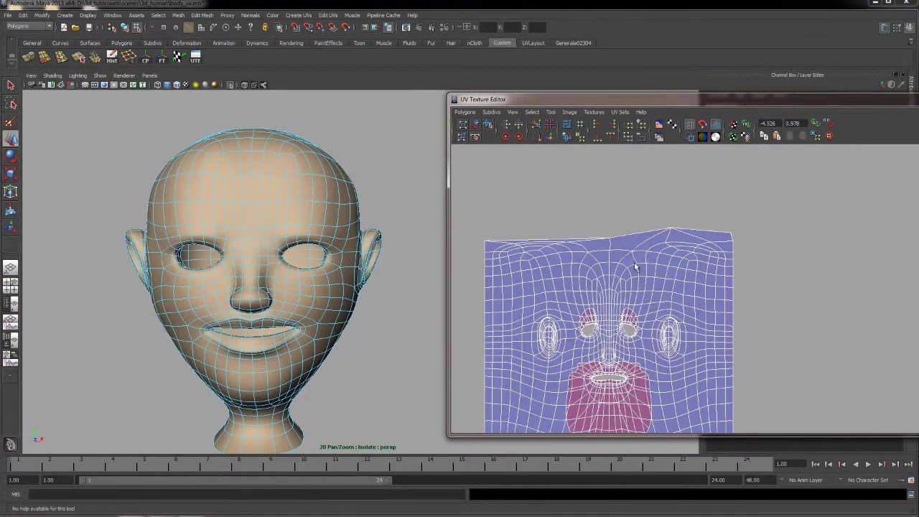
Select the crown edges along the upper part of the head's UV shell and Move and Sew them
right_drag(646, 238, 648, 215)
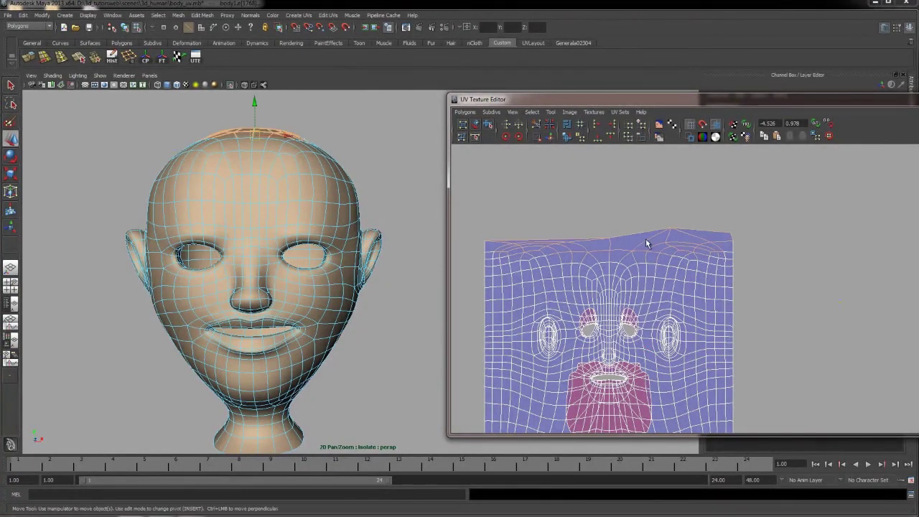
alt+drag(313, 225, 276, 207)
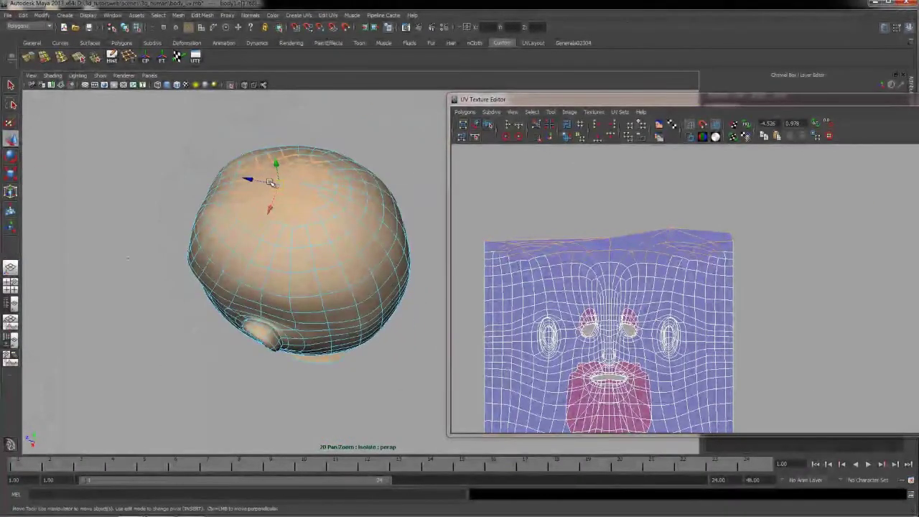
click(548, 139)
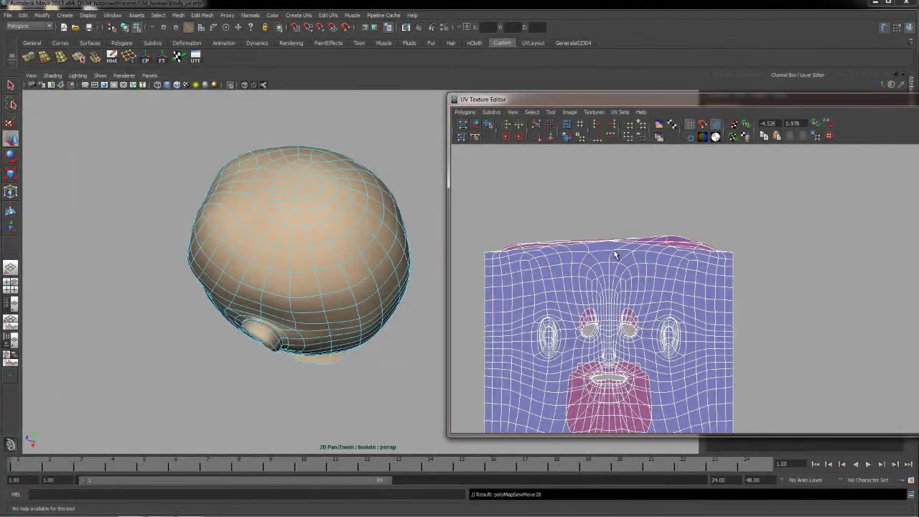
alt+middle_drag(615, 252, 644, 220)
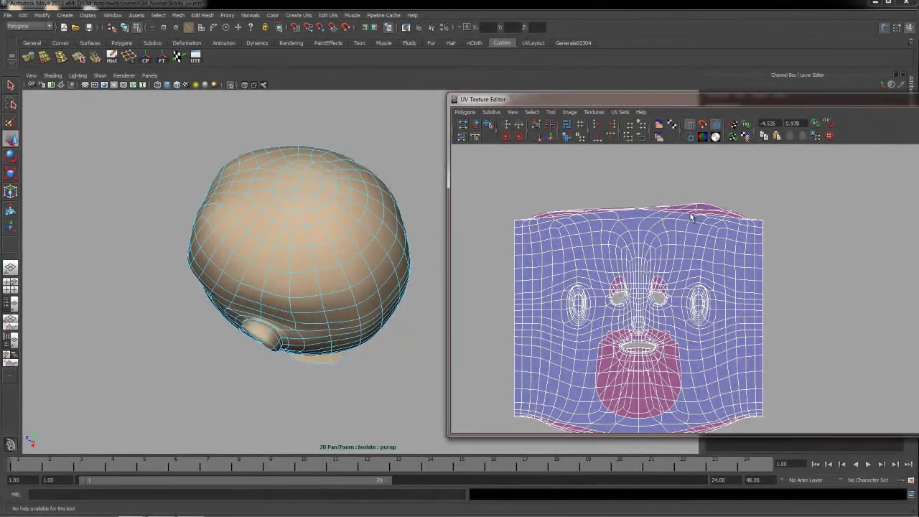
Select the overlapping crown UVs along the head shell's upper border, including the row beneath, and unfold them
right_drag(693, 217, 727, 216)
drag(496, 193, 773, 230)
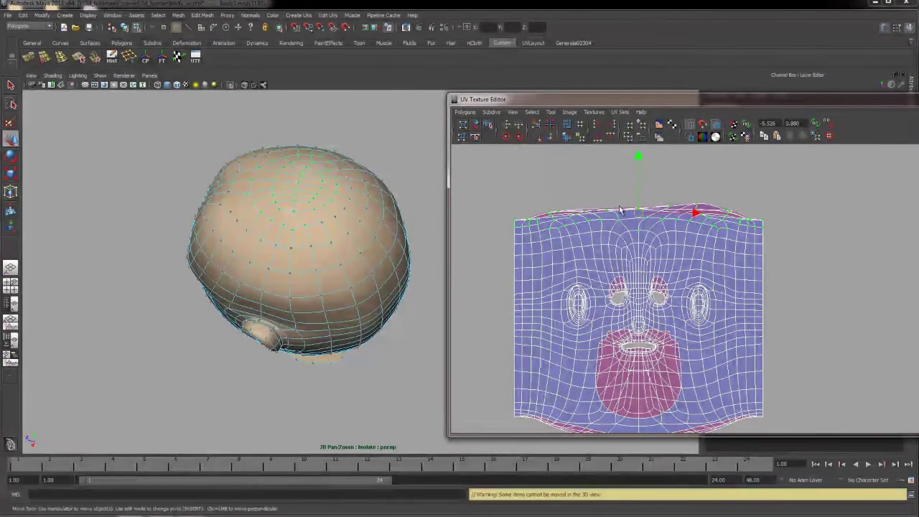
alt+right_drag(620, 228, 643, 250)
alt+middle_drag(642, 248, 652, 271)
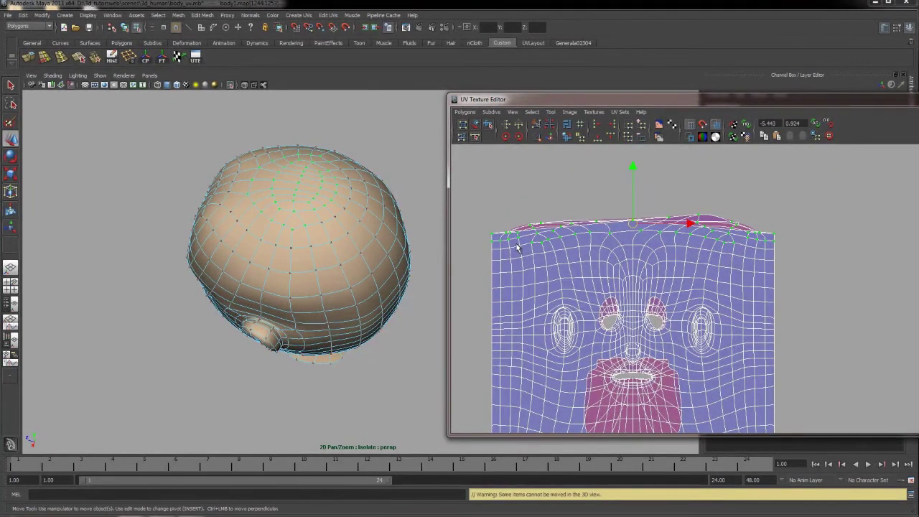
key(w)
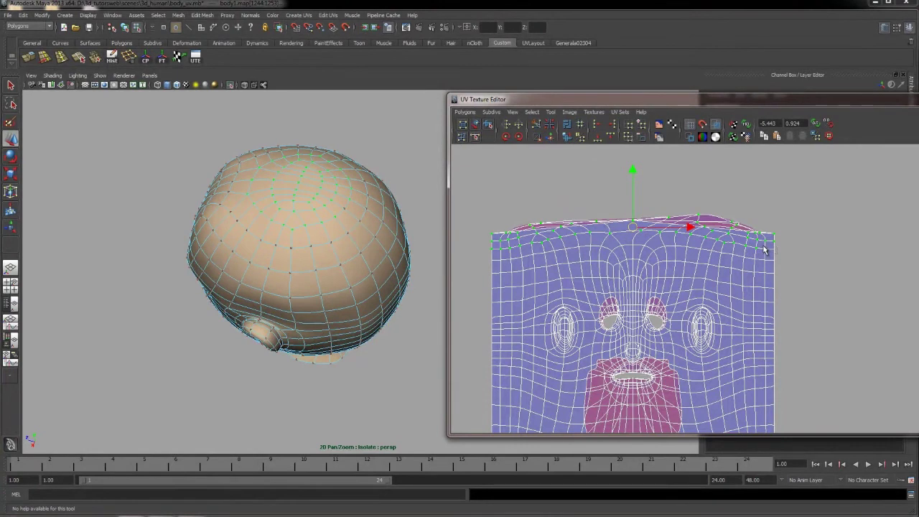
click(566, 138)
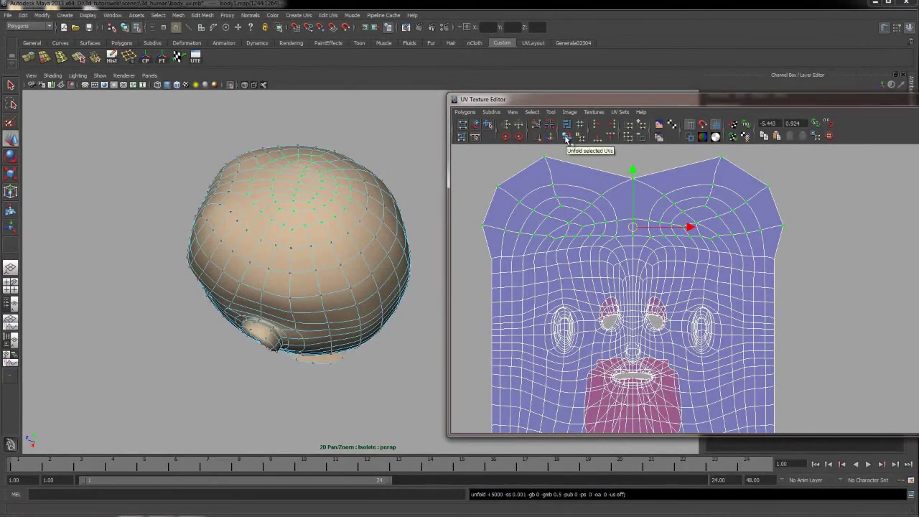
Check the UV pinning settings in the Unfold UVs options
click(464, 112)
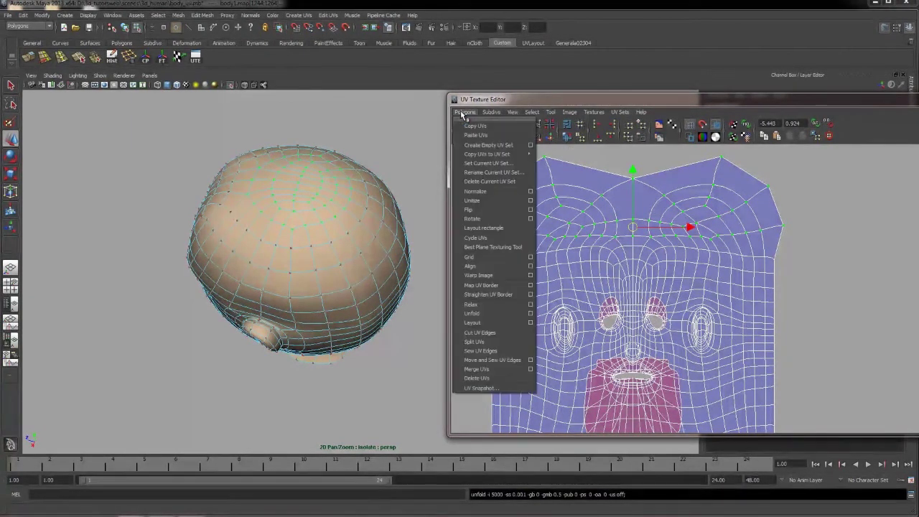
click(529, 316)
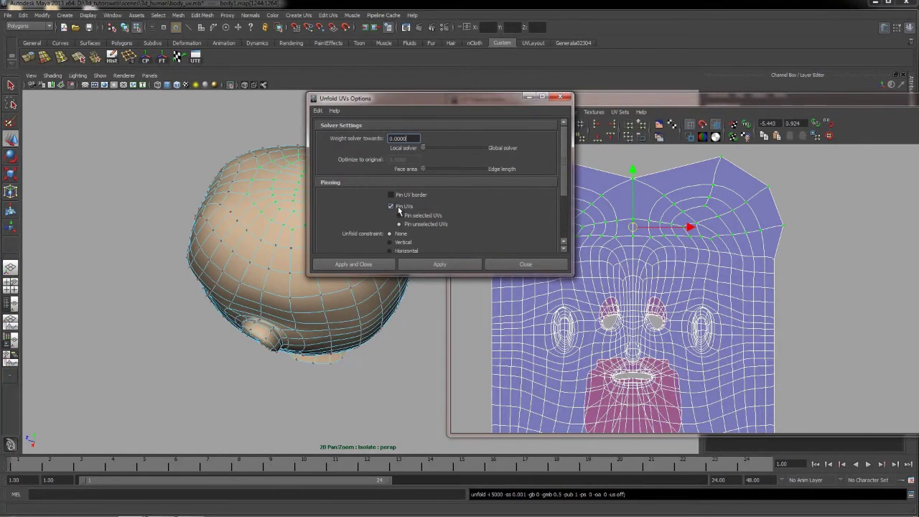
click(519, 265)
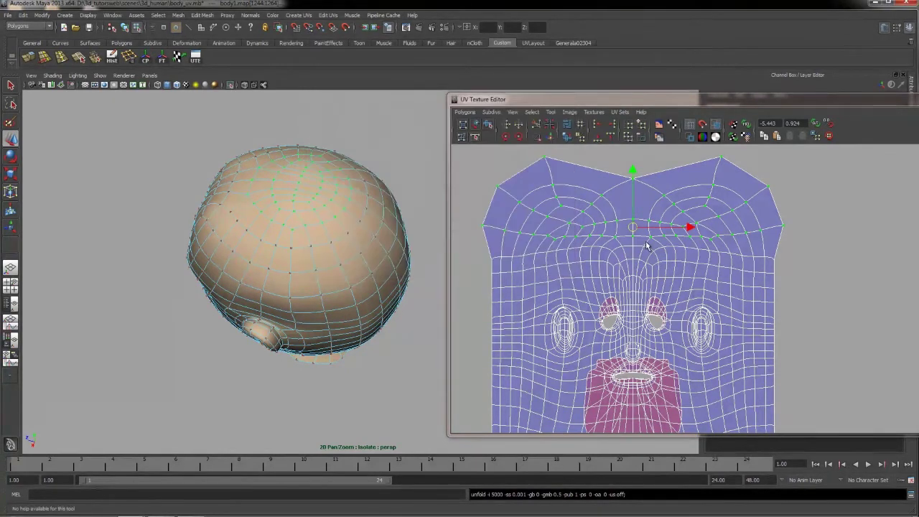
Select the head shell's crown and side border edges and examine where the seam runs on the back of the head model
right_drag(592, 211, 579, 185)
drag(579, 185, 586, 203)
alt+drag(300, 214, 362, 193)
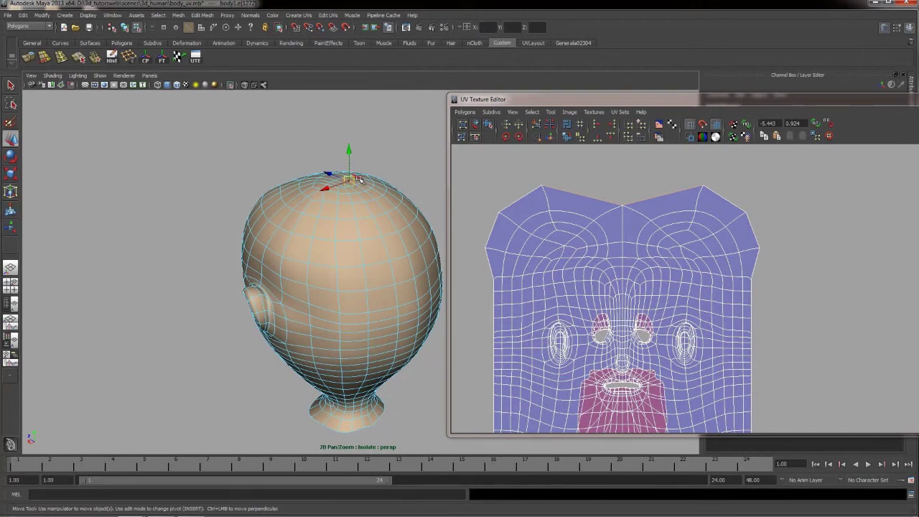
alt+drag(352, 182, 292, 205)
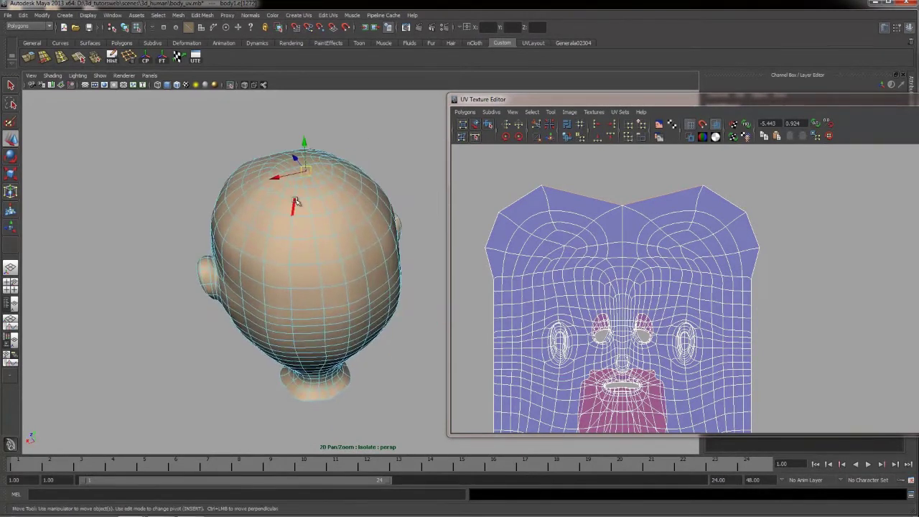
shift+drag(520, 190, 495, 302)
shift+click(495, 308)
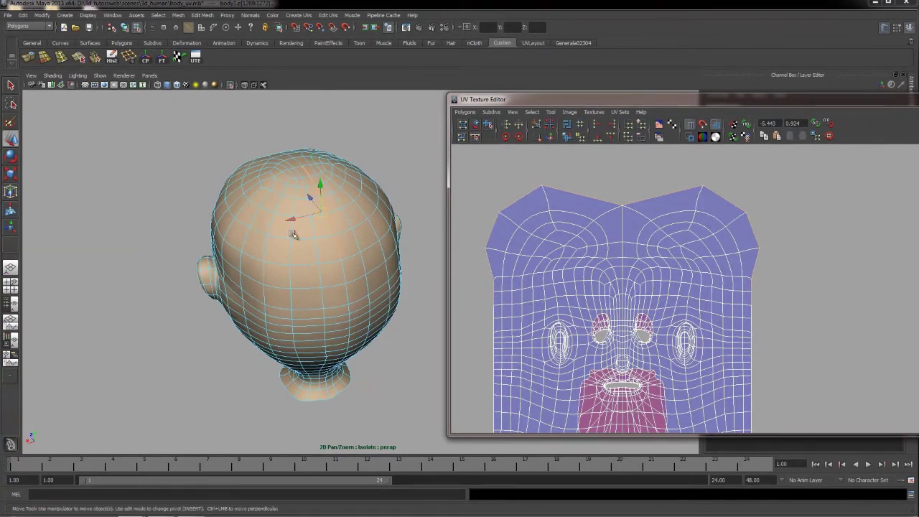
shift+click(495, 324)
shift+click(495, 339)
alt+middle_drag(496, 338, 513, 278)
shift+click(513, 381)
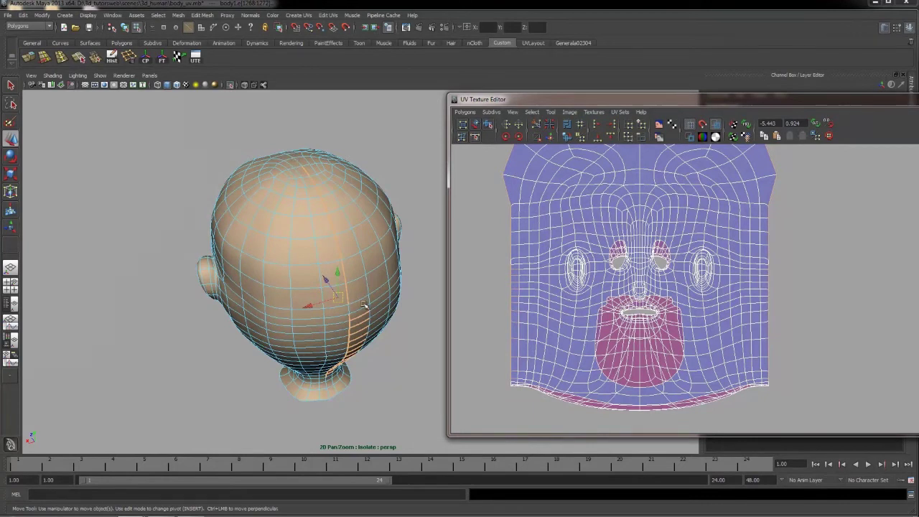
click(760, 262)
Lasso the overlapping neck UVs along the lower border of the head shell and unfold them
alt+middle_drag(658, 318, 663, 249)
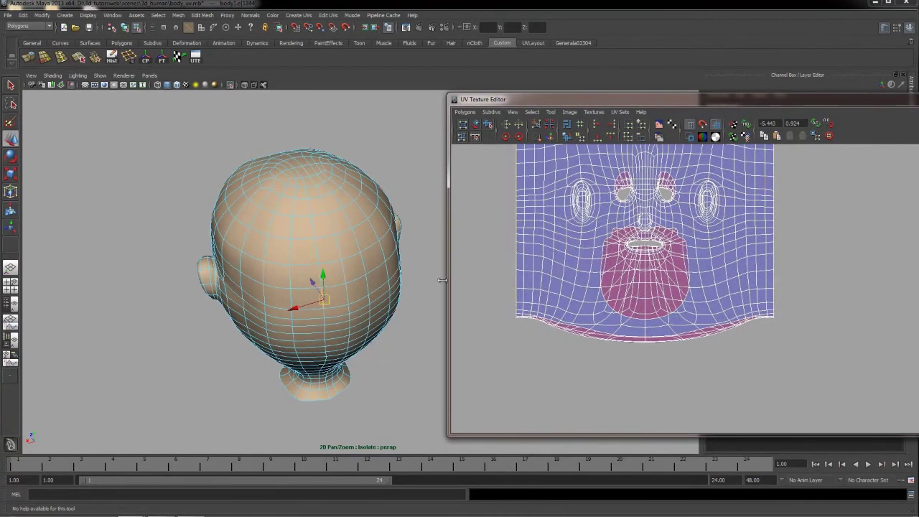
alt+right_drag(591, 237, 615, 305)
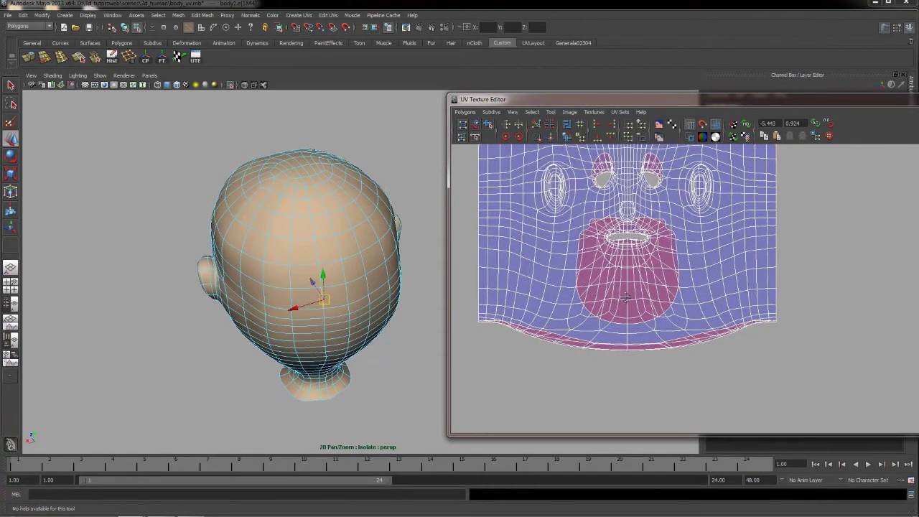
alt+middle_drag(618, 312, 651, 296)
right_drag(652, 296, 686, 300)
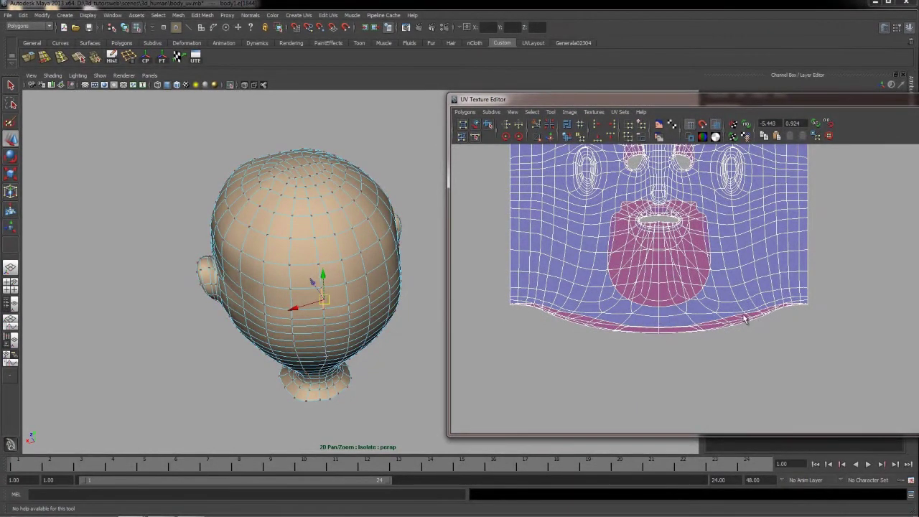
click(10, 104)
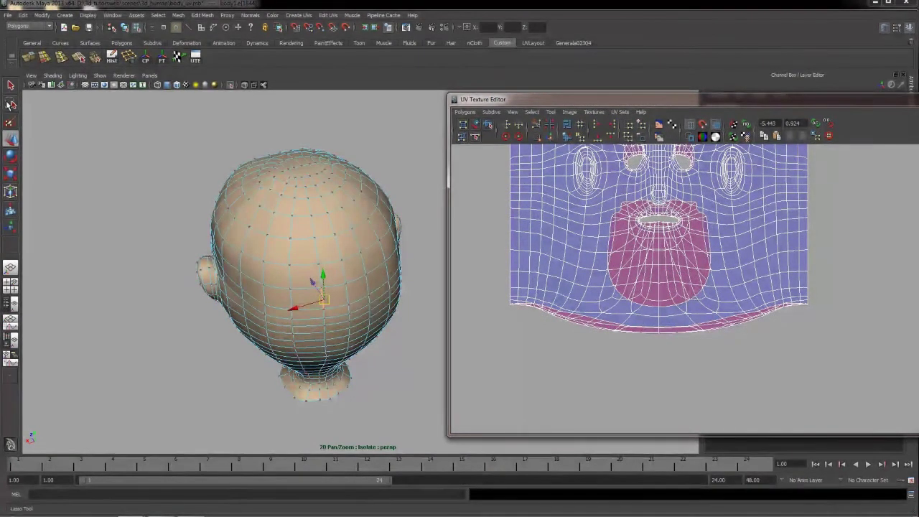
click(11, 105)
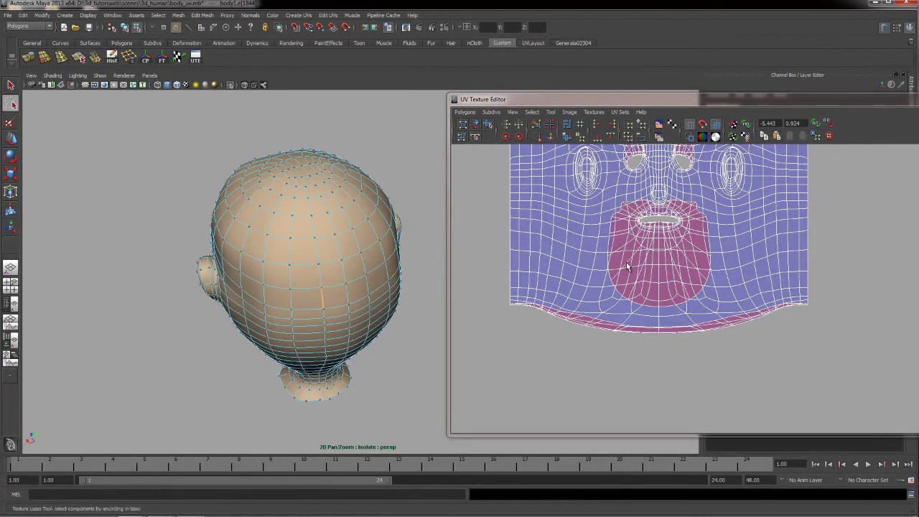
alt+right_drag(508, 306, 574, 322)
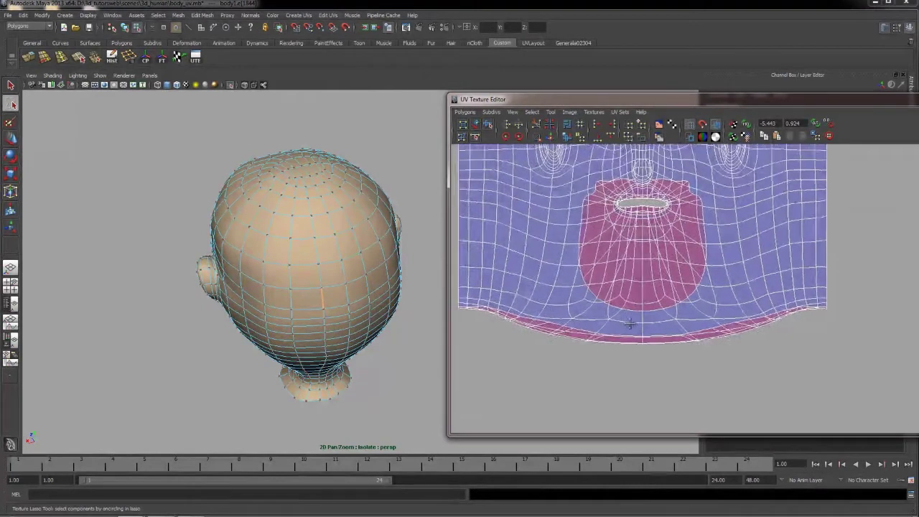
alt+middle_drag(566, 322, 645, 325)
alt+middle_drag(560, 294, 526, 290)
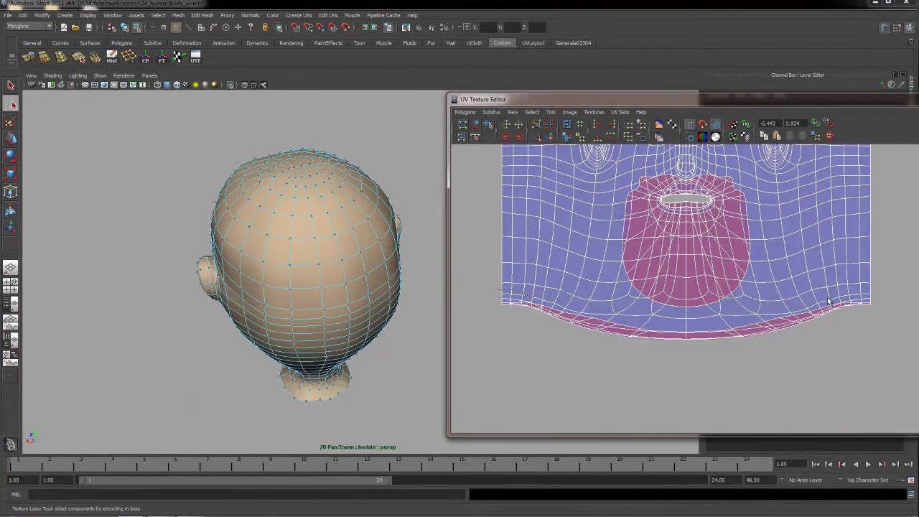
drag(530, 343, 479, 287)
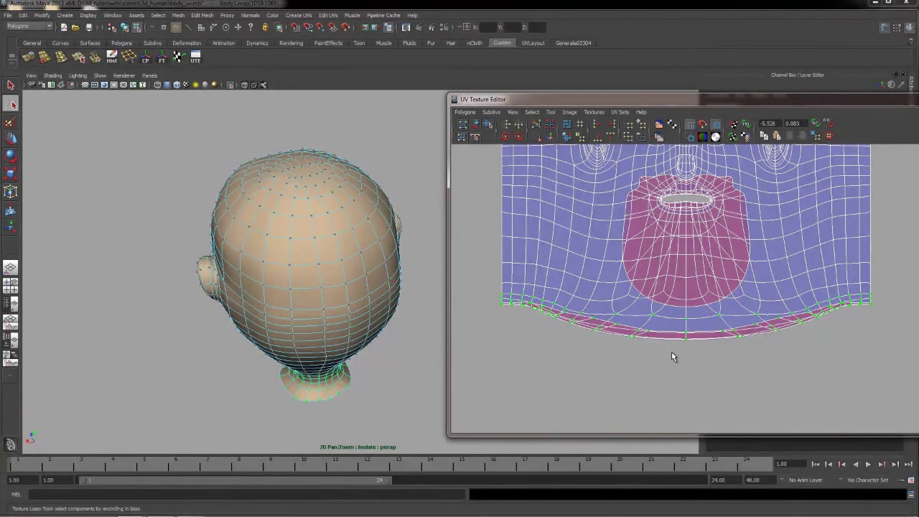
click(566, 137)
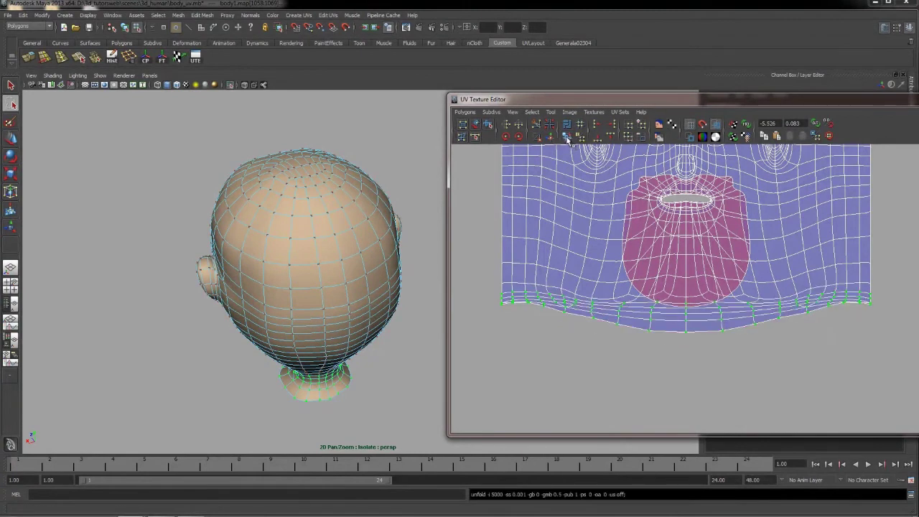
key(w)
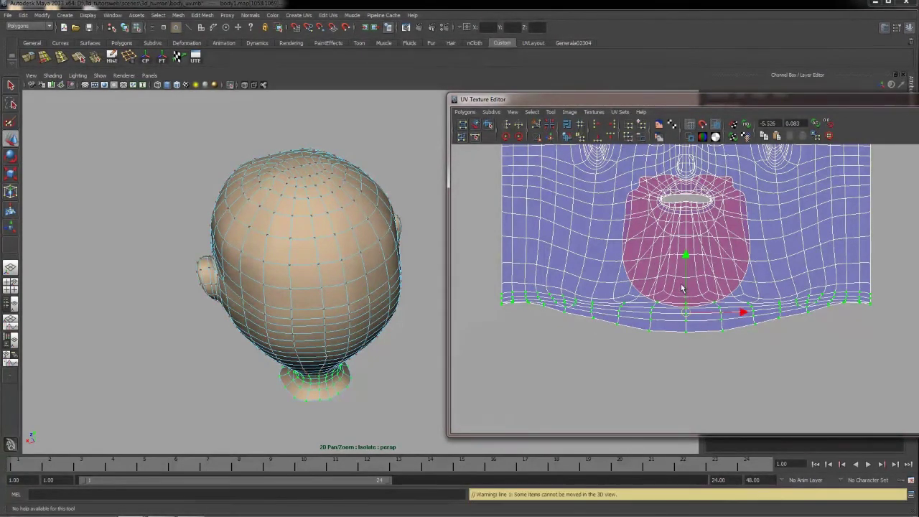
Move the border UVs at the head shell's lower-left corner downward to open up the squeezed bottom row
drag(684, 259, 685, 263)
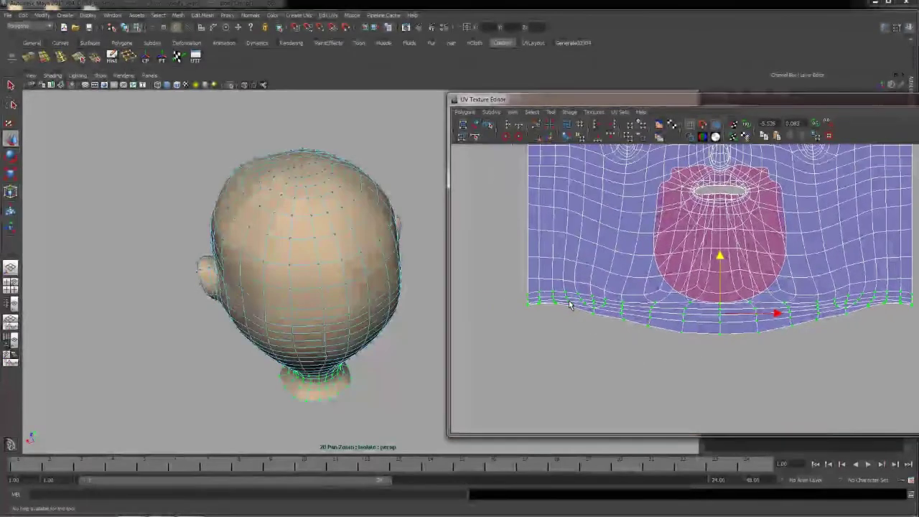
alt+right_drag(569, 305, 580, 382)
click(526, 335)
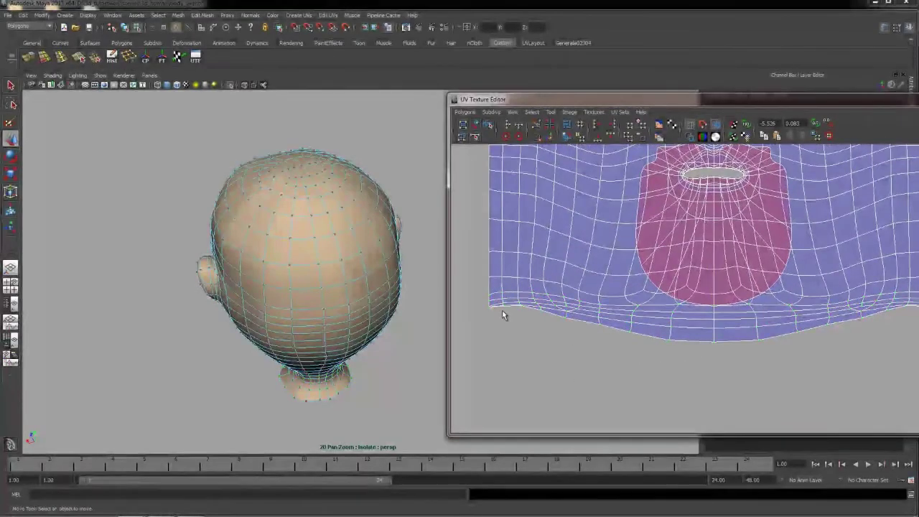
alt+right_drag(502, 305, 613, 316)
click(572, 318)
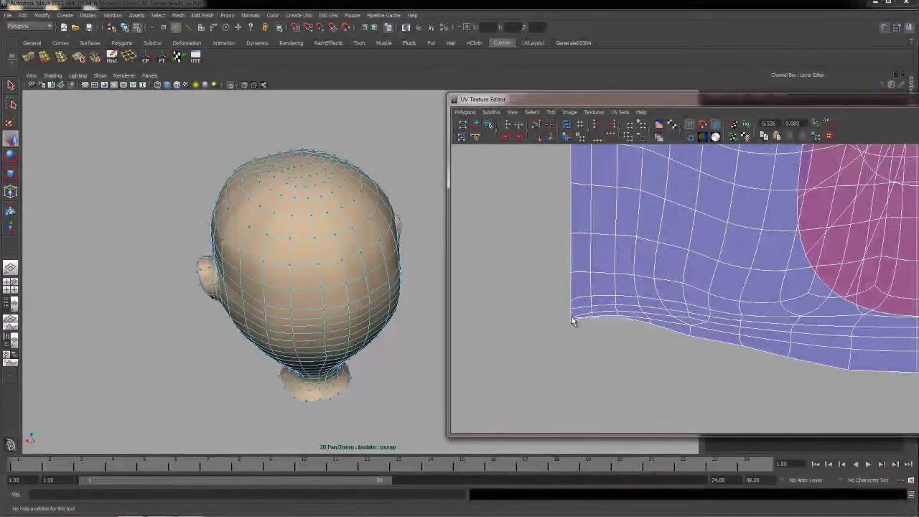
key(w)
drag(571, 318, 571, 334)
click(571, 322)
click(590, 321)
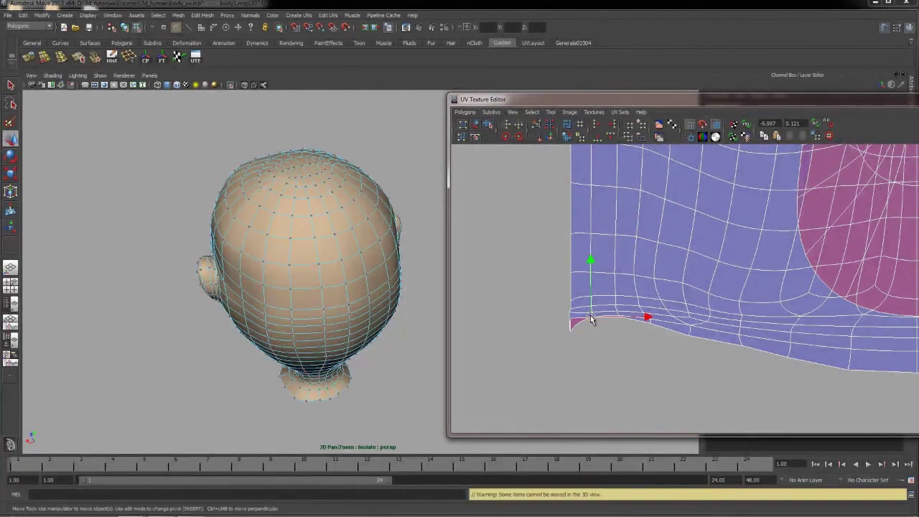
click(617, 316)
drag(619, 315, 572, 345)
Adjust the neighbouring border and second-row UVs at the head shell's lower-left corner to space the neck rows more evenly
click(621, 315)
click(589, 320)
click(570, 324)
click(590, 326)
click(617, 312)
click(618, 318)
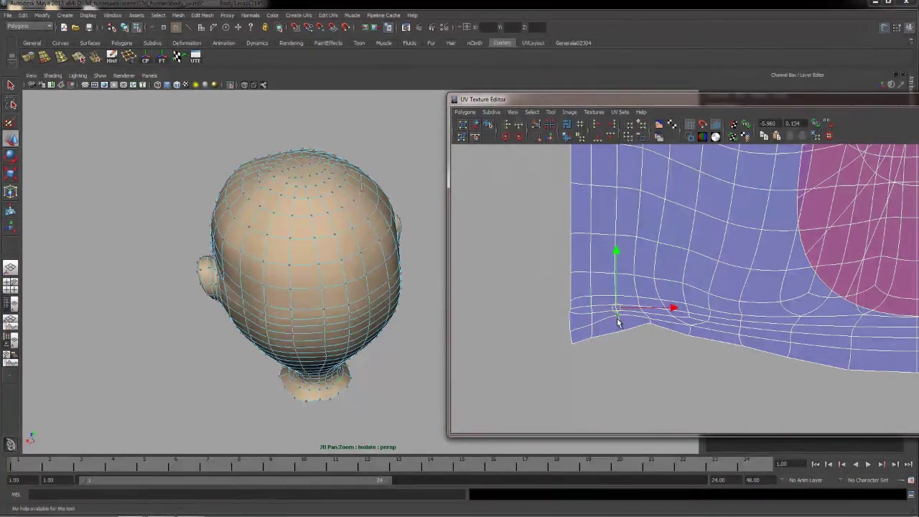
click(618, 317)
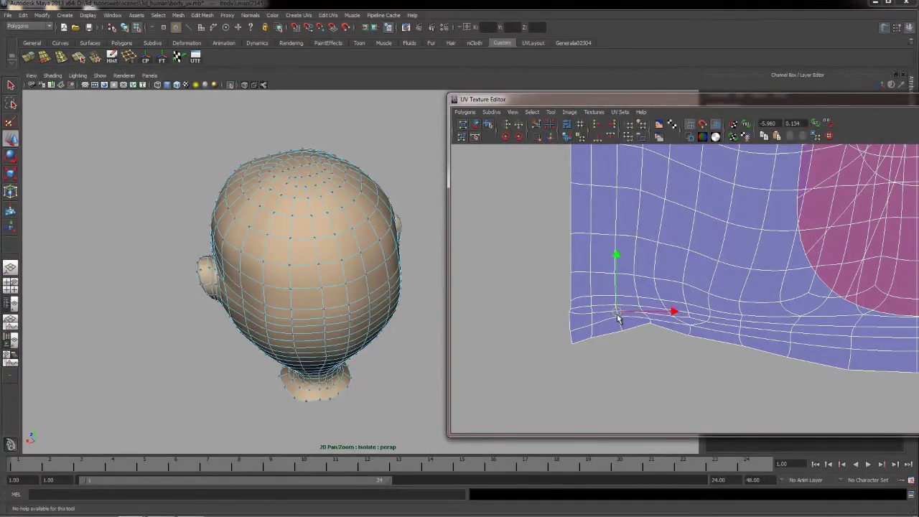
click(648, 331)
click(572, 319)
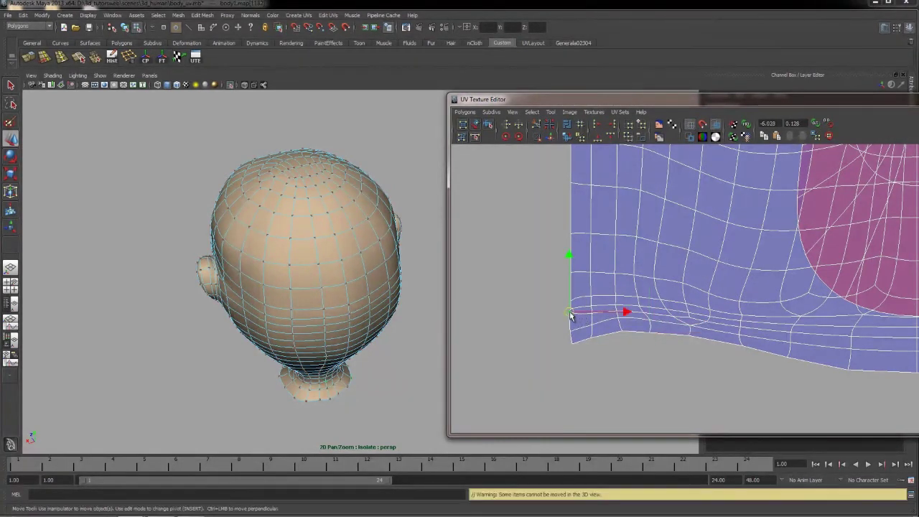
drag(572, 322, 571, 321)
Pull down the border UVs at the head shell's lower-right corner and realign the side UV above them
alt+middle_drag(688, 342, 531, 345)
alt+middle_drag(726, 330, 841, 326)
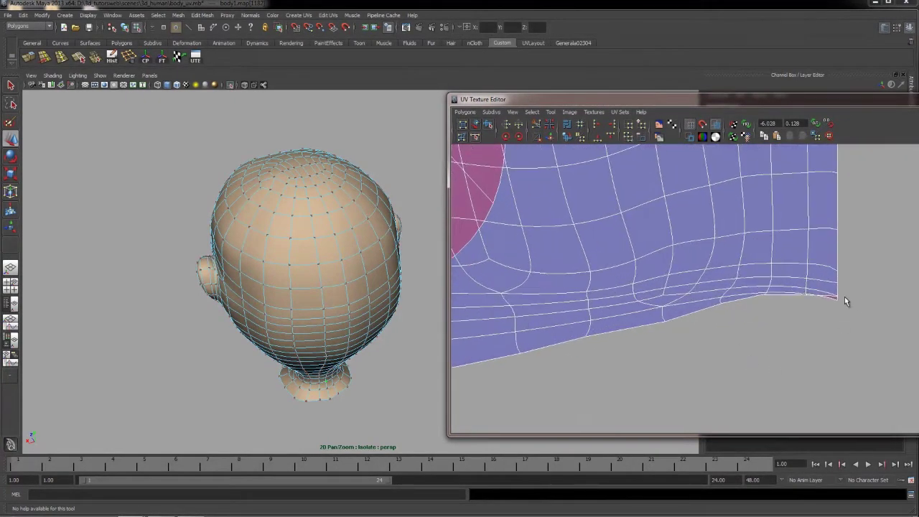
click(837, 300)
drag(838, 287, 762, 304)
click(808, 296)
click(763, 294)
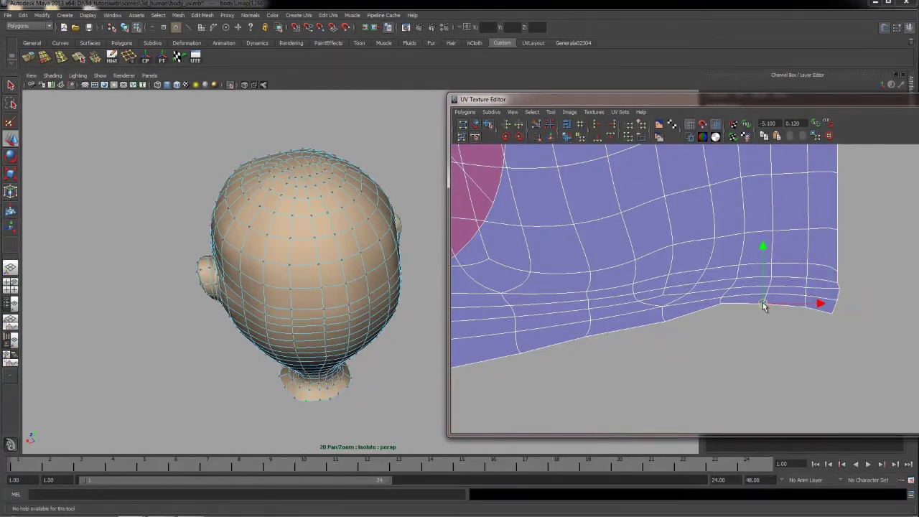
click(835, 289)
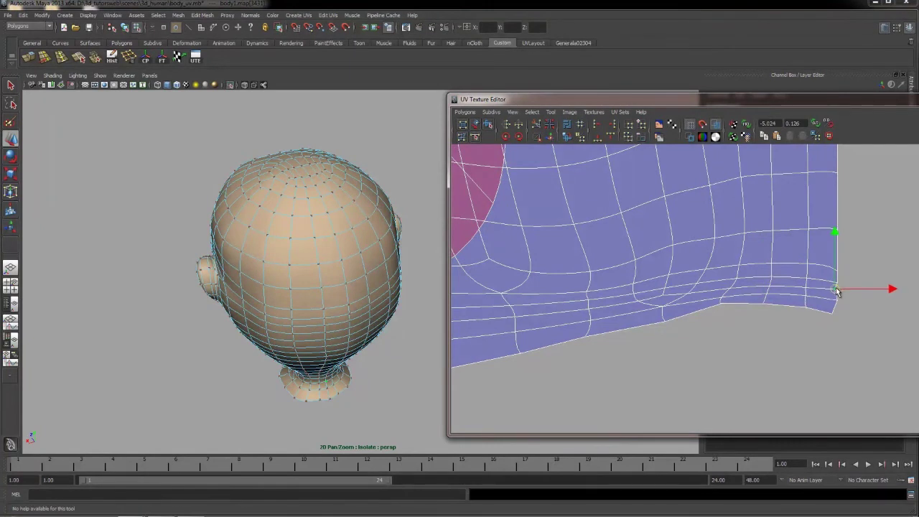
Lasso the UVs of both ears on the head shell and unfold them
alt+right_drag(693, 234, 565, 190)
alt+middle_drag(564, 190, 619, 296)
alt+right_drag(652, 237, 667, 314)
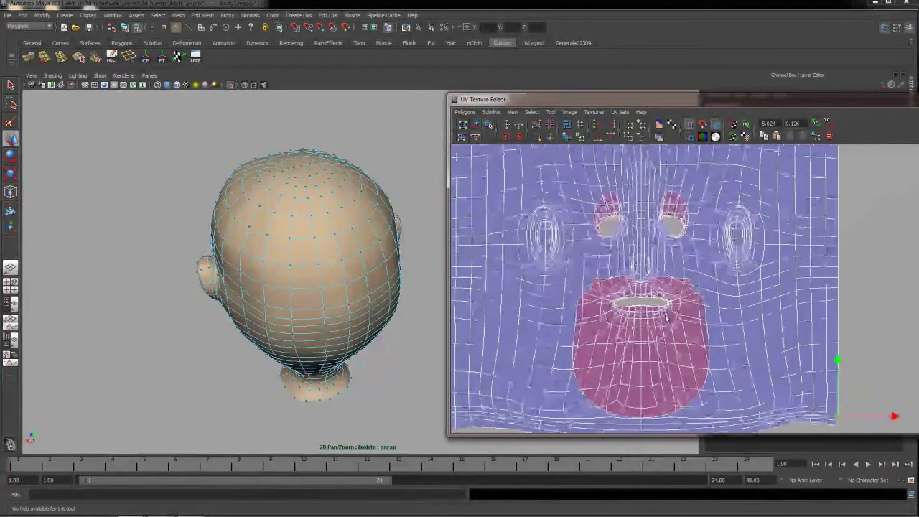
alt+middle_drag(612, 252, 640, 295)
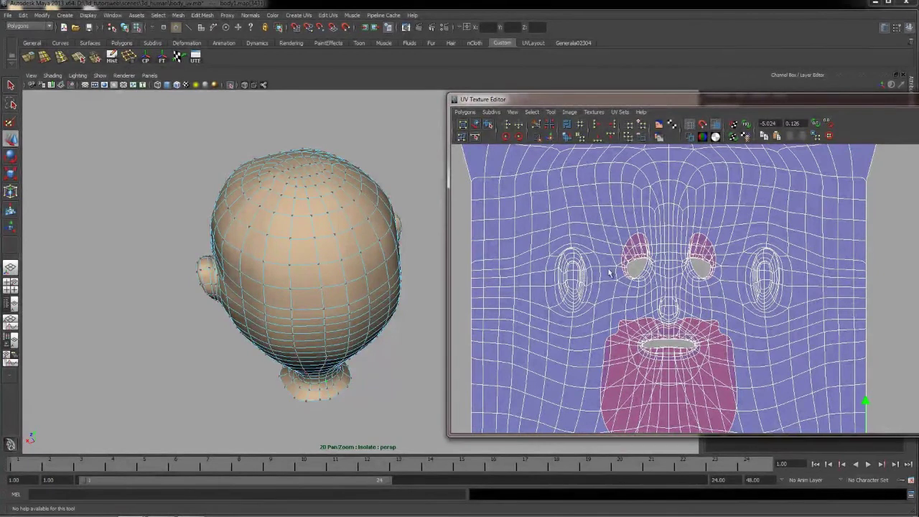
click(11, 105)
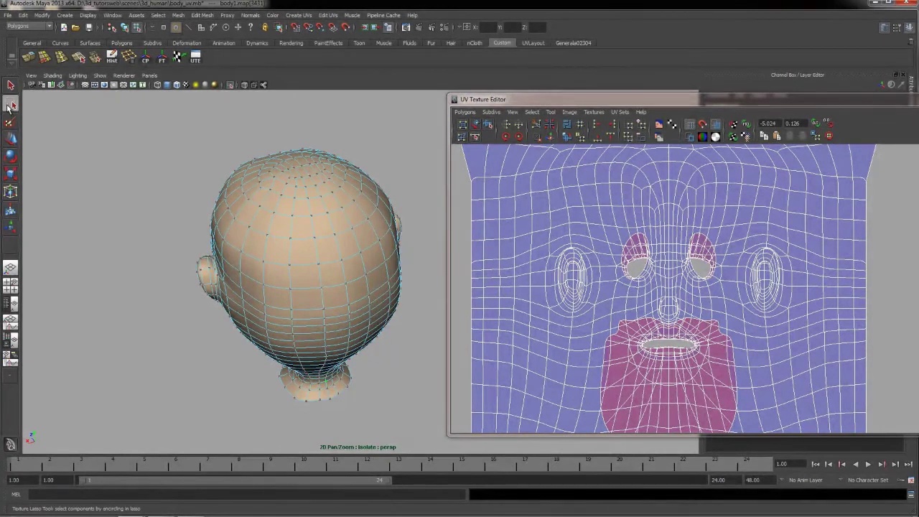
right_drag(590, 260, 623, 258)
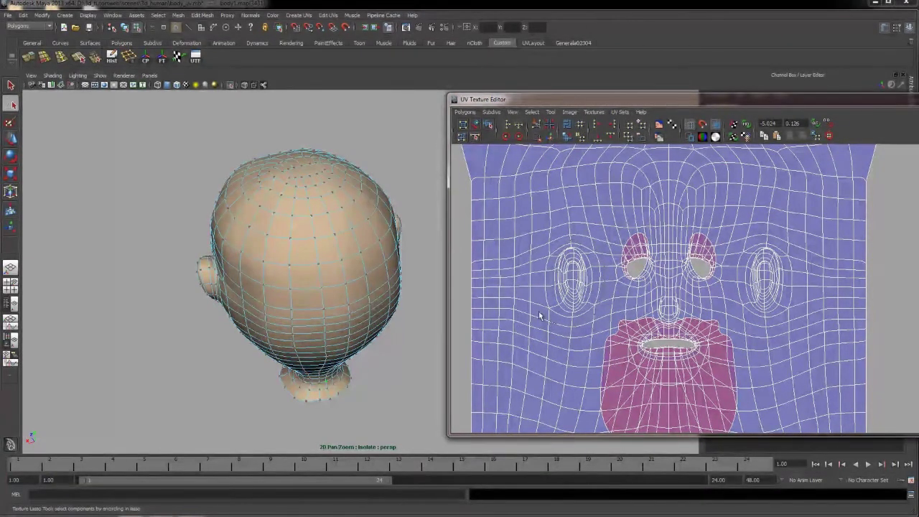
mouse_move(538, 278)
mouse_down()
mouse_move(546, 261)
mouse_move(575, 249)
mouse_up()
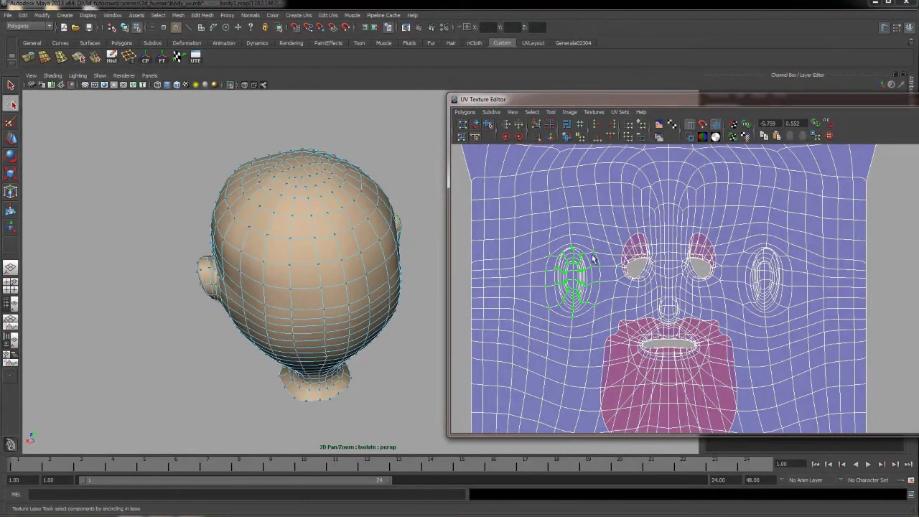
alt+right_drag(567, 238, 570, 254)
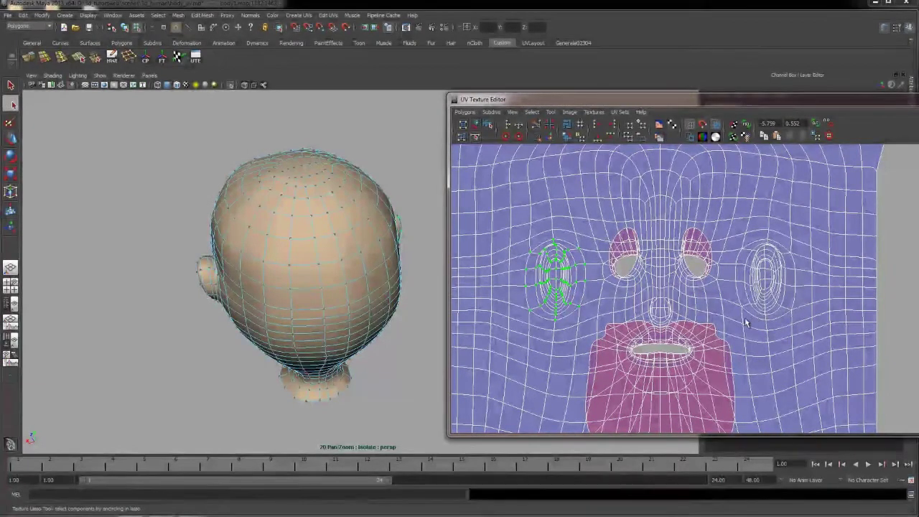
shift+drag(742, 237, 765, 238)
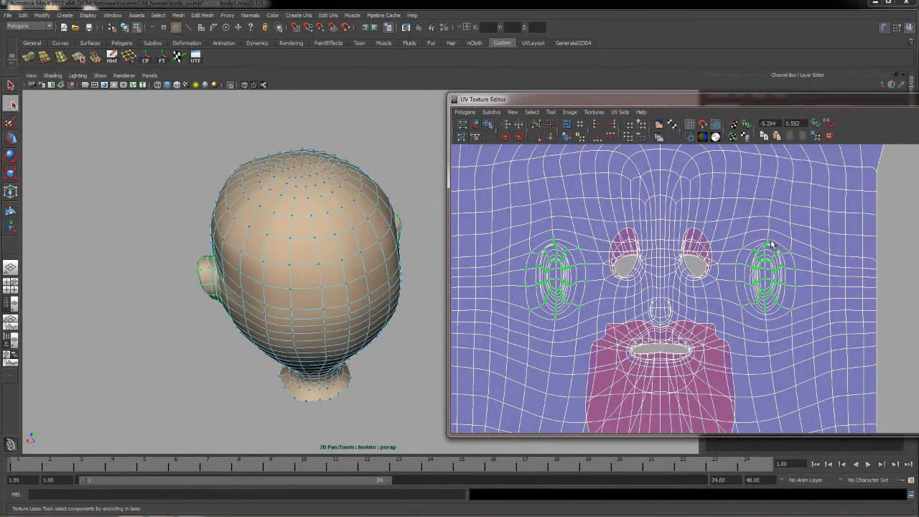
right_drag(764, 241, 801, 239)
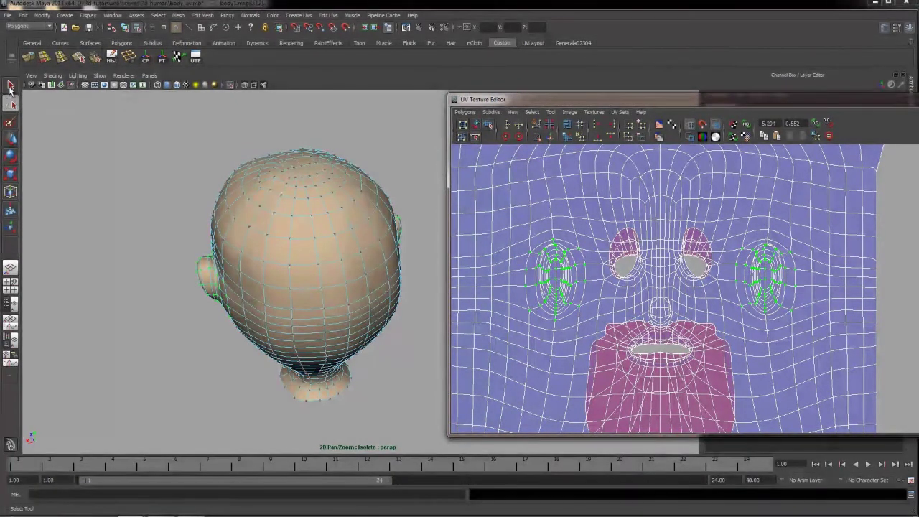
key(q)
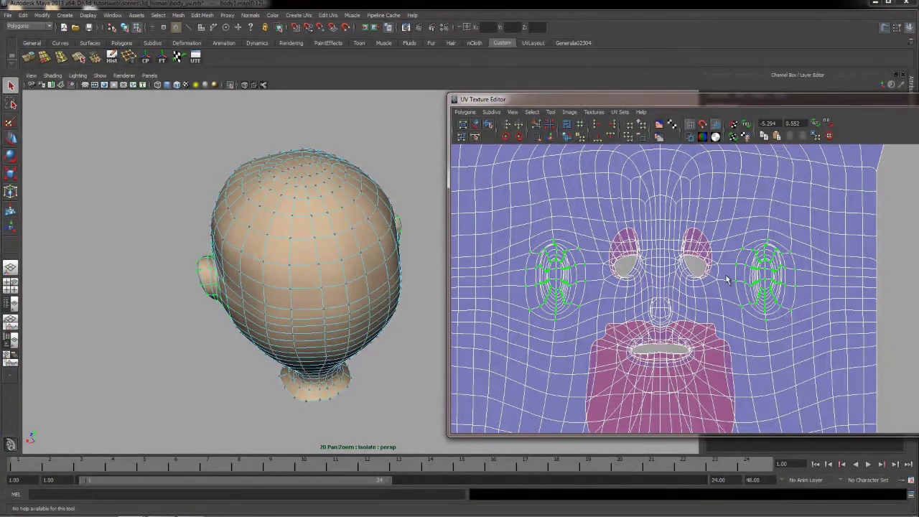
click(568, 139)
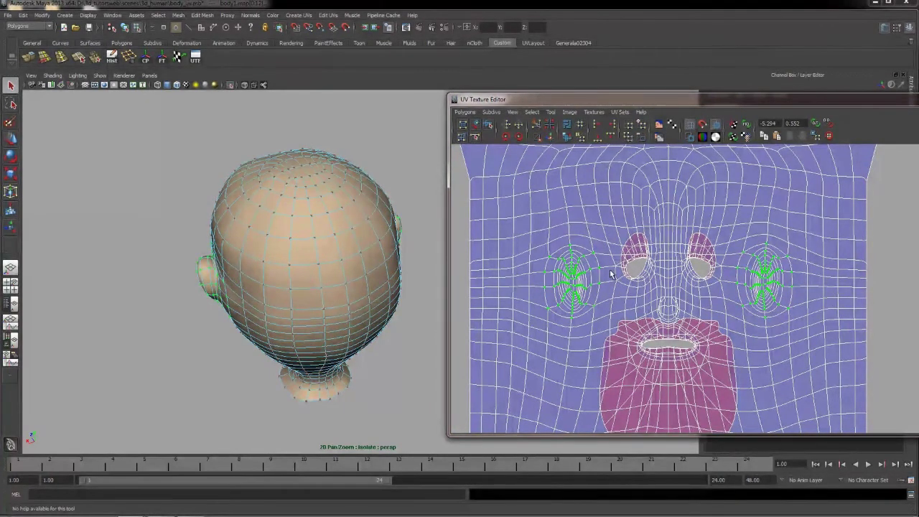
Select the rings of faces lining the inside of the mouth on the head model
alt+right_drag(625, 291, 610, 240)
alt+middle_drag(705, 395, 686, 324)
scroll(686, 301, down, 2)
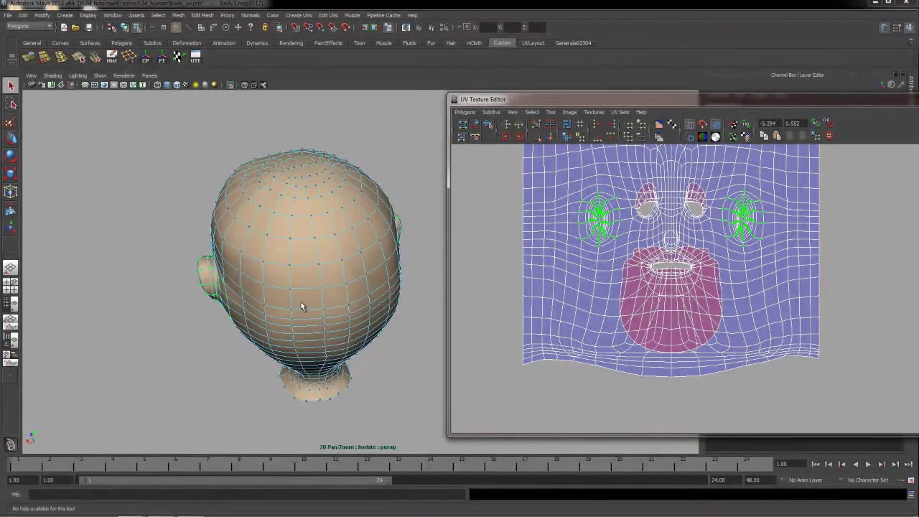
alt+drag(257, 303, 400, 268)
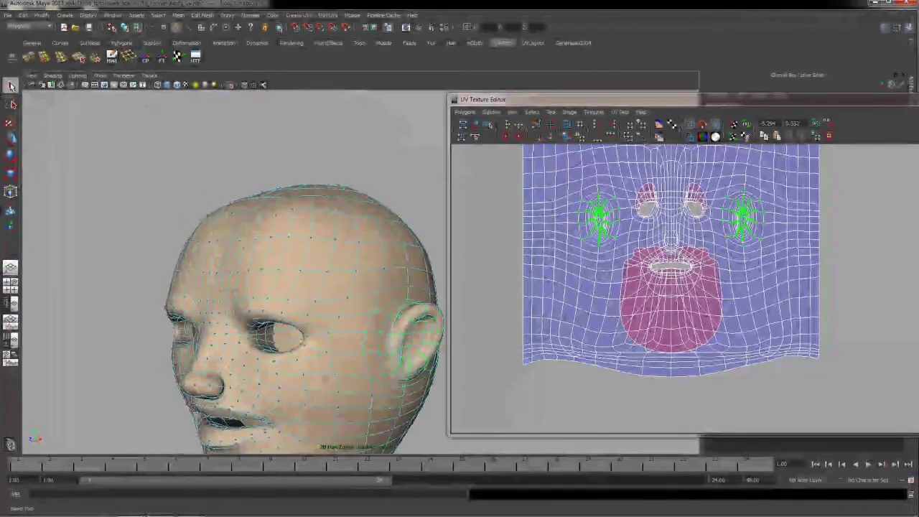
alt+drag(247, 239, 258, 324)
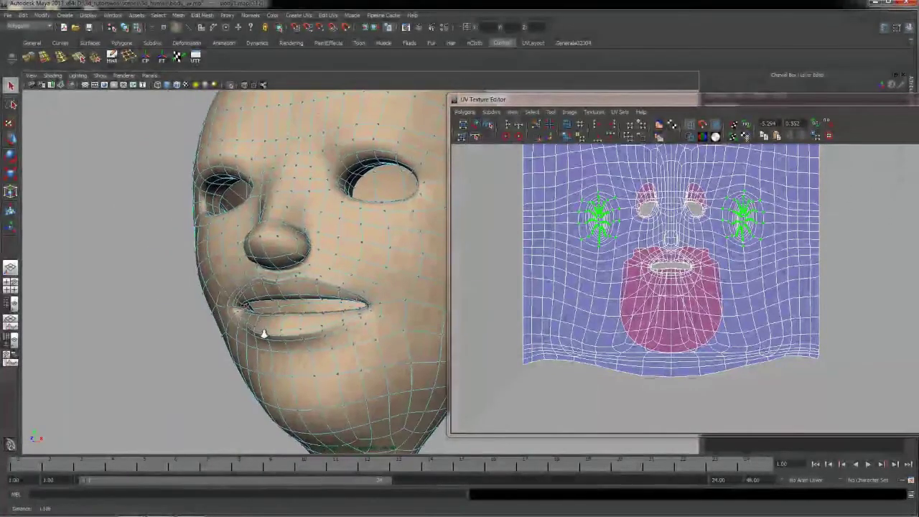
alt+right_drag(258, 324, 279, 374)
alt+drag(280, 374, 277, 319)
alt+right_drag(251, 332, 252, 370)
alt+right_drag(244, 307, 308, 445)
alt+drag(254, 244, 143, 236)
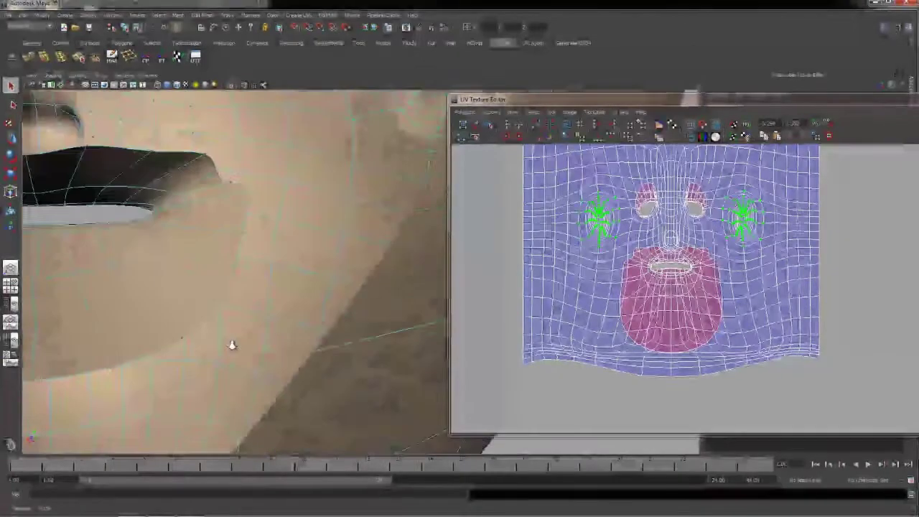
alt+drag(193, 299, 280, 317)
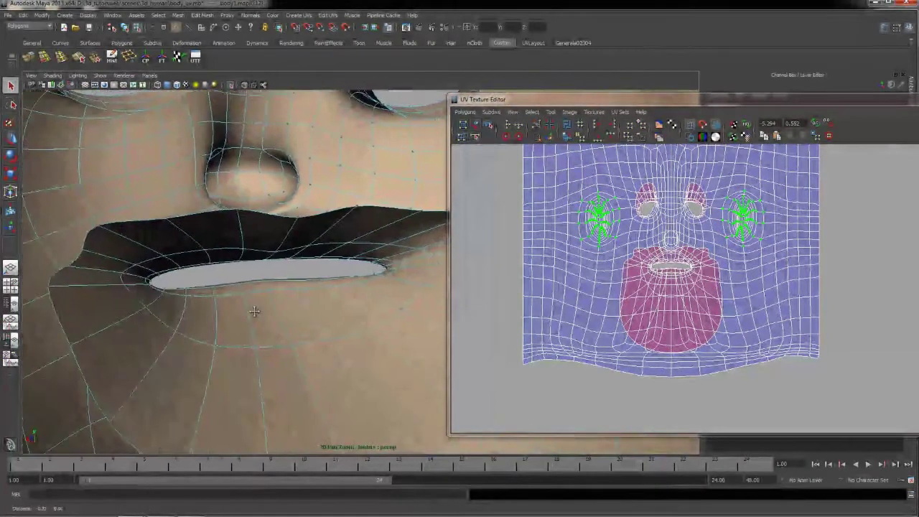
alt+middle_drag(289, 321, 247, 303)
alt+drag(247, 302, 250, 312)
right_drag(251, 312, 256, 333)
click(221, 300)
click(237, 353)
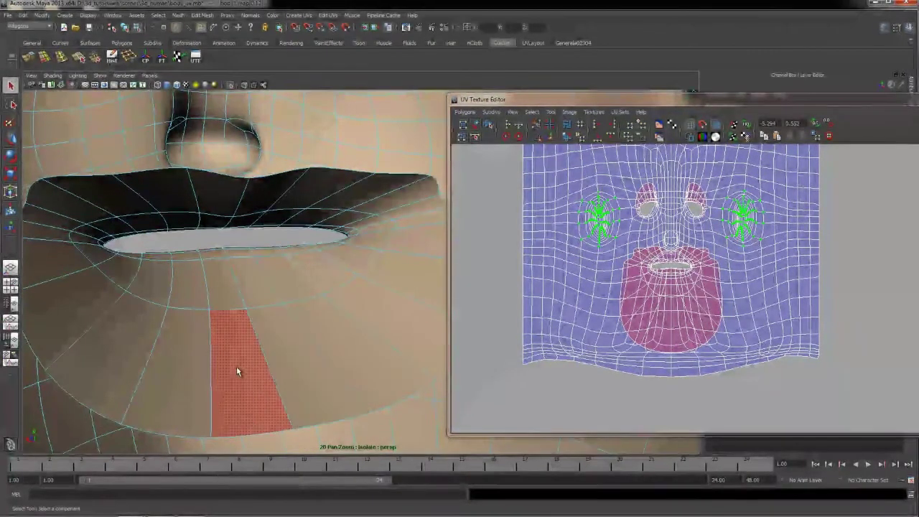
click(232, 369)
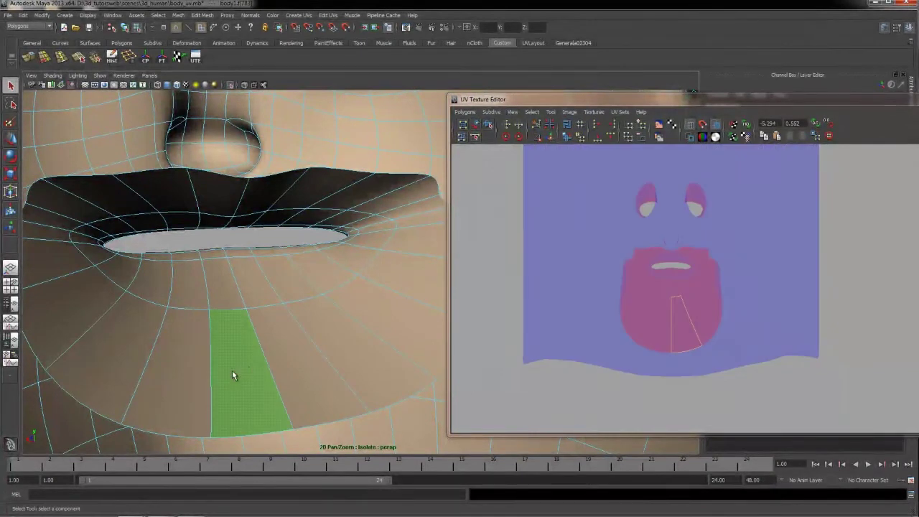
click(291, 366)
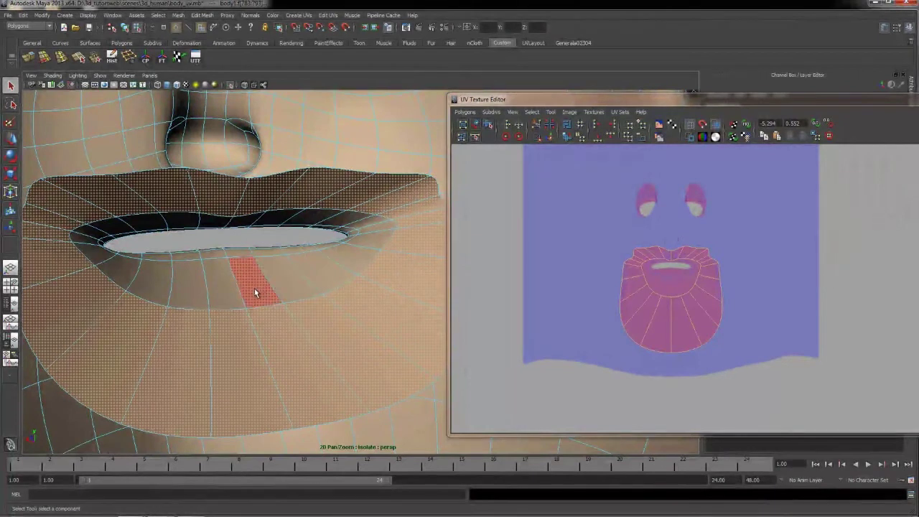
click(221, 292)
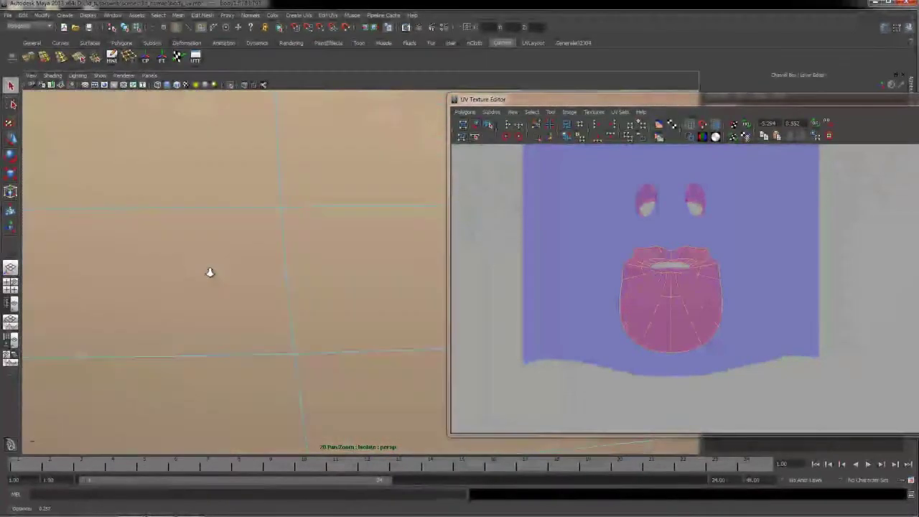
Apply Automatic Mapping to the selected inner-mouth faces
alt+right_drag(208, 270, 350, 261)
mouse_move(349, 260)
alt+mouse_down()
mouse_move(365, 250)
mouse_move(359, 259)
alt+mouse_up()
alt+middle_drag(175, 337, 207, 314)
alt+drag(207, 313, 168, 317)
alt+right_drag(168, 317, 225, 320)
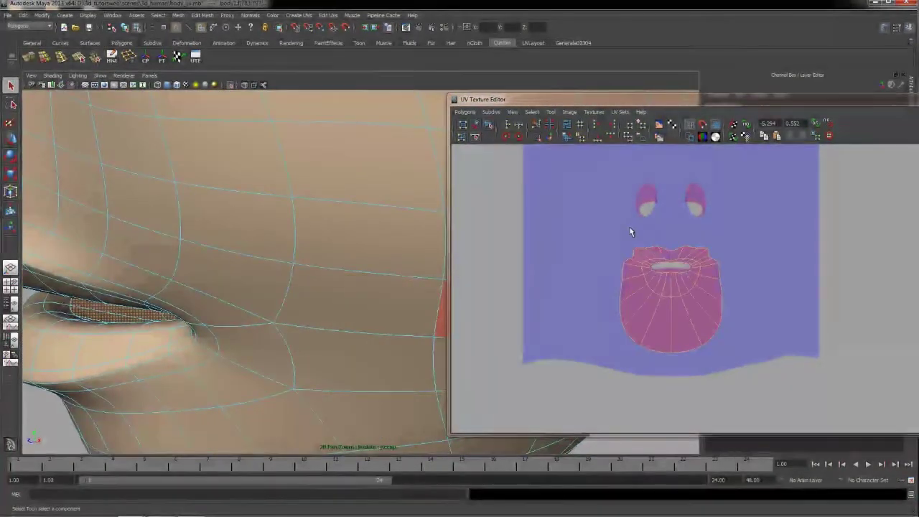
click(681, 287)
click(305, 15)
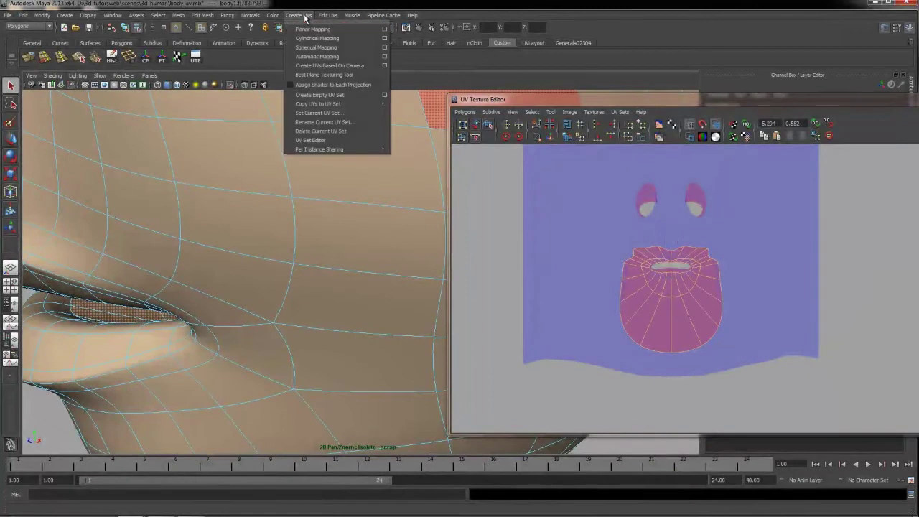
click(312, 56)
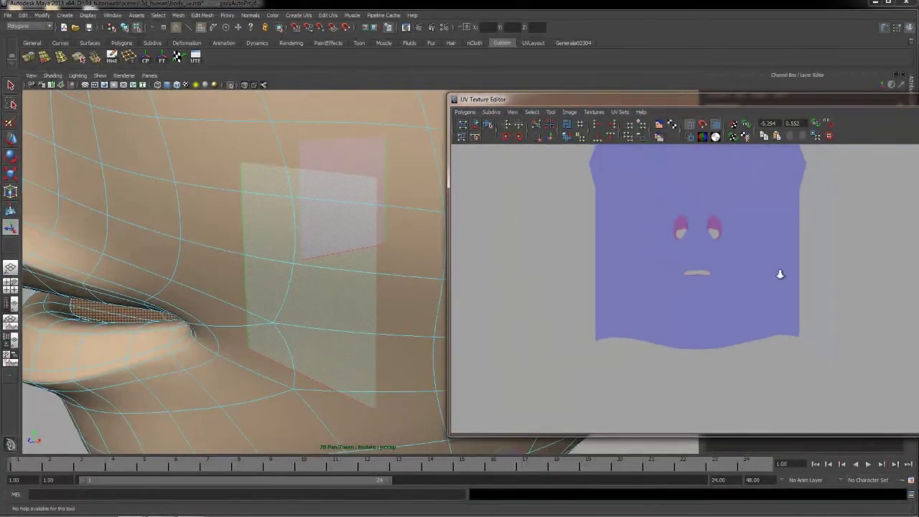
Convert the mapped inner-mouth faces to UVs and move them off the body shells into the empty area below the head shell
scroll(787, 286, down, 2)
alt+middle_drag(771, 236, 572, 266)
alt+middle_drag(806, 266, 610, 273)
alt+middle_drag(849, 276, 682, 301)
scroll(762, 311, down, 6)
alt+middle_drag(767, 310, 668, 276)
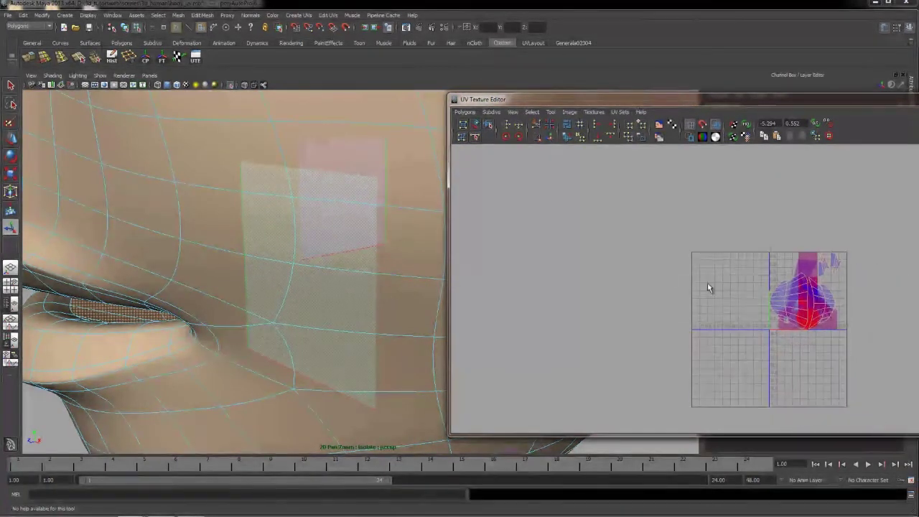
ctrl+right_click(782, 295)
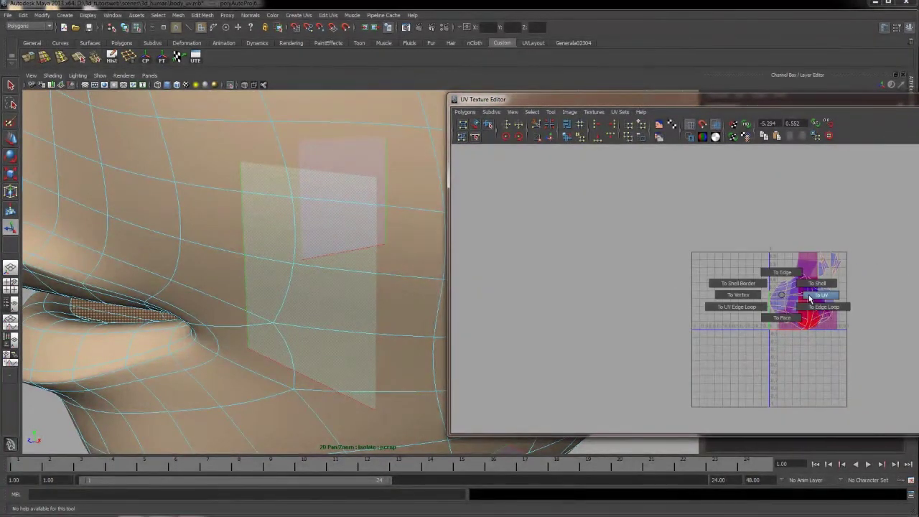
click(810, 297)
key(w)
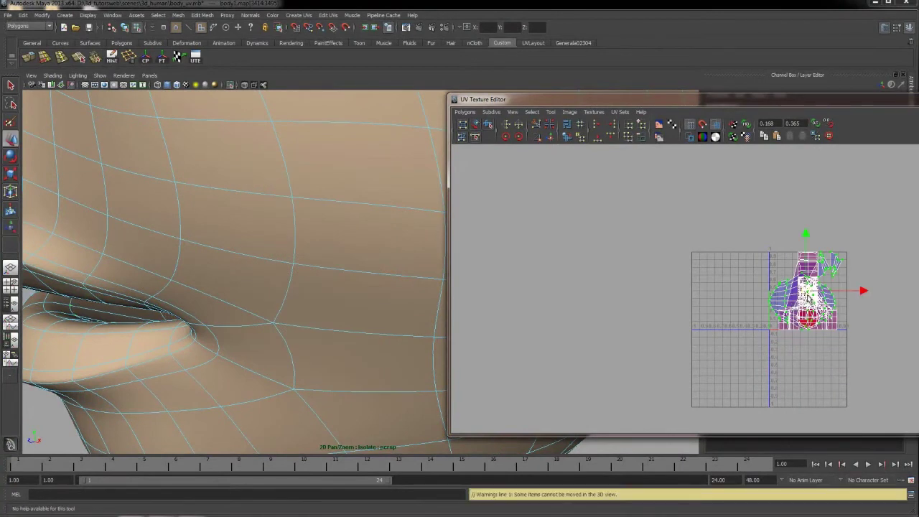
drag(810, 292, 580, 363)
alt+middle_drag(580, 362, 752, 244)
drag(742, 251, 606, 324)
alt+right_drag(546, 261, 544, 284)
alt+middle_drag(536, 250, 588, 265)
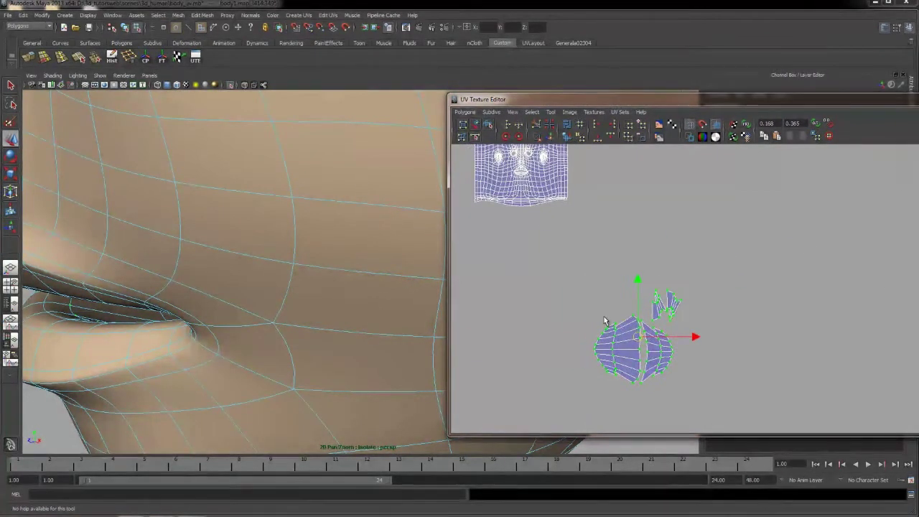
Select the two small jagged inner-mouth UV pieces and move them left, directly above the larger mouth pieces
alt+middle_drag(601, 321, 659, 274)
mouse_move(676, 339)
alt+right_down()
mouse_move(685, 368)
mouse_move(685, 350)
alt+right_up()
scroll(687, 343, up, 3)
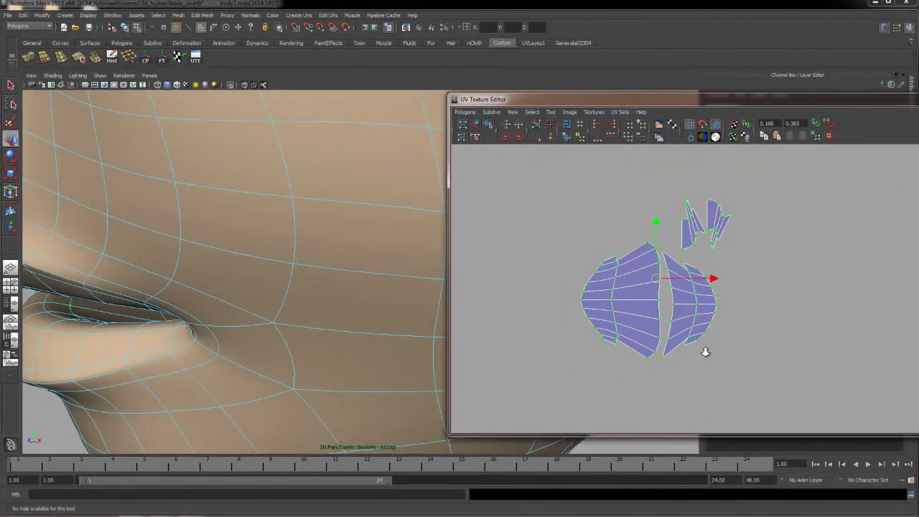
right_click(682, 307)
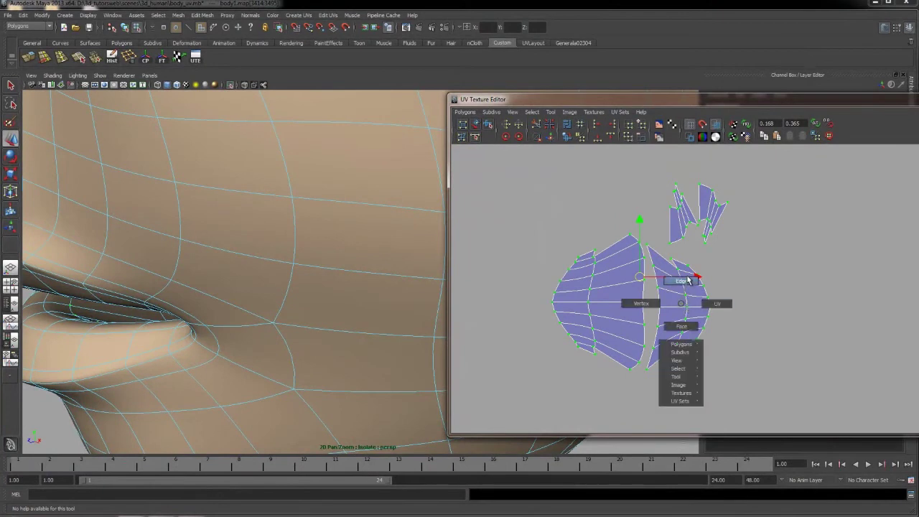
click(688, 280)
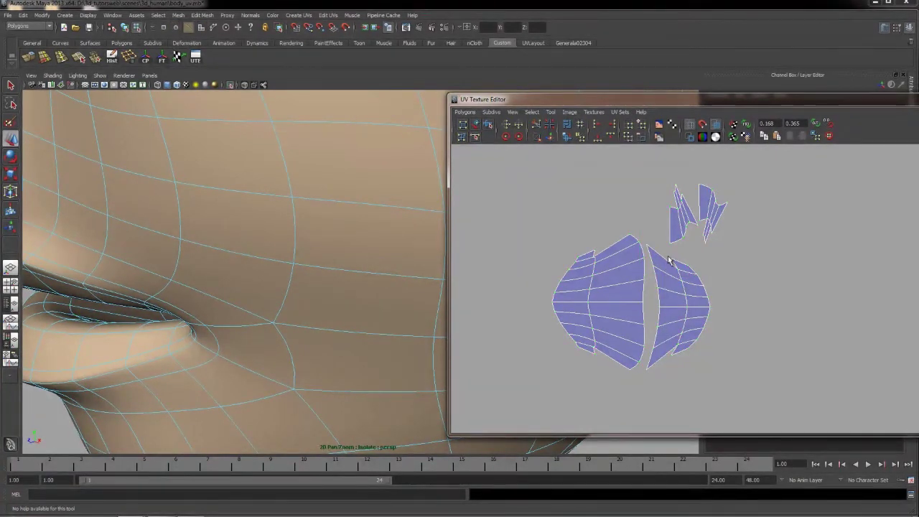
alt+right_drag(678, 295, 684, 321)
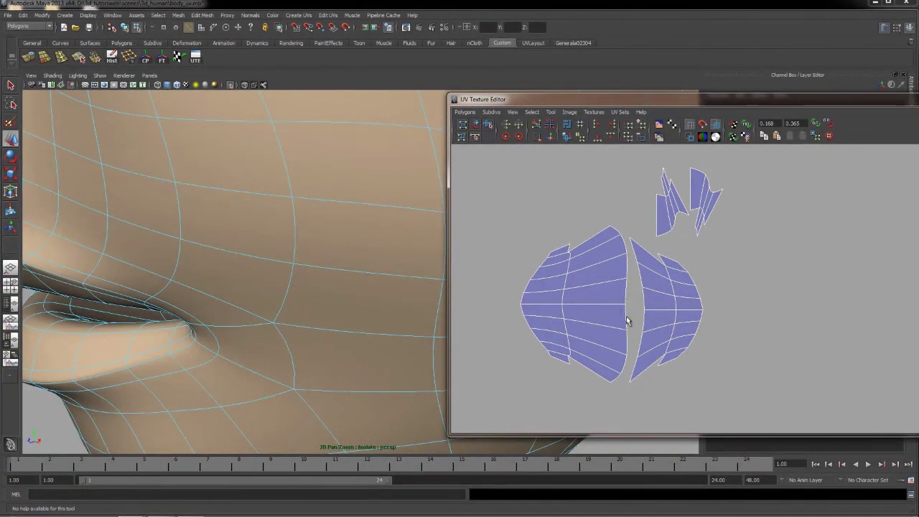
alt+middle_drag(626, 321, 685, 307)
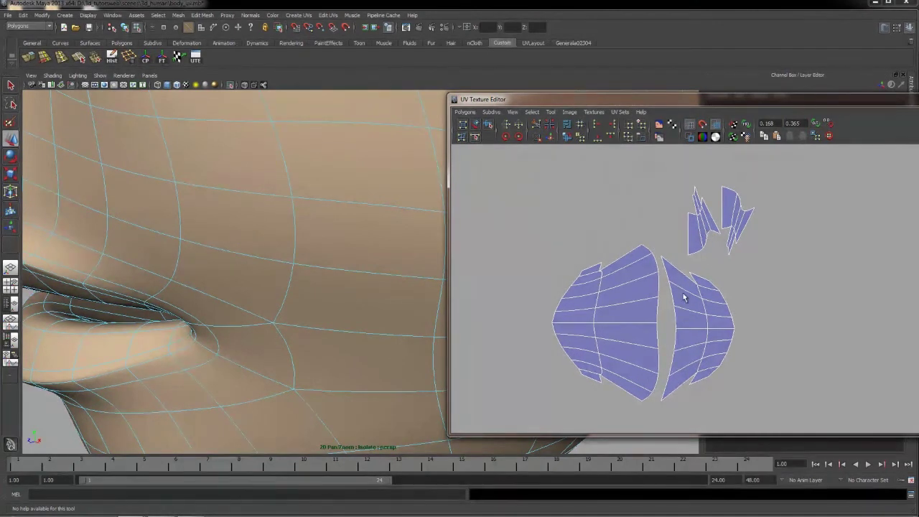
right_drag(696, 239, 695, 210)
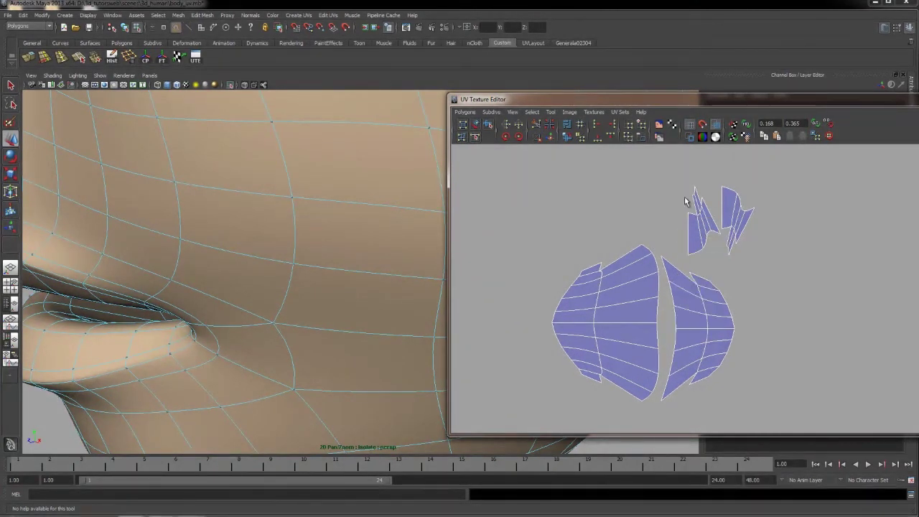
drag(755, 263, 678, 178)
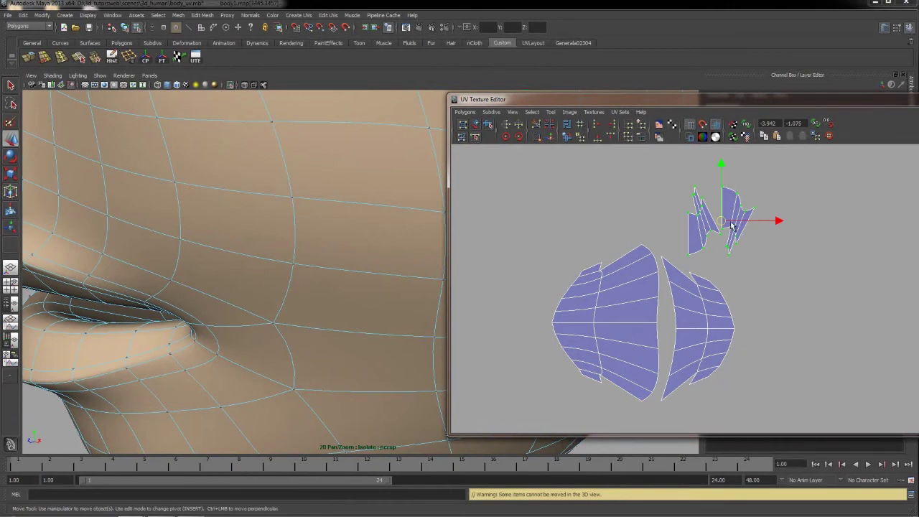
drag(718, 213, 651, 209)
Lasso the rings of UVs around the lips on the head shell and unfold them
alt+right_drag(635, 296, 595, 234)
alt+middle_drag(615, 251, 659, 330)
alt+right_drag(618, 255, 594, 217)
alt+middle_drag(637, 291, 665, 367)
alt+middle_drag(610, 244, 639, 307)
alt+right_drag(598, 246, 639, 347)
scroll(590, 310, up, 5)
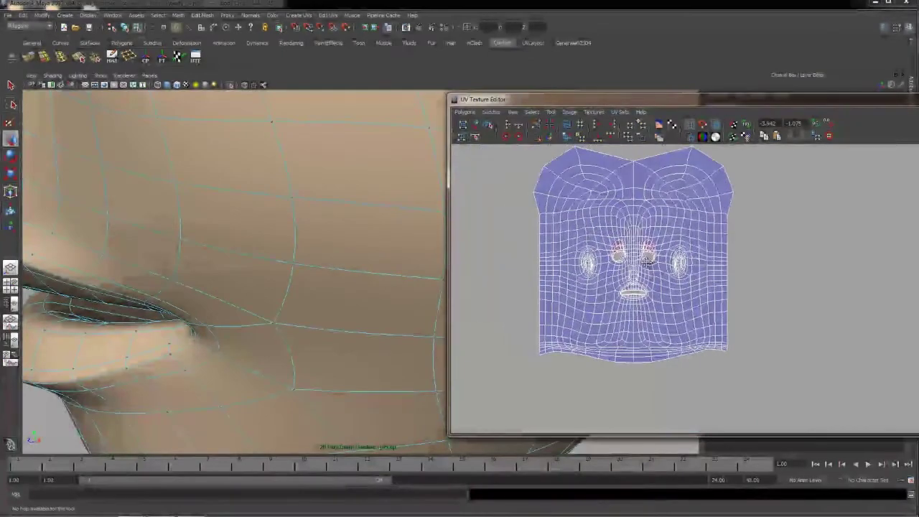
scroll(590, 310, up, 8)
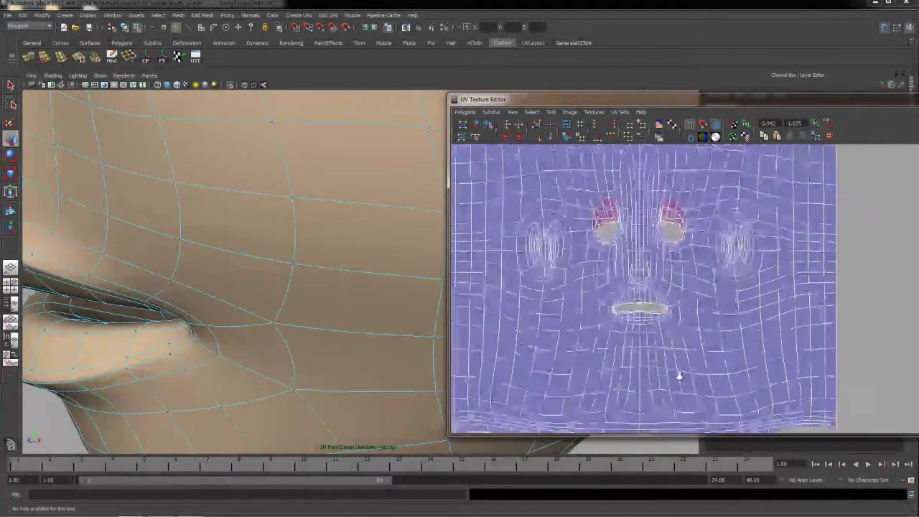
alt+middle_drag(628, 312, 719, 295)
scroll(661, 295, up, 5)
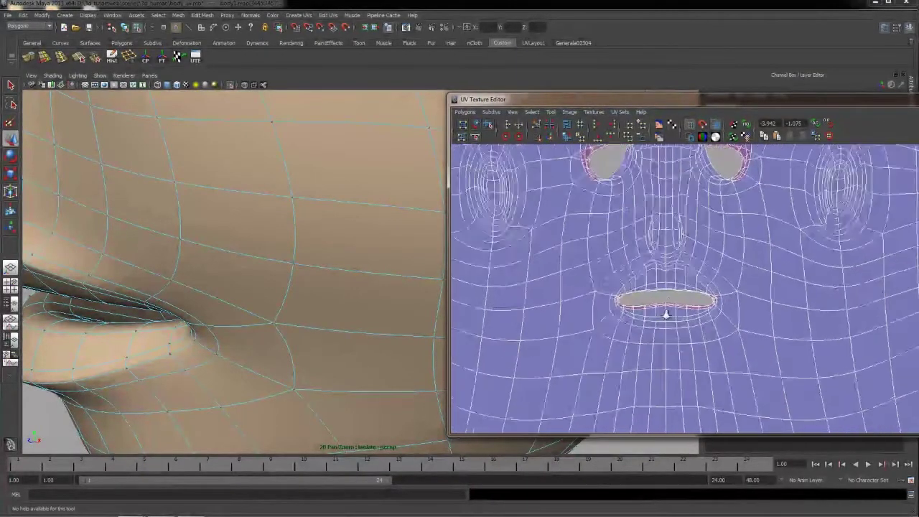
alt+middle_drag(662, 308, 723, 305)
scroll(690, 277, up, 2)
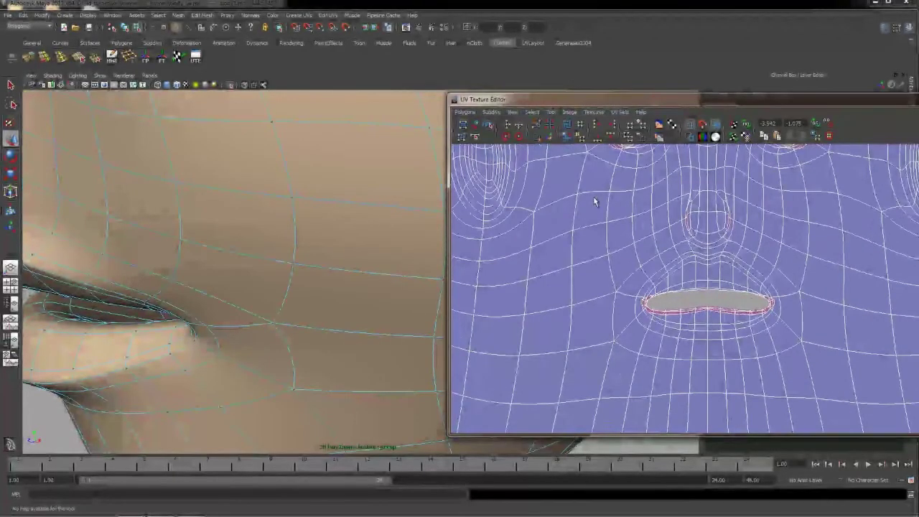
click(12, 106)
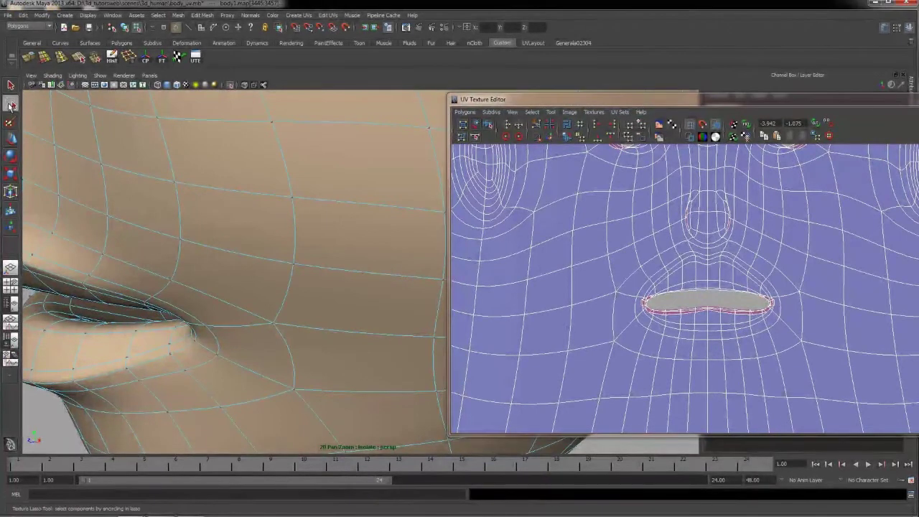
right_click(661, 282)
click(693, 280)
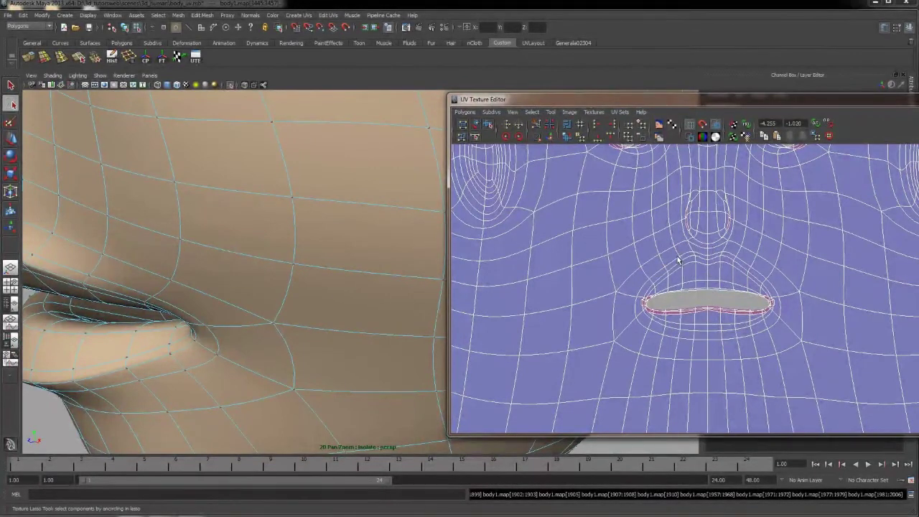
drag(679, 256, 631, 289)
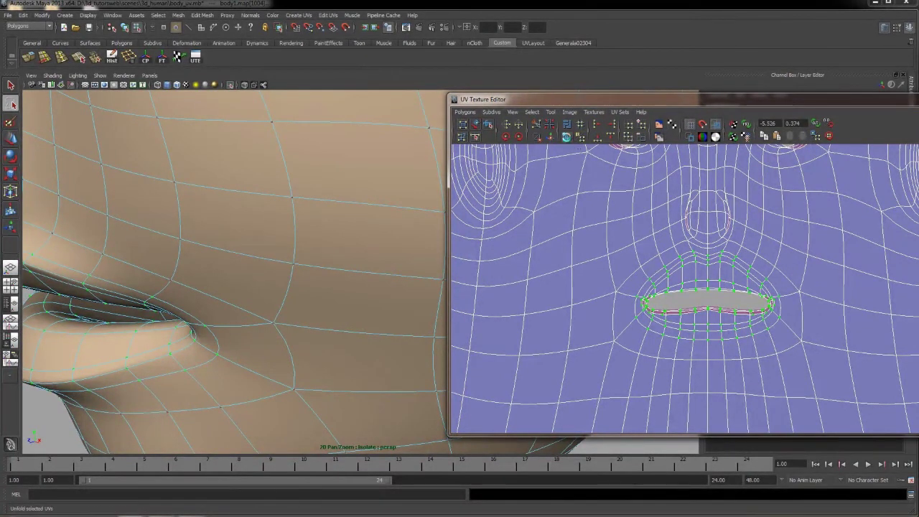
click(565, 137)
Move the overlapping border UVs at the mouth opening's left corner inward until the flipped faces there are untangled
scroll(674, 302, up, 4)
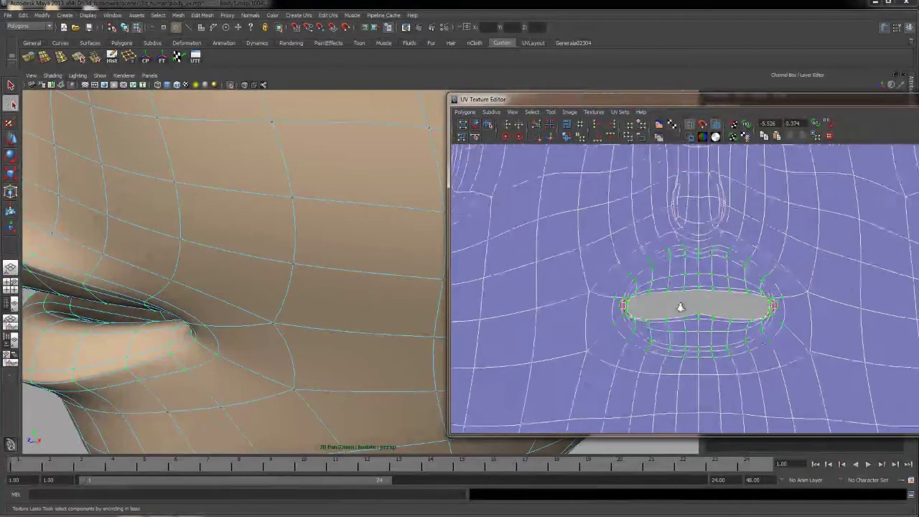
scroll(655, 326, up, 3)
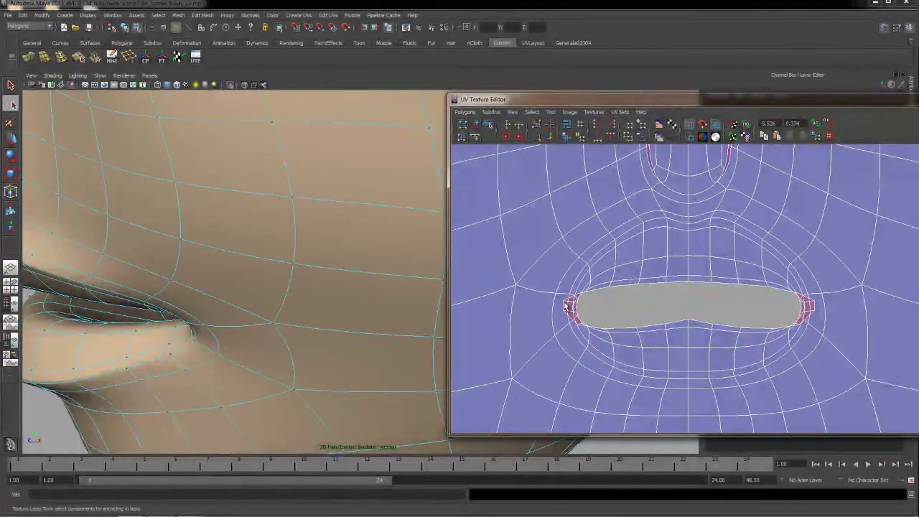
right_drag(560, 301, 595, 301)
key(q)
alt+right_drag(535, 241, 567, 321)
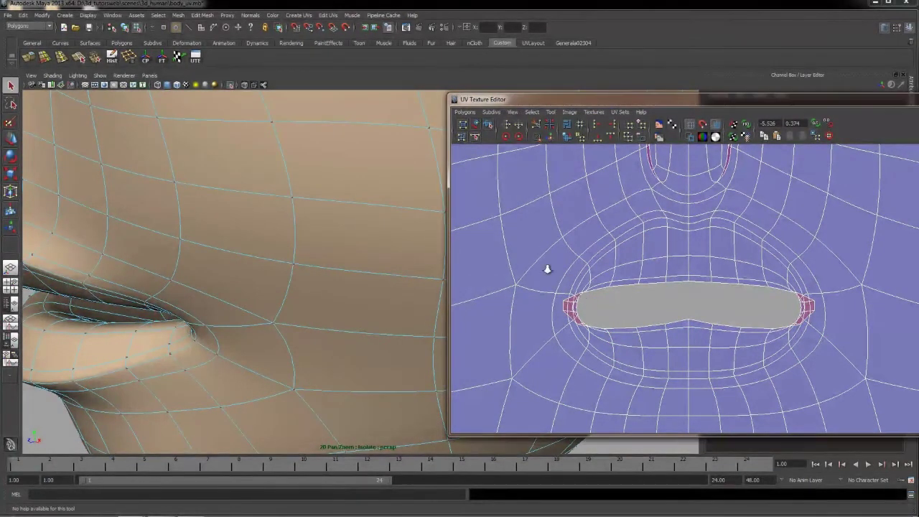
alt+middle_drag(567, 321, 638, 316)
right_drag(572, 304, 617, 306)
key(w)
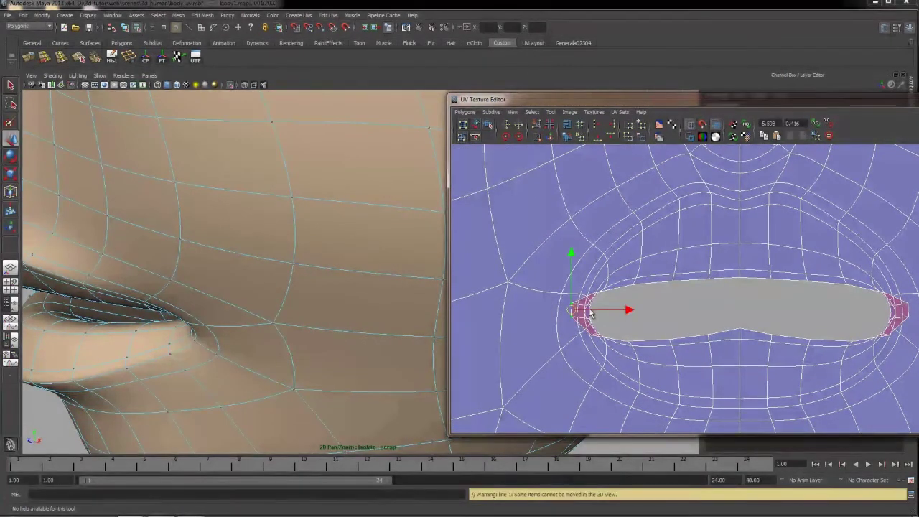
drag(605, 312, 626, 314)
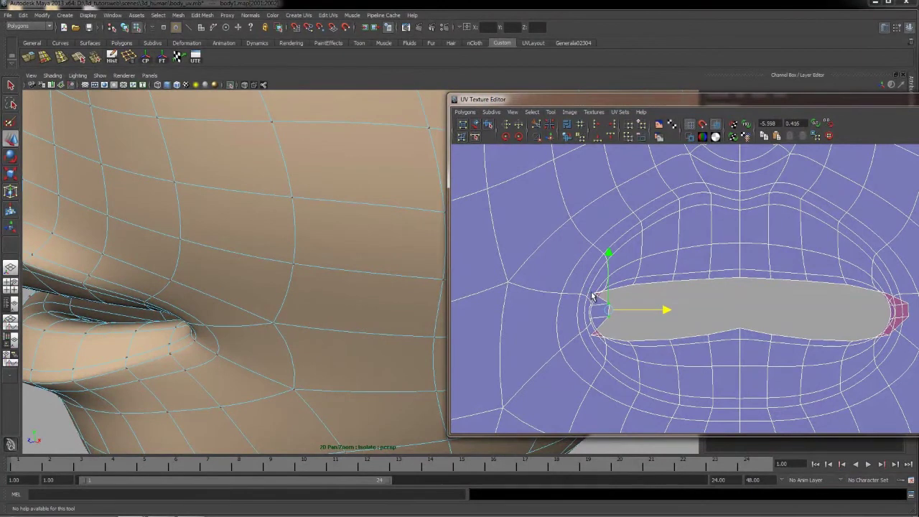
click(597, 295)
drag(594, 294, 609, 297)
click(599, 333)
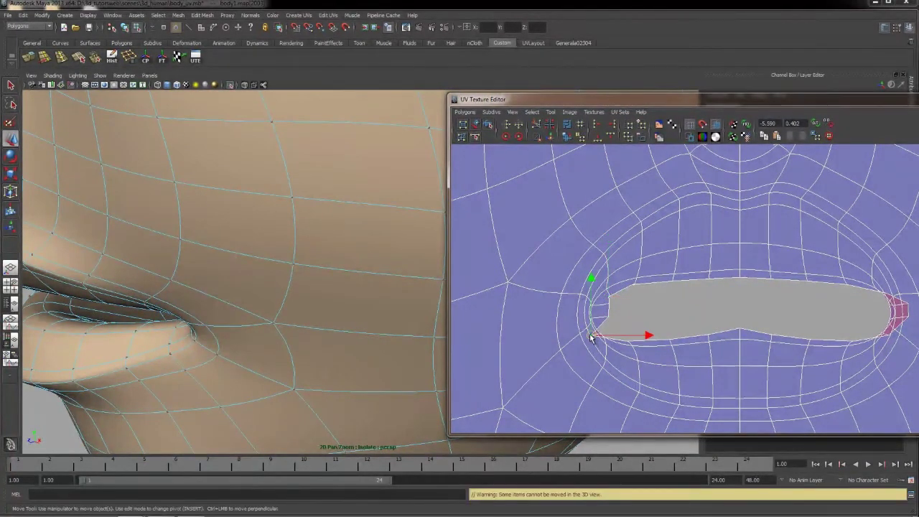
Pull the overlapping border UVs at the mouth opening's right corner inward to match the left corner
alt+middle_drag(732, 327, 615, 316)
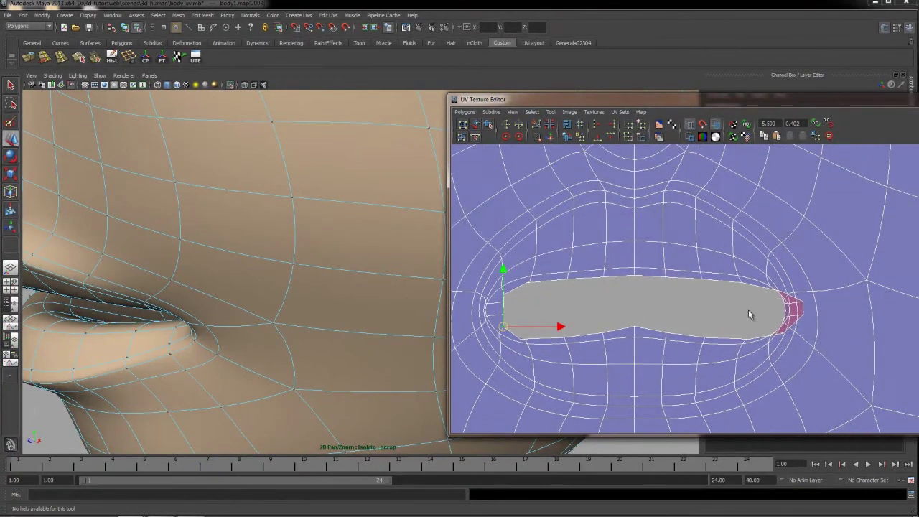
click(808, 320)
drag(816, 313, 765, 296)
click(782, 295)
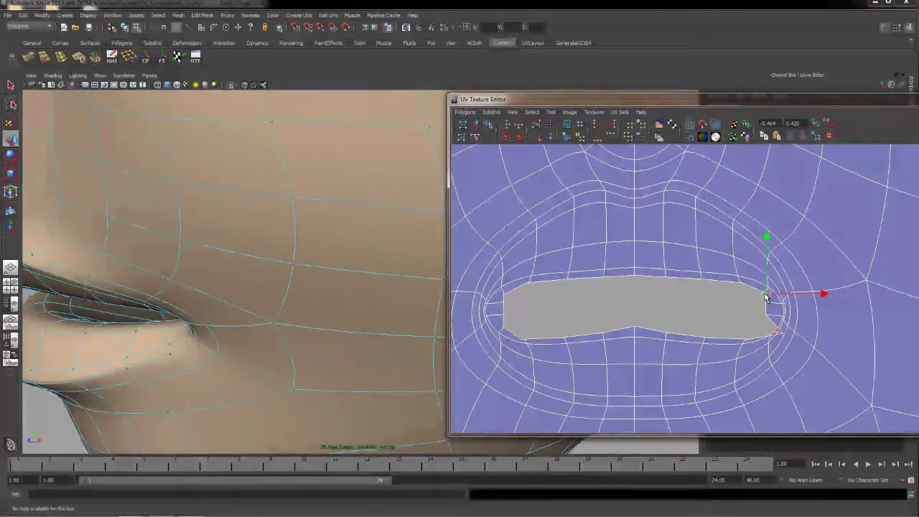
click(773, 330)
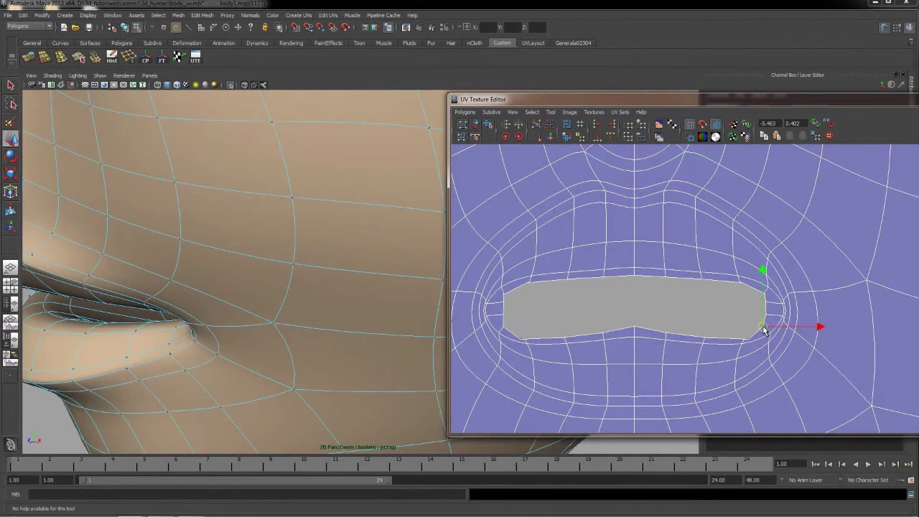
Nudge the lower border UVs near both mouth corners and the upper-left one to round the opening's outline
click(748, 336)
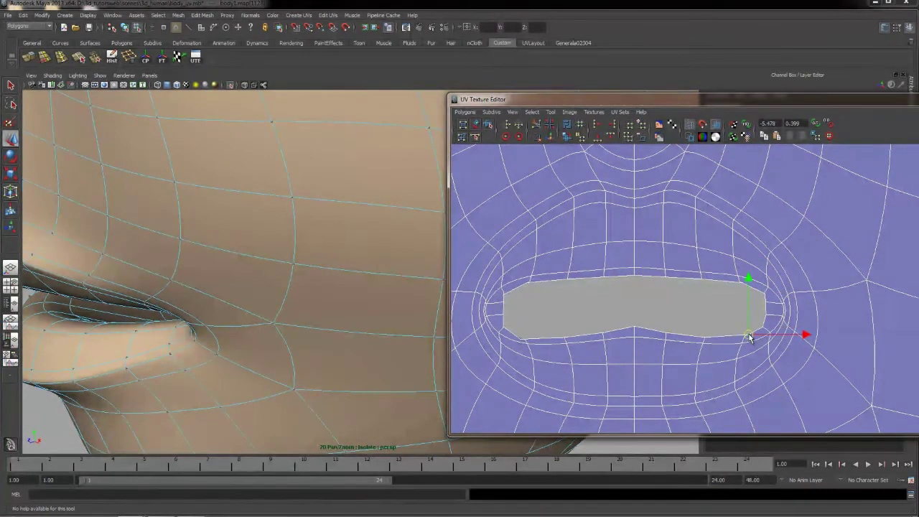
click(520, 339)
click(504, 296)
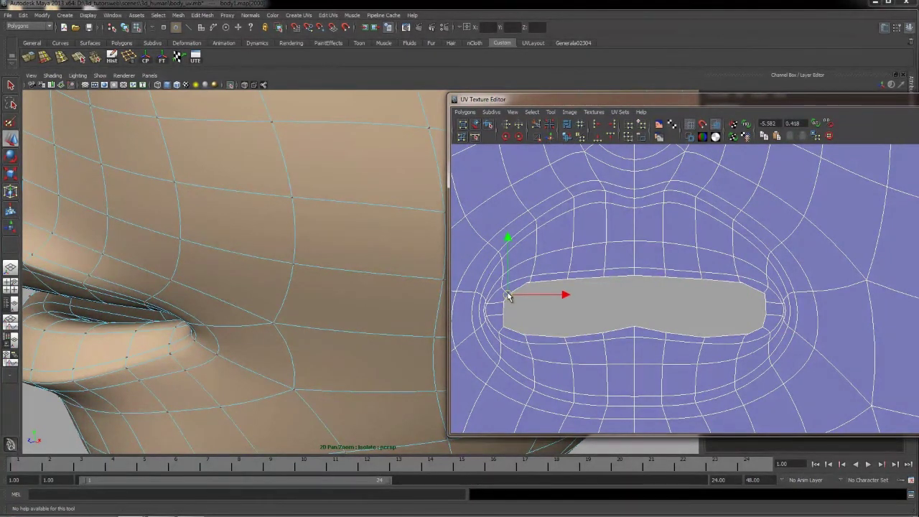
click(662, 302)
Shift the pair of UVs just outside each mouth corner slightly inward toward the opening to even the loop spacing
alt+right_drag(663, 306, 609, 235)
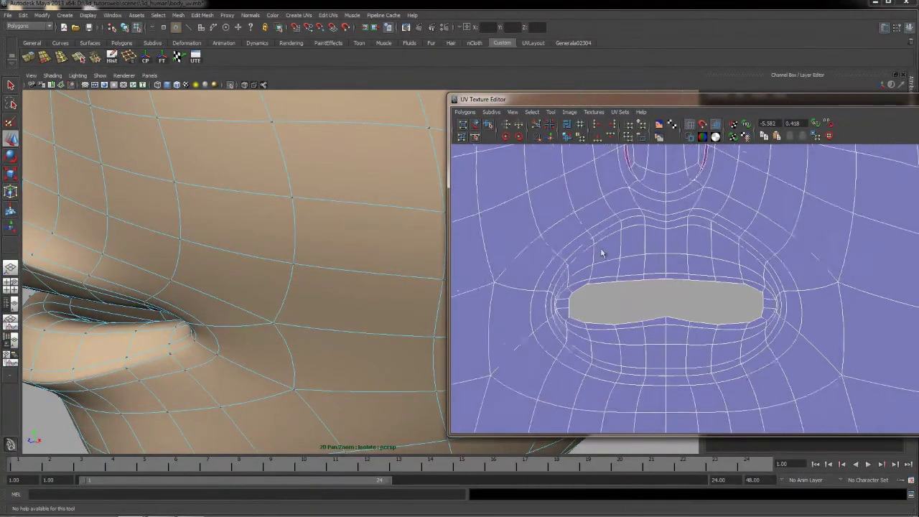
scroll(558, 305, up, 3)
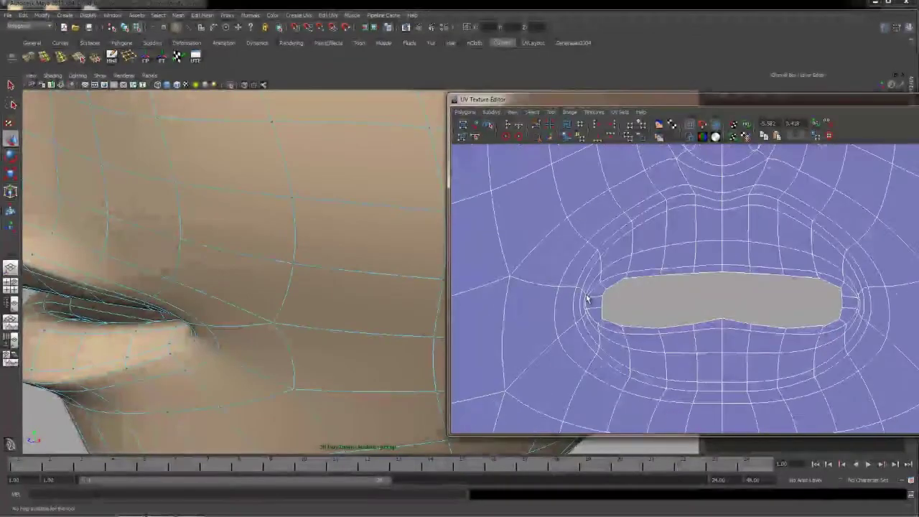
click(551, 305)
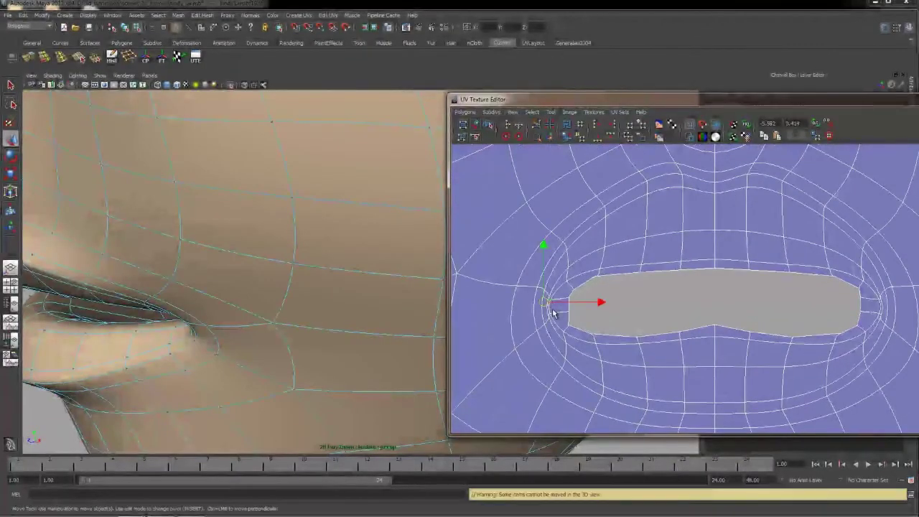
shift+click(550, 313)
drag(562, 309, 567, 308)
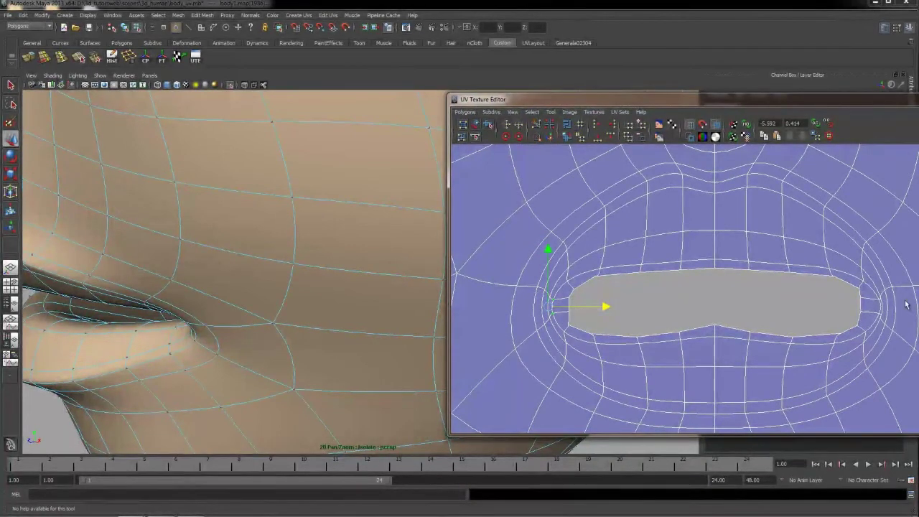
click(879, 303)
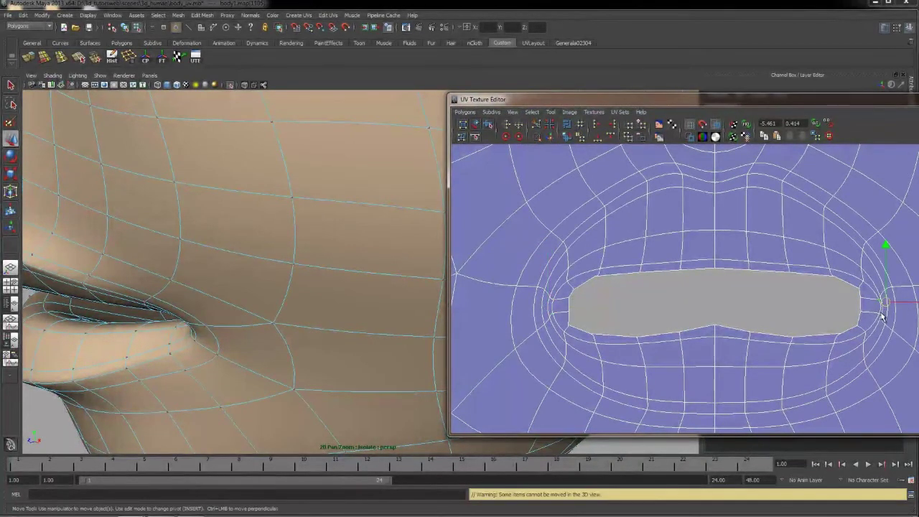
shift+click(880, 314)
drag(900, 307, 901, 308)
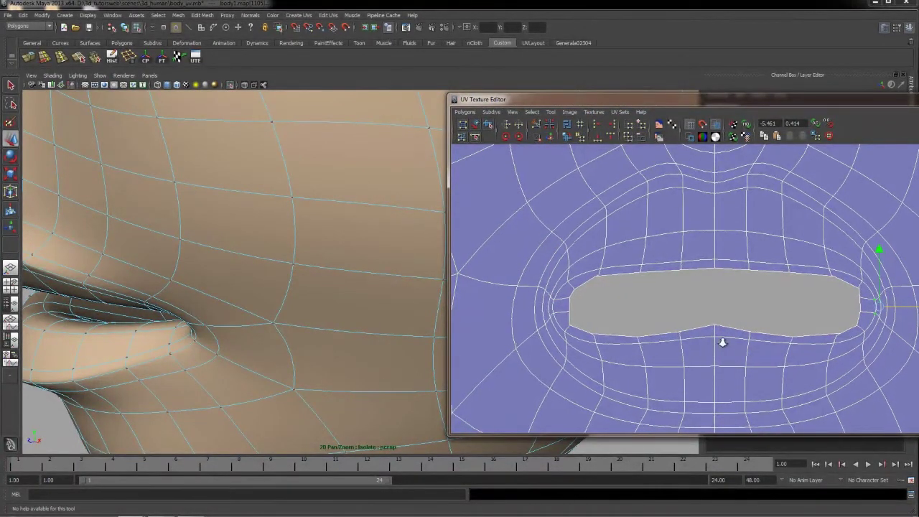
Select the overlapping UVs around both nostrils under the nose and unfold them
scroll(722, 343, down, 1)
scroll(646, 250, down, 3)
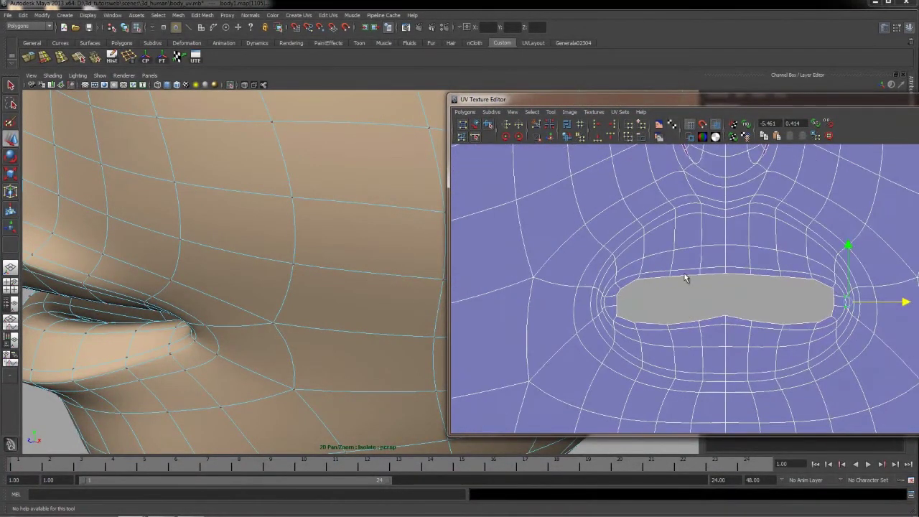
alt+middle_drag(698, 263, 697, 320)
scroll(659, 234, down, 2)
scroll(749, 199, down, 2)
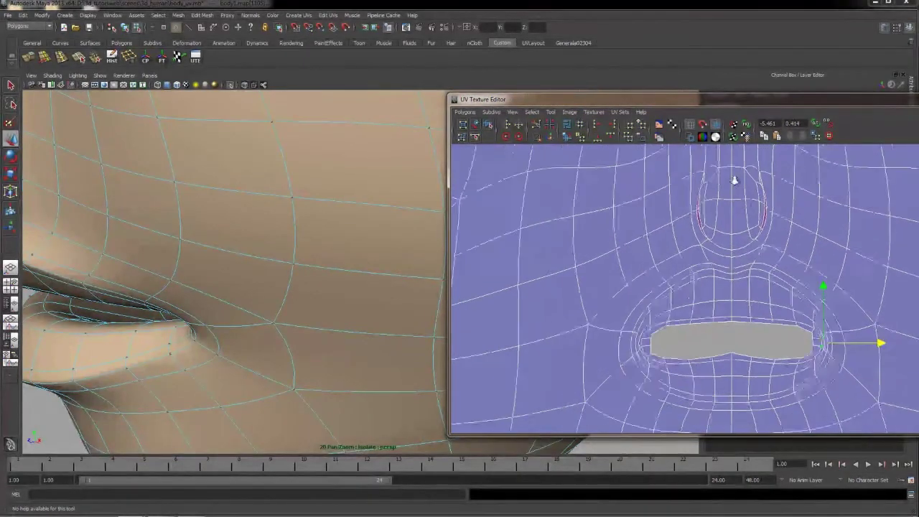
alt+middle_drag(732, 205, 655, 244)
right_drag(658, 259, 681, 293)
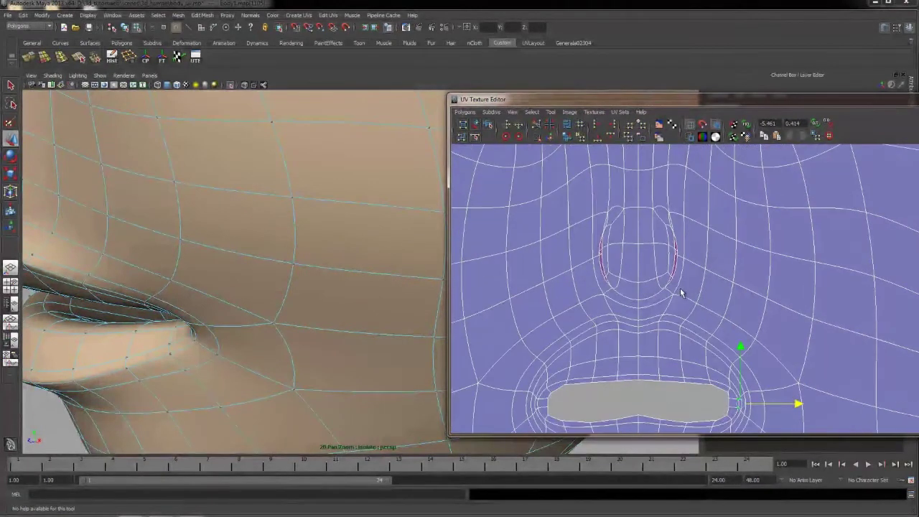
click(11, 104)
right_drag(624, 216, 653, 215)
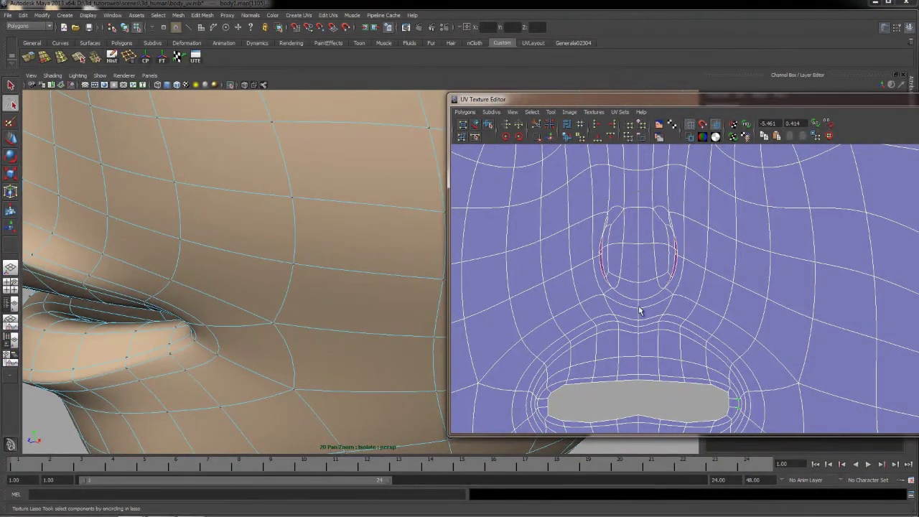
drag(586, 253, 594, 196)
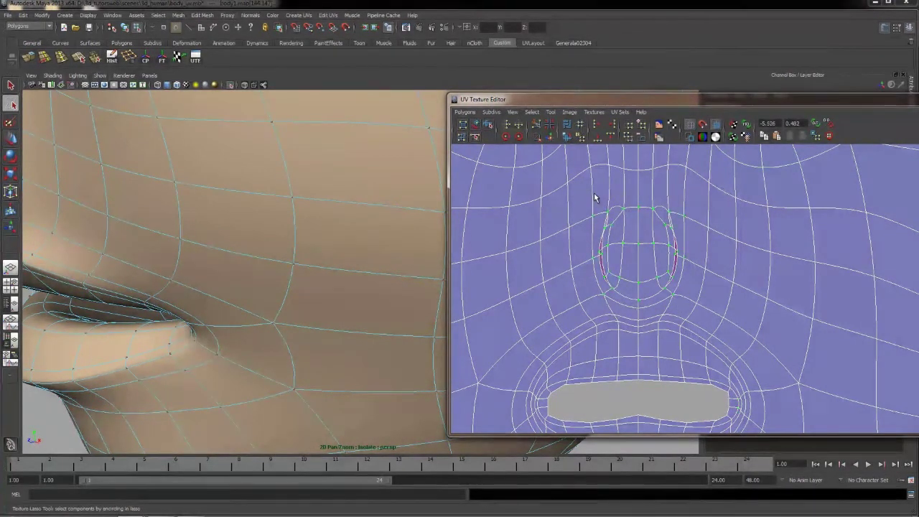
click(572, 136)
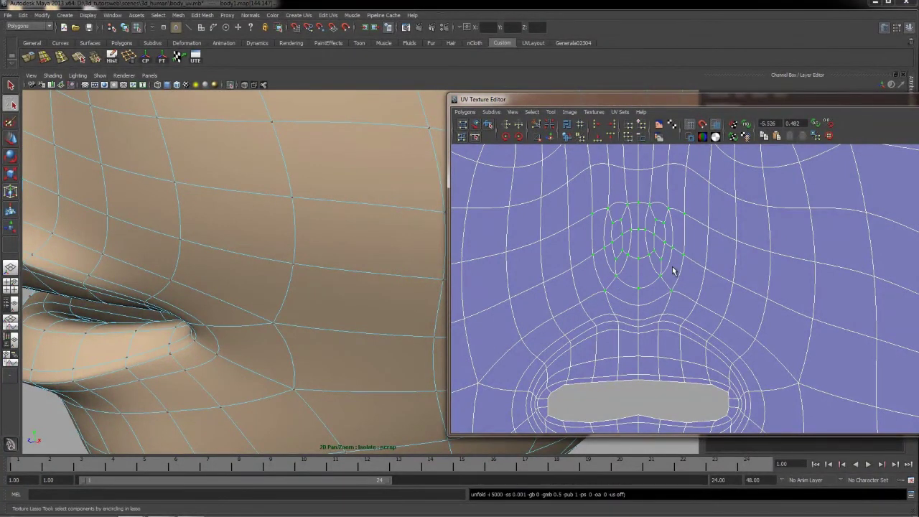
Select the face loops lining the inside of the character's right eye socket
alt+right_drag(685, 266, 709, 224)
alt+middle_drag(706, 249, 696, 279)
alt+right_drag(715, 291, 690, 261)
alt+middle_drag(689, 260, 691, 295)
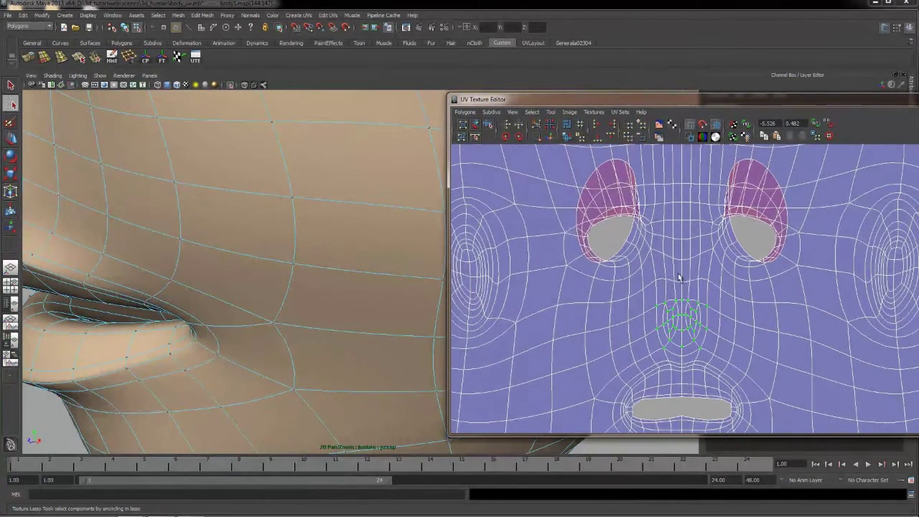
key(a)
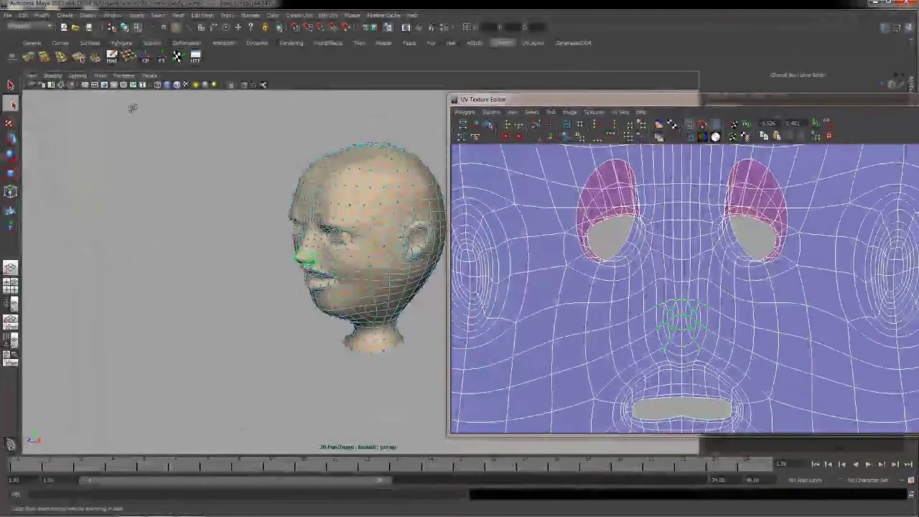
alt+right_drag(335, 199, 354, 258)
mouse_move(355, 258)
alt+mouse_down()
mouse_move(373, 252)
mouse_move(344, 248)
alt+mouse_up()
alt+right_drag(344, 248, 295, 242)
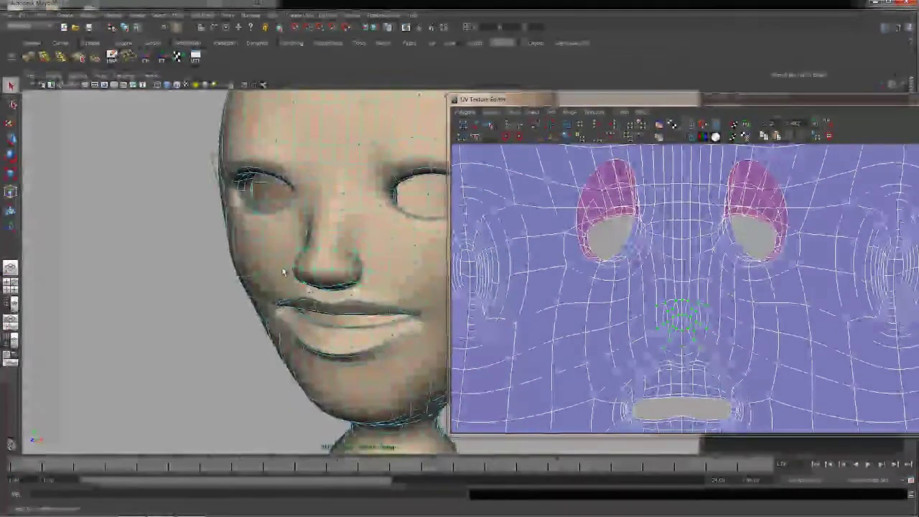
alt+drag(283, 272, 287, 279)
alt+right_drag(251, 249, 260, 277)
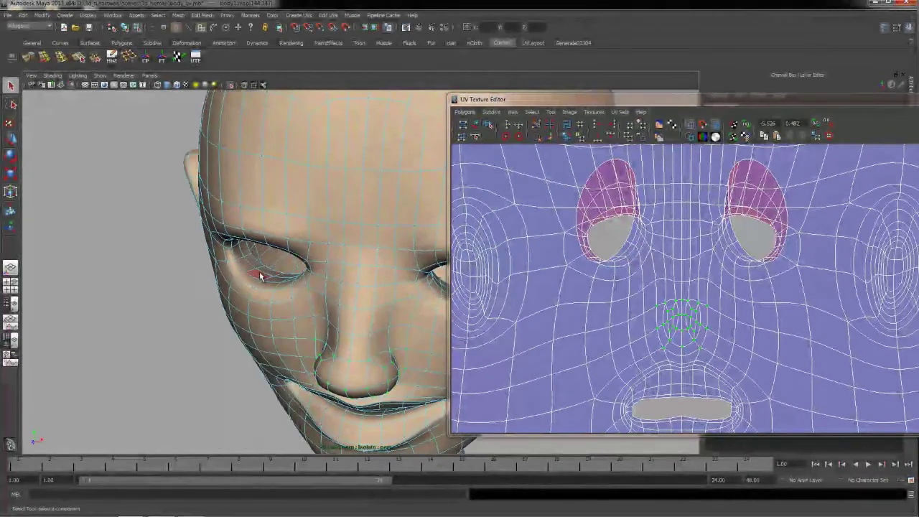
alt+drag(266, 274, 256, 252)
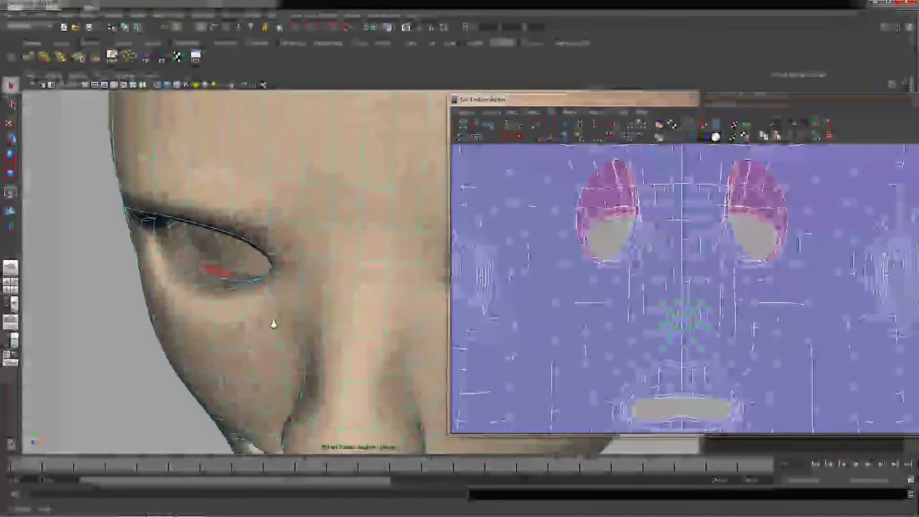
alt+right_drag(272, 322, 201, 264)
alt+drag(200, 264, 224, 272)
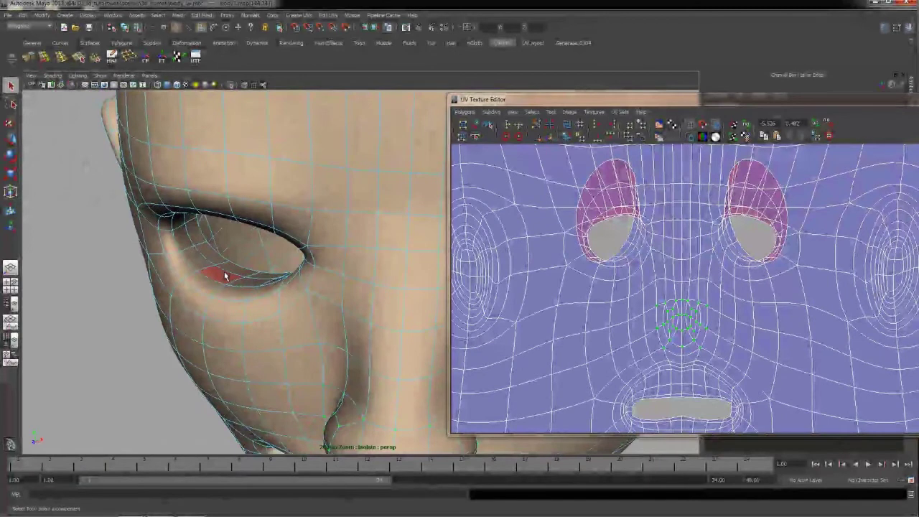
click(224, 275)
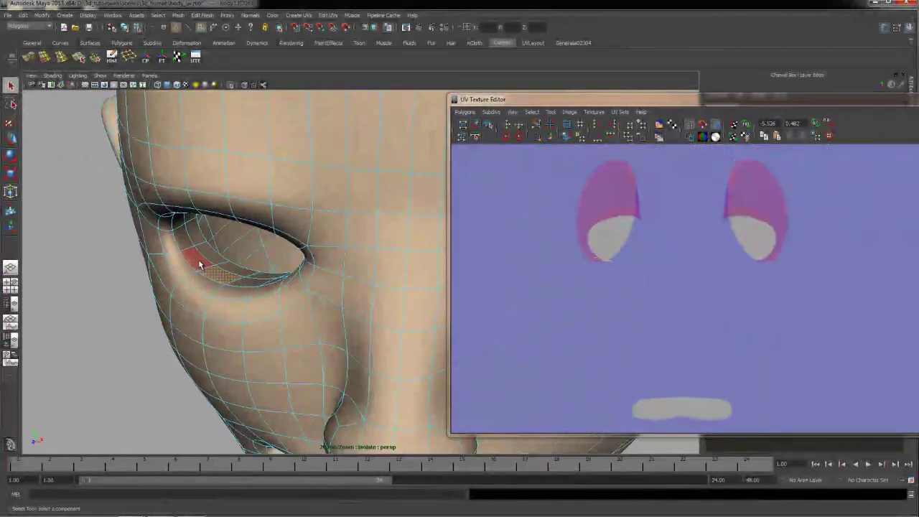
double_click(200, 264)
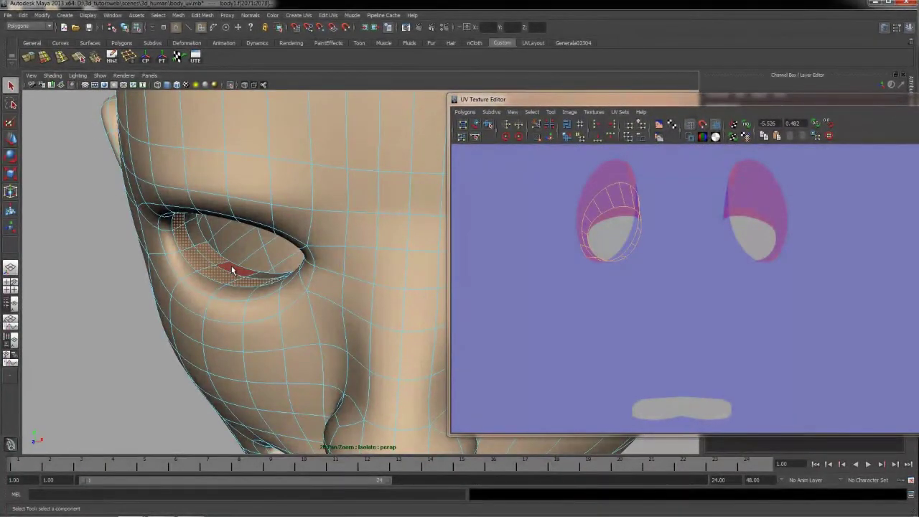
shift+double_click(232, 269)
Add the face loops lining the inside of the character's left eye socket to the selection, undoing any wrong loop picks
alt+middle_drag(297, 278, 167, 265)
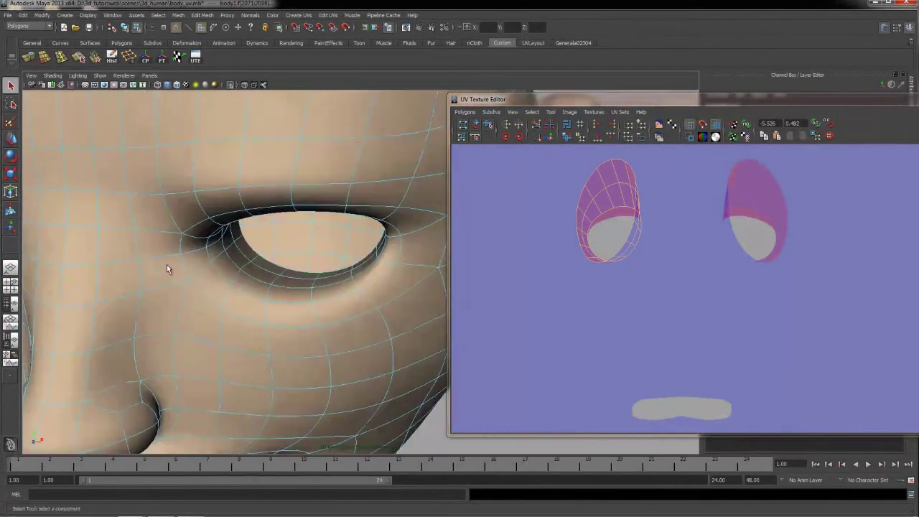
click(256, 273)
click(305, 282)
shift+double_click(323, 284)
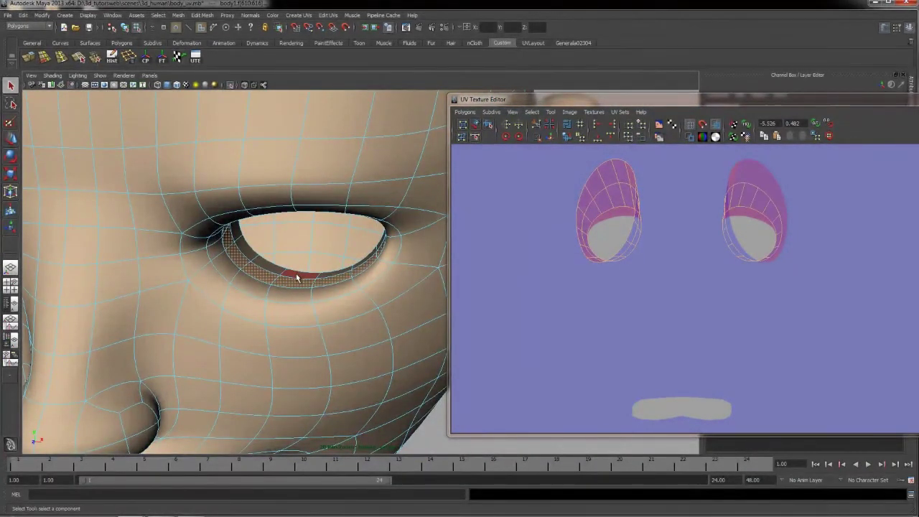
shift+double_click(271, 269)
key(ctrl+z)
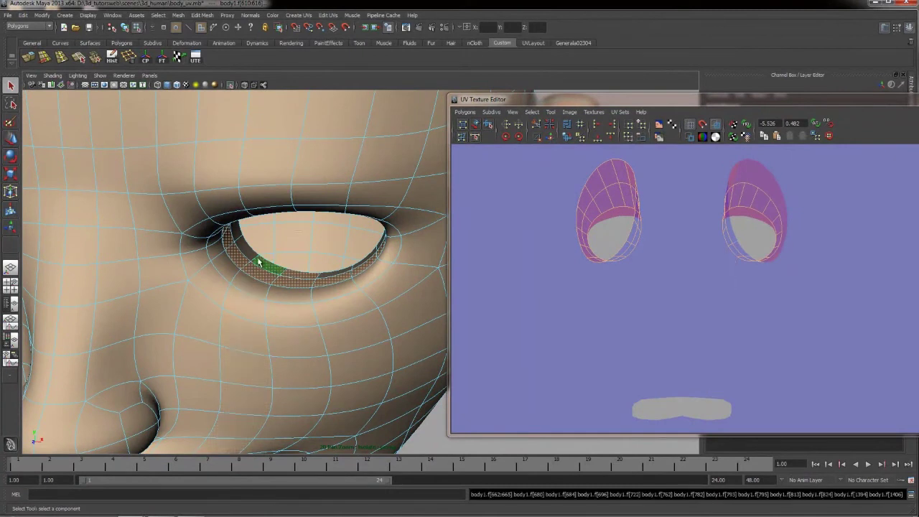
shift+double_click(247, 253)
key(ctrl+z)
mouse_move(179, 172)
alt+mouse_down()
mouse_move(203, 218)
mouse_move(151, 181)
mouse_move(165, 178)
alt+mouse_up()
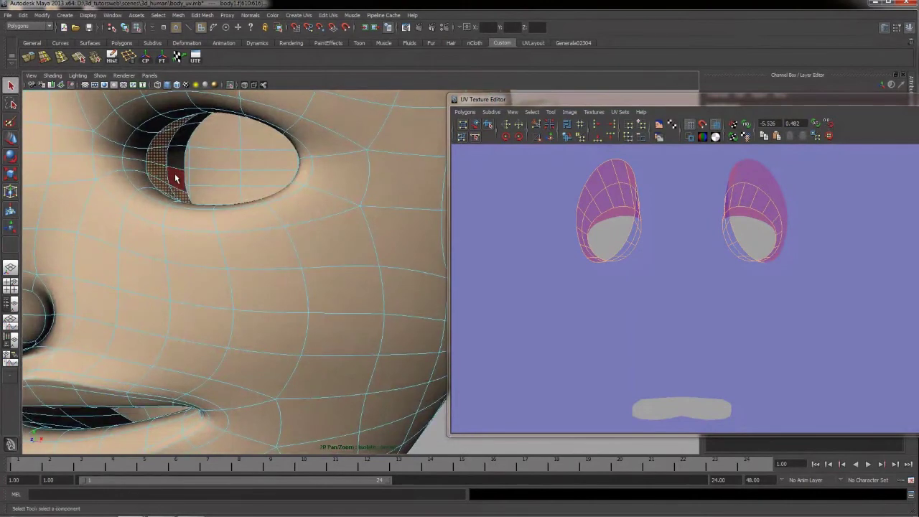
shift+double_click(201, 121)
key(ctrl+z)
alt+drag(233, 228, 360, 307)
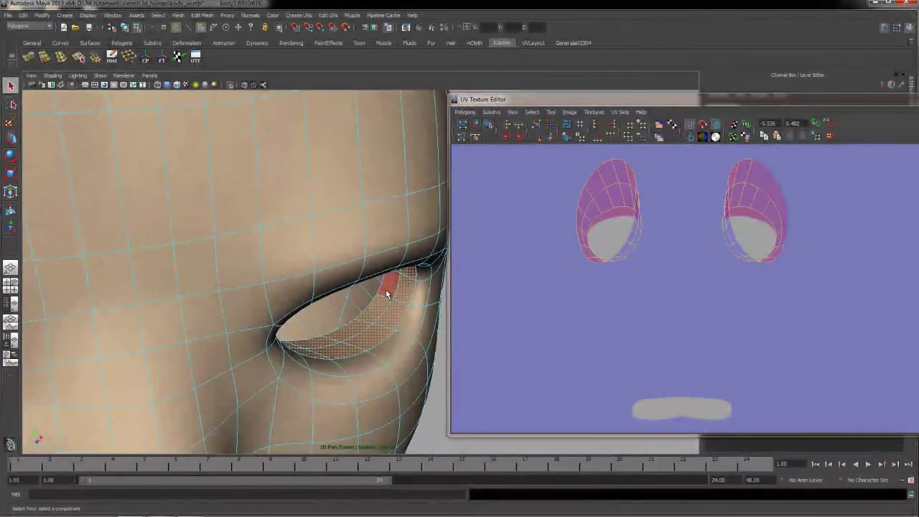
Check the selected inner faces of both eye sockets and apply Automatic Mapping to them
alt+drag(369, 237, 251, 210)
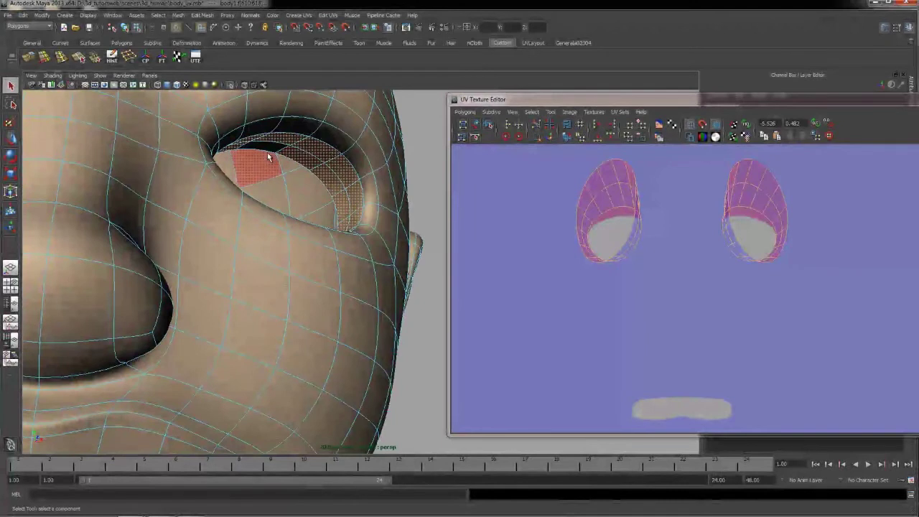
alt+right_drag(293, 304, 246, 225)
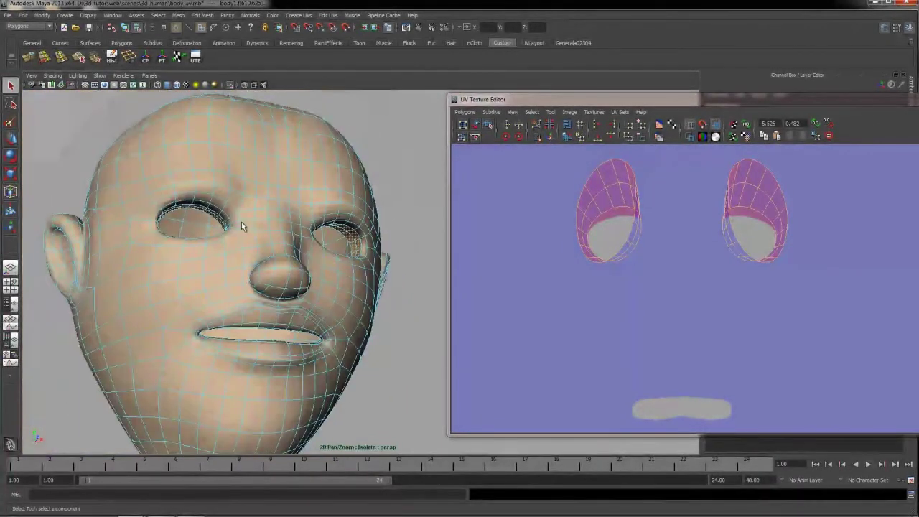
alt+drag(246, 226, 207, 248)
alt+middle_drag(205, 253, 259, 214)
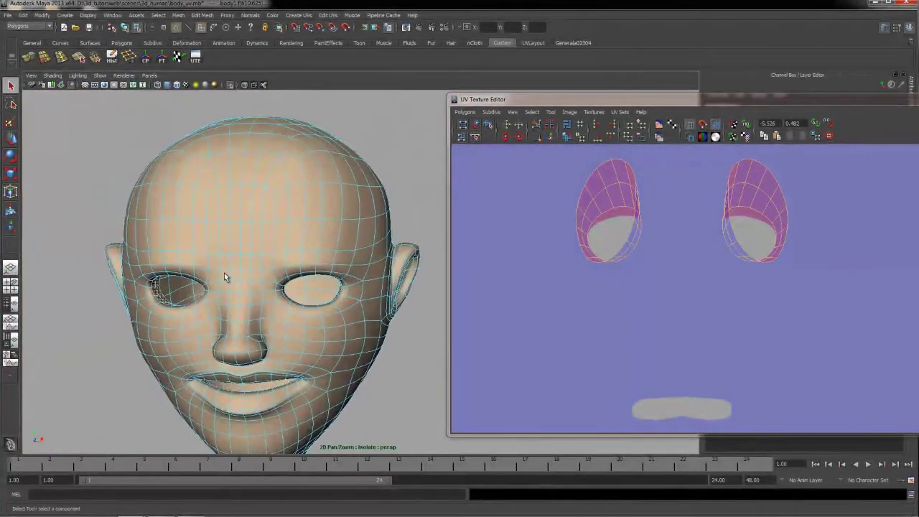
mouse_move(223, 277)
alt+mouse_down()
mouse_move(180, 273)
mouse_move(208, 271)
mouse_move(194, 269)
mouse_move(223, 293)
alt+mouse_up()
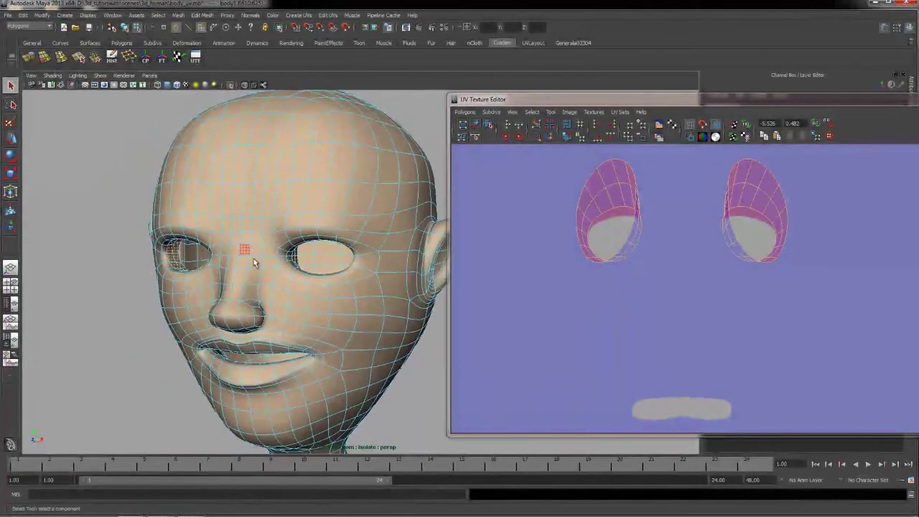
click(300, 15)
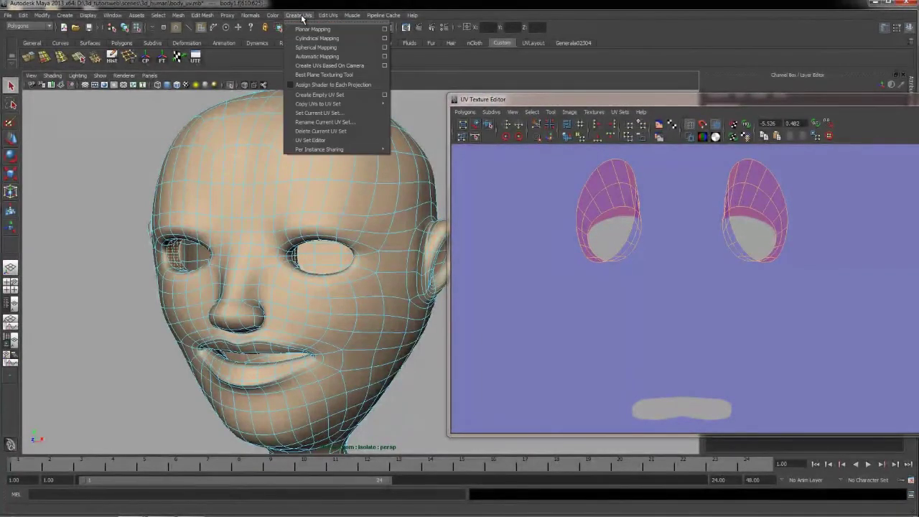
click(324, 56)
Convert the eye-socket selection to UVs and move the new shells off the body UVs, below the head shell beside the inner-mouth shell
scroll(718, 309, down, 3)
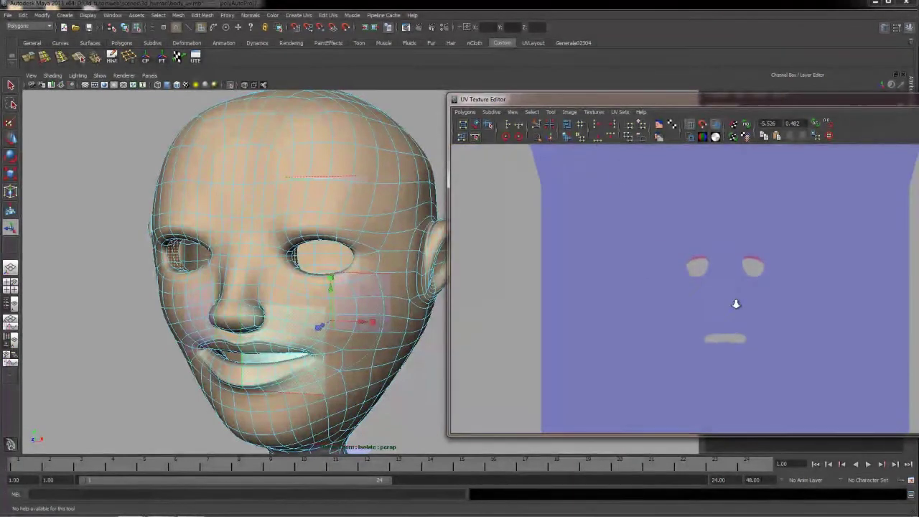
alt+right_drag(731, 296, 582, 90)
alt+right_drag(762, 286, 740, 222)
alt+middle_drag(739, 221, 434, 222)
alt+middle_drag(719, 250, 481, 251)
alt+middle_drag(780, 258, 571, 198)
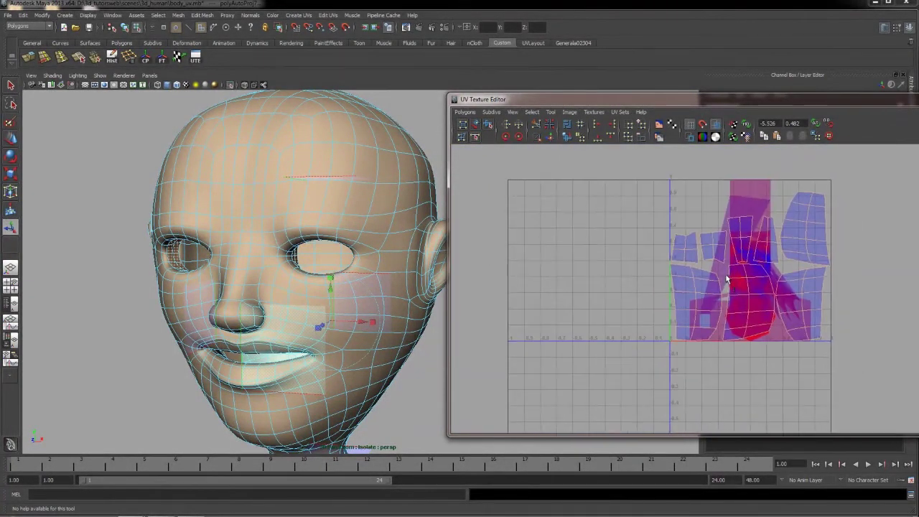
ctrl+right_drag(716, 279, 757, 280)
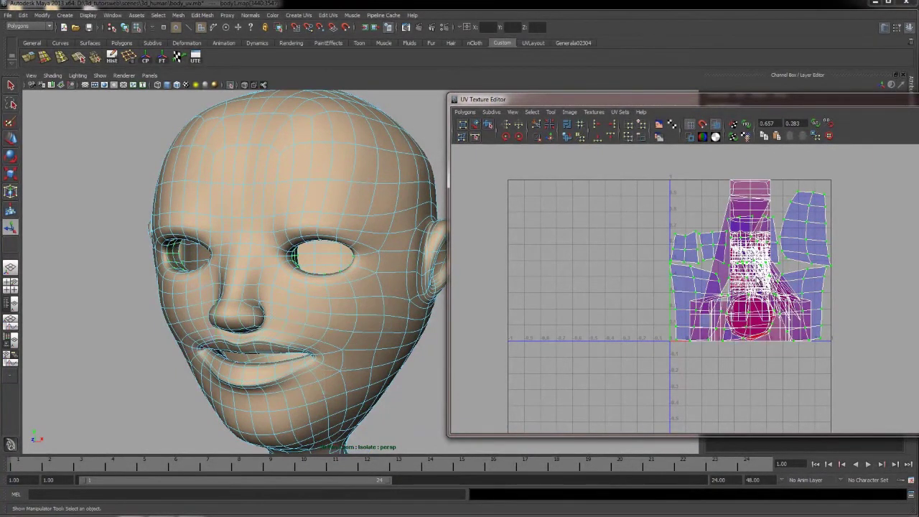
key(w)
drag(749, 266, 560, 346)
scroll(667, 368, down, 8)
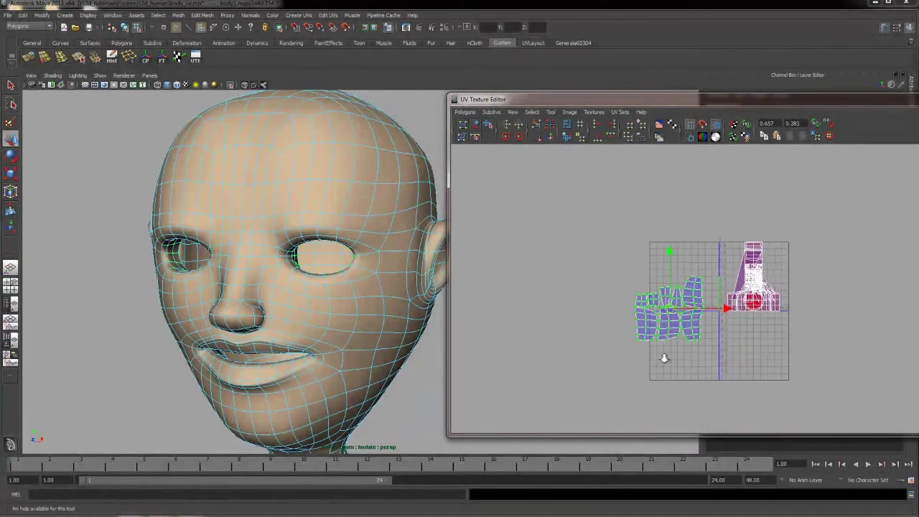
alt+middle_drag(593, 275, 549, 320)
click(608, 241)
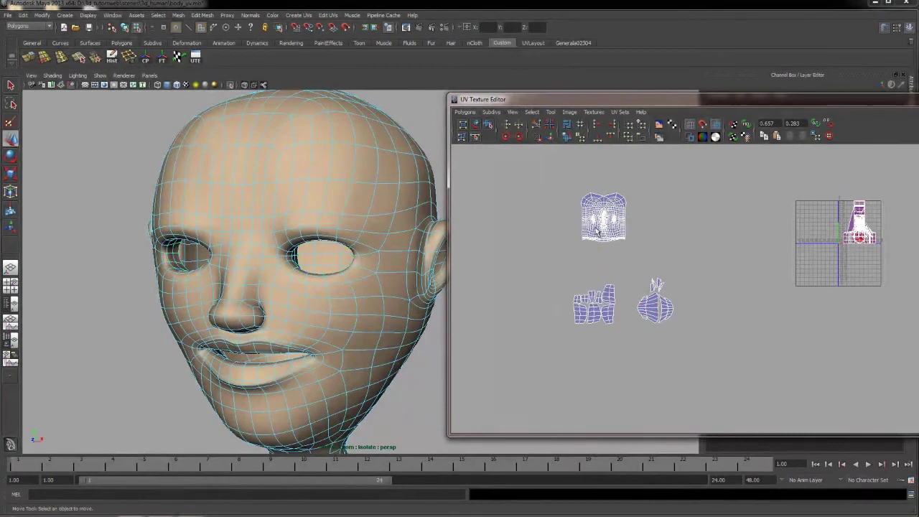
Select the overlapping UVs around both eye openings on the head shell and unfold them
alt+right_drag(605, 205, 639, 278)
alt+middle_drag(569, 203, 693, 307)
alt+right_drag(611, 225, 653, 375)
alt+right_drag(586, 256, 626, 398)
alt+middle_drag(558, 297, 738, 275)
alt+right_drag(697, 277, 757, 270)
scroll(693, 269, up, 5)
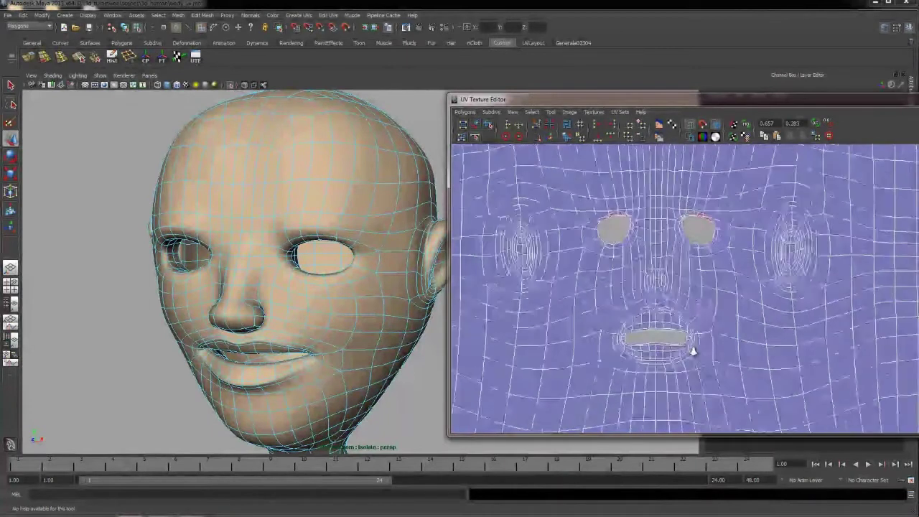
scroll(666, 197, up, 4)
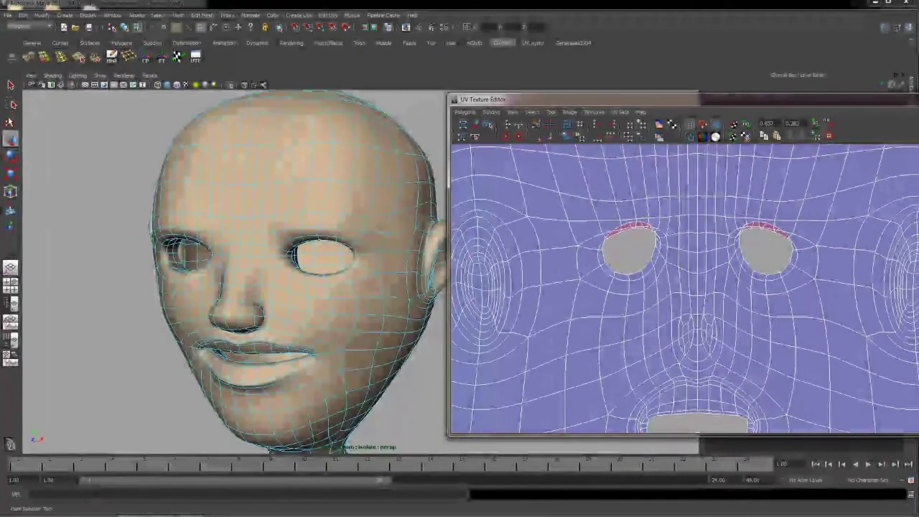
click(12, 104)
right_drag(583, 223, 612, 225)
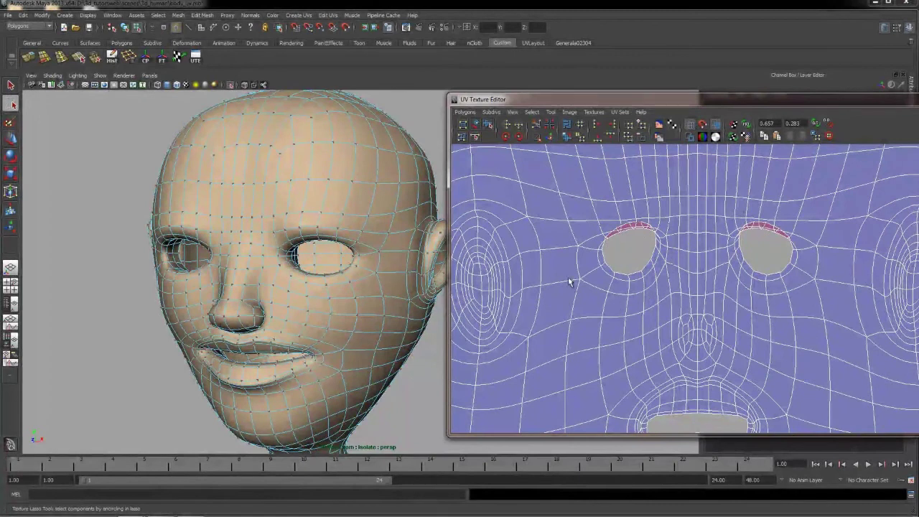
drag(602, 224, 608, 207)
scroll(626, 239, up, 2)
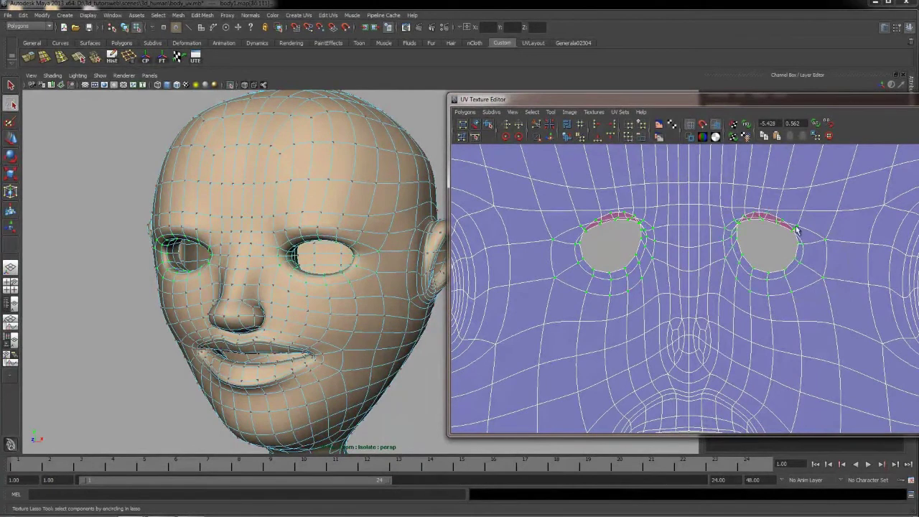
click(566, 137)
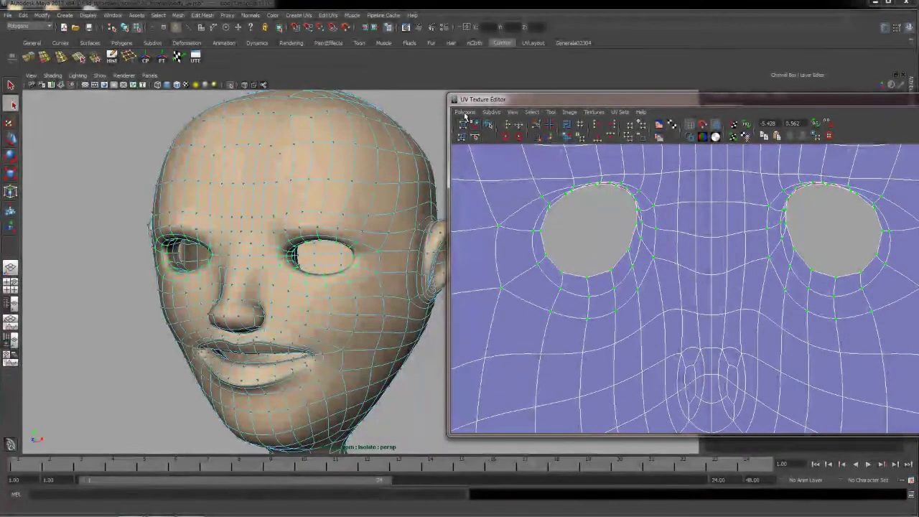
Relax the selected UVs around both eye openings with Pin UVs enabled and set to Pin unselected UVs
click(464, 113)
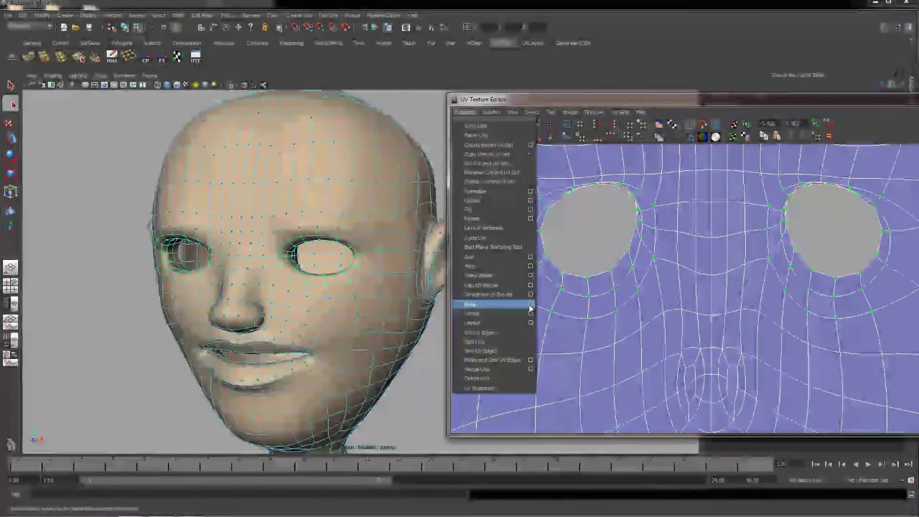
click(530, 309)
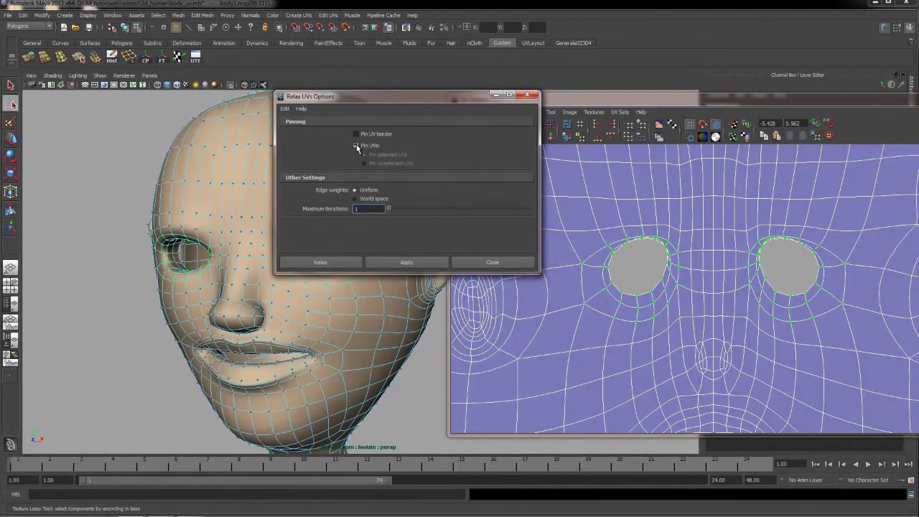
click(355, 146)
click(364, 164)
click(420, 264)
click(420, 262)
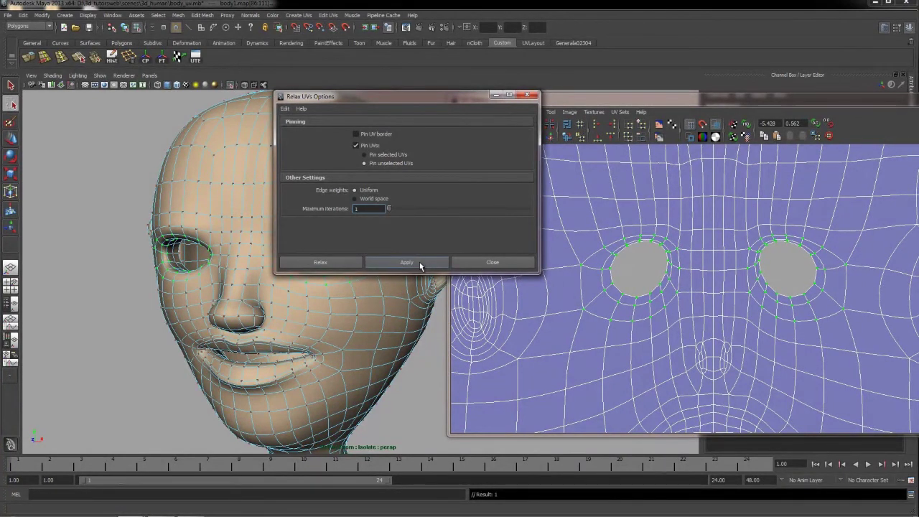
Relax the rest of the head shell with Pin selected UVs, and set the pinning option to Pin unselected UVs
click(381, 155)
scroll(633, 312, down, 6)
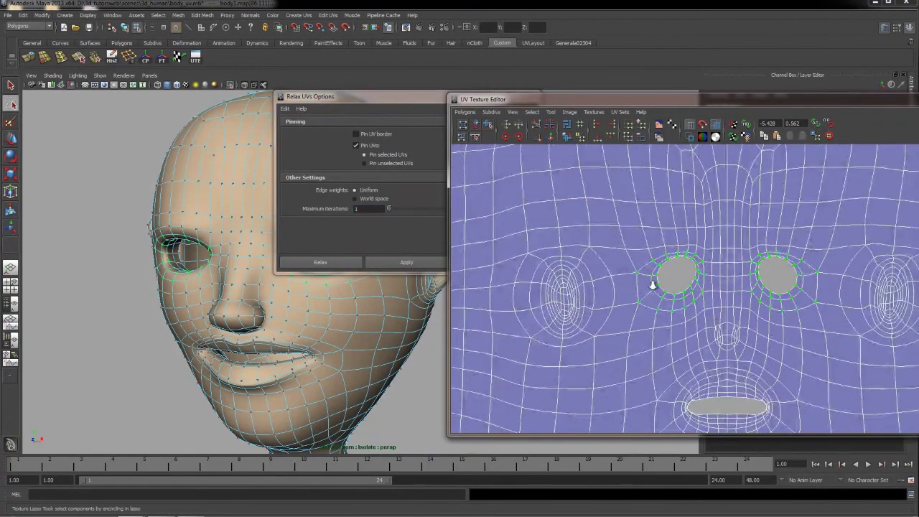
scroll(732, 313, down, 3)
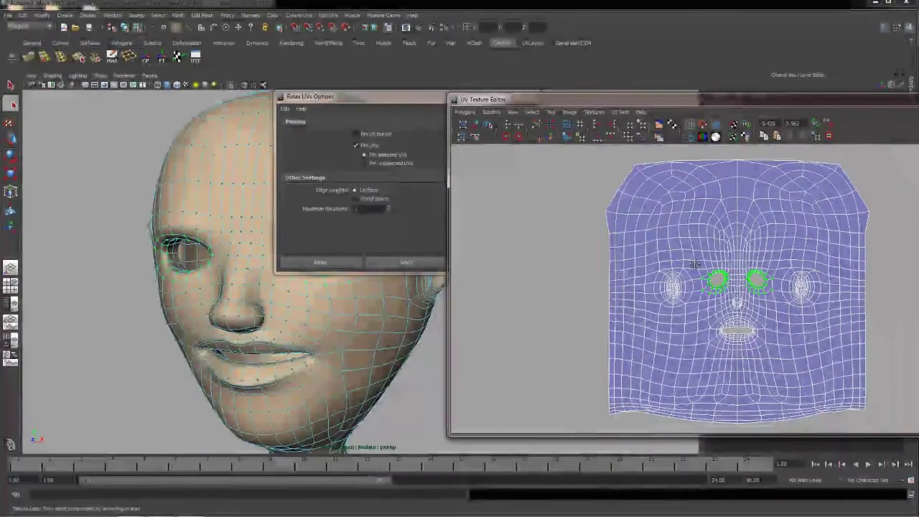
click(429, 265)
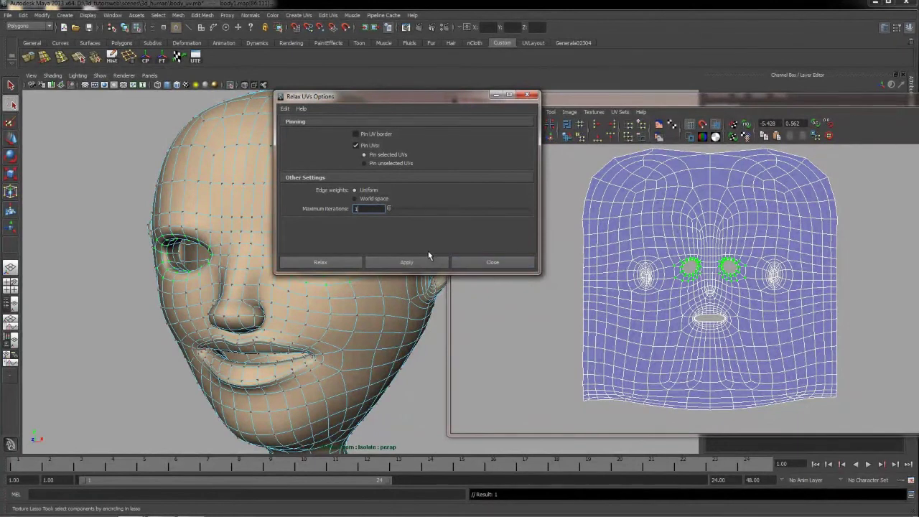
click(381, 164)
click(496, 262)
Deselect the eye UVs and examine the relaxed head shell, including its compressed neck rows
alt+middle_drag(780, 247, 722, 242)
right_click(722, 240)
right_drag(722, 240, 762, 241)
click(801, 287)
alt+right_drag(801, 287, 754, 295)
alt+middle_drag(778, 261, 738, 257)
alt+right_drag(745, 313, 733, 287)
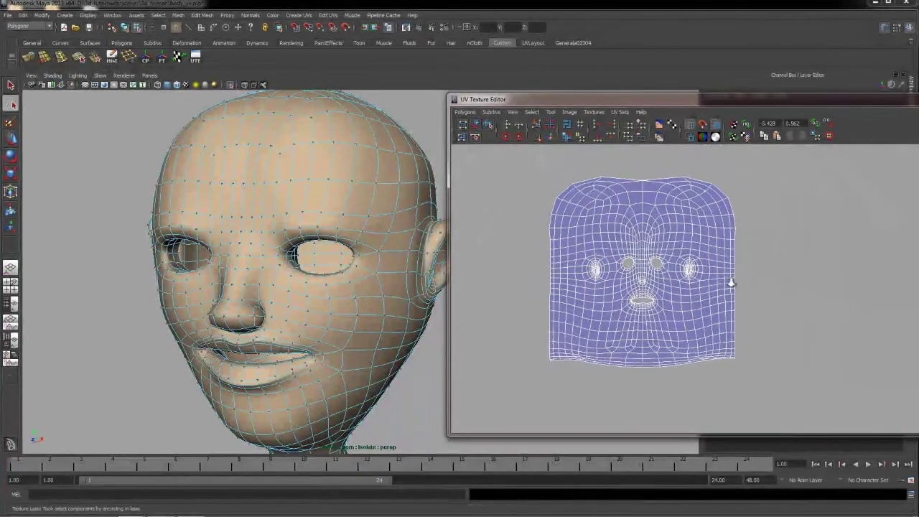
right_click(689, 226)
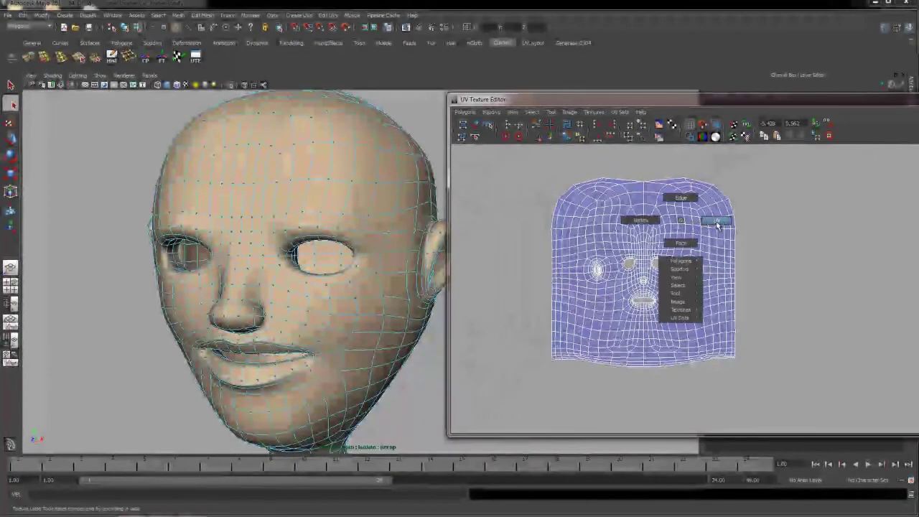
click(715, 224)
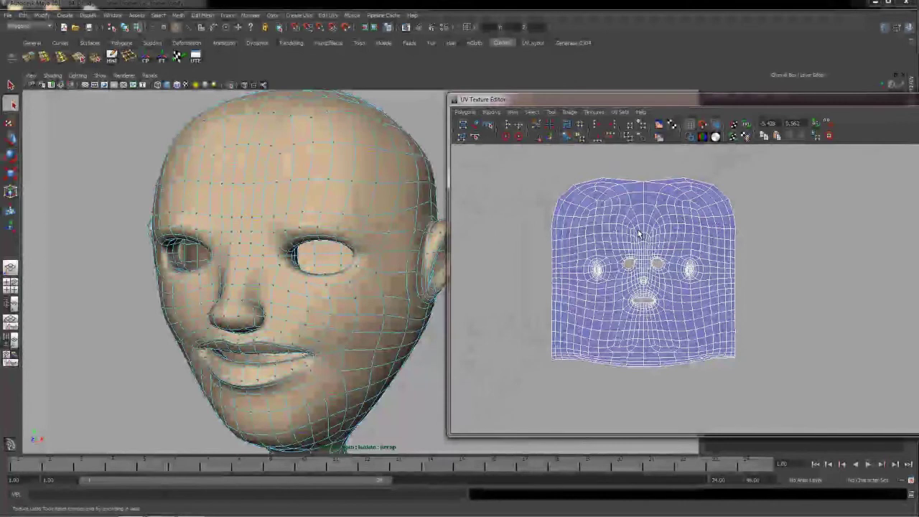
alt+right_drag(688, 324, 633, 217)
alt+middle_drag(669, 295, 644, 240)
alt+right_drag(644, 240, 712, 334)
alt+middle_drag(713, 327, 704, 290)
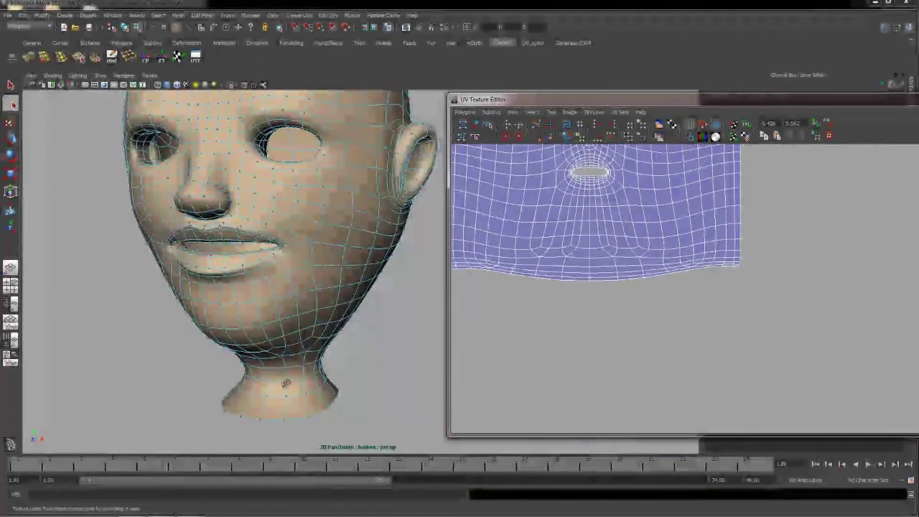
Select the compressed neck UVs along the lower edge of the head shell and unfold them with unselected UVs pinned
alt+middle_drag(574, 259, 616, 289)
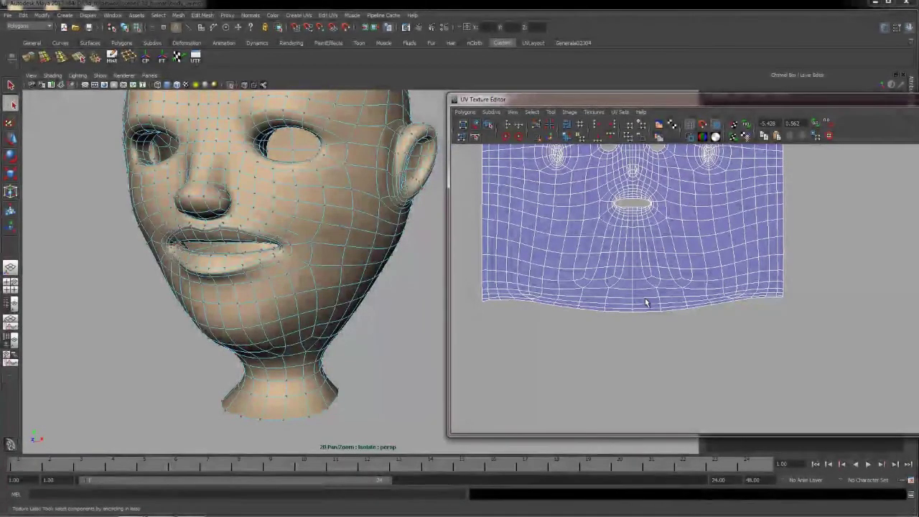
right_click(647, 301)
right_drag(646, 301, 682, 303)
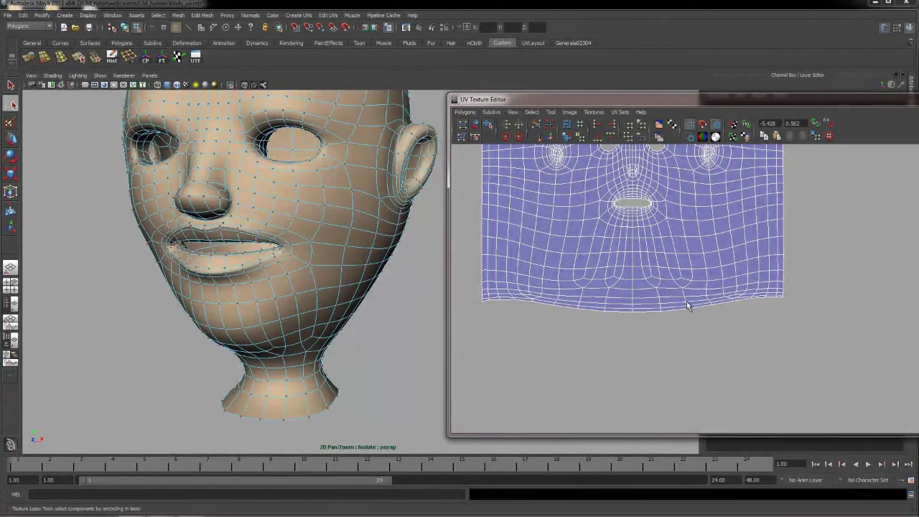
drag(501, 309, 467, 302)
right_drag(581, 242, 787, 353)
drag(761, 355, 512, 304)
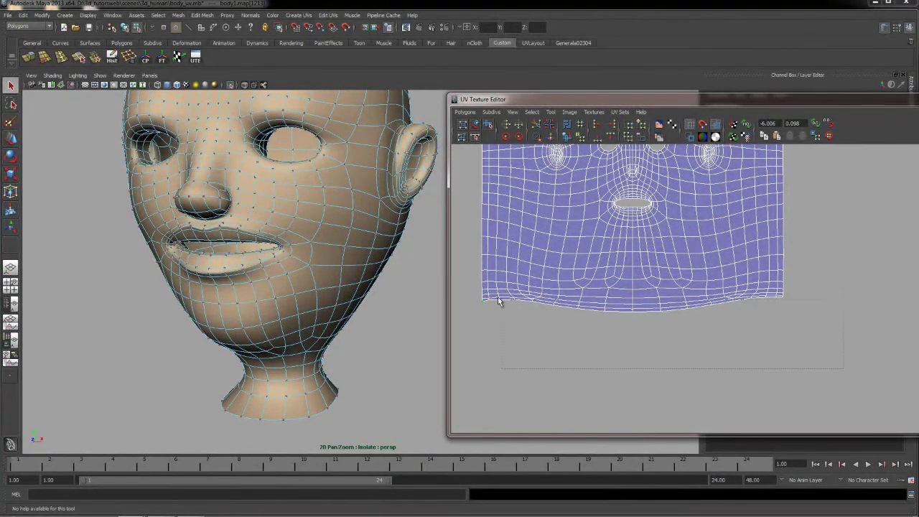
drag(456, 288, 456, 286)
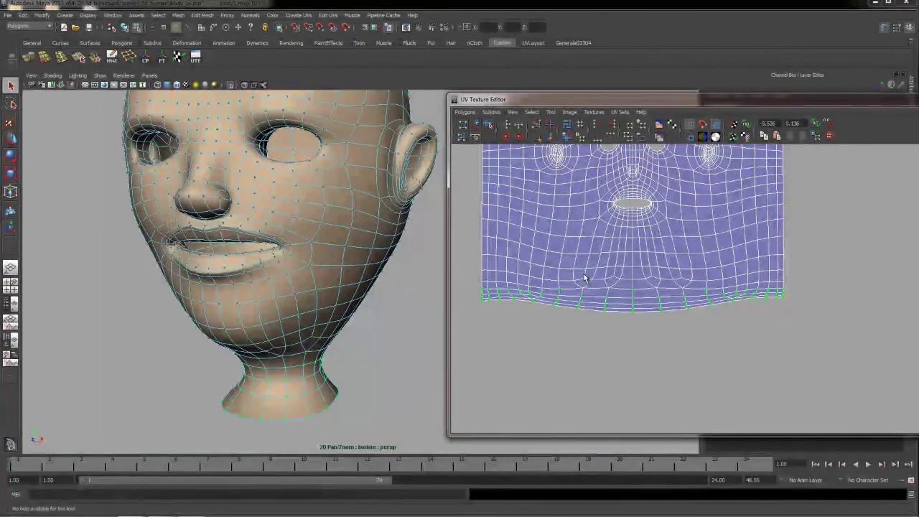
alt+right_drag(584, 276, 562, 300)
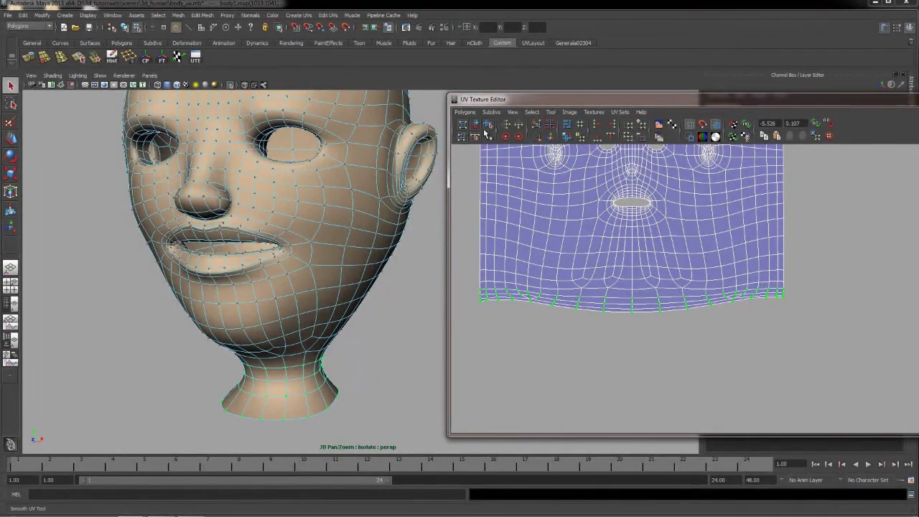
click(472, 114)
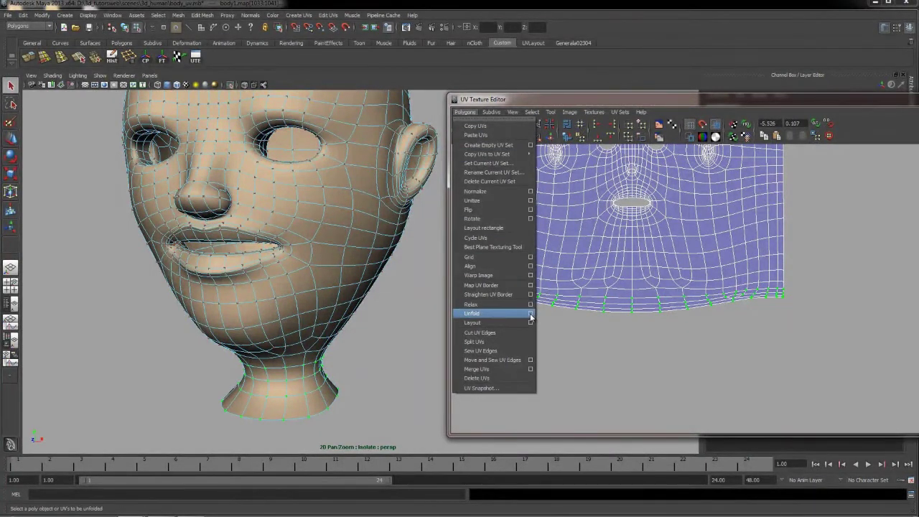
click(530, 314)
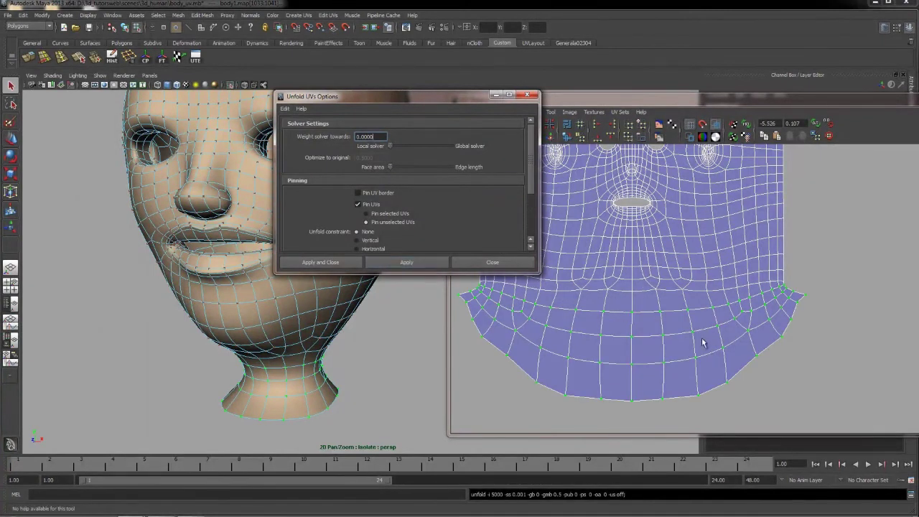
click(527, 94)
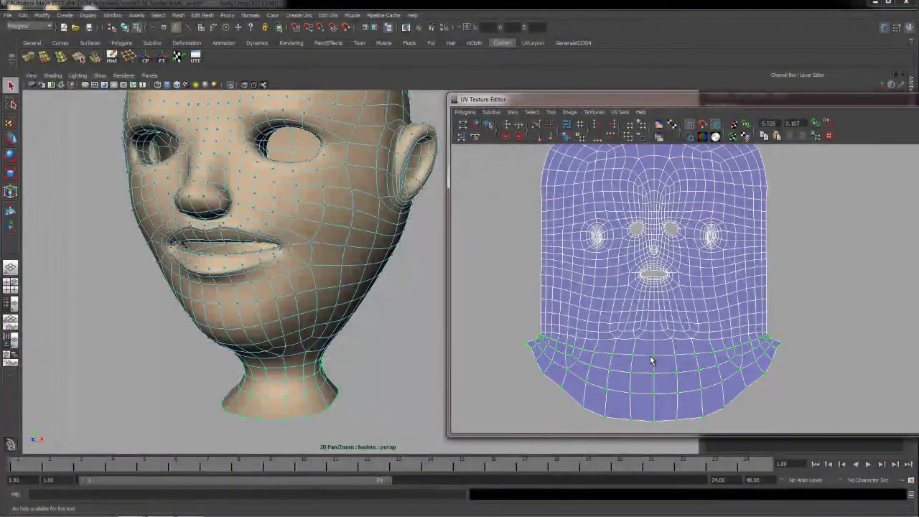
Select all UVs of the head shell and scale them down slightly in the vertical direction
alt+right_drag(650, 357, 626, 305)
alt+middle_drag(625, 304, 599, 325)
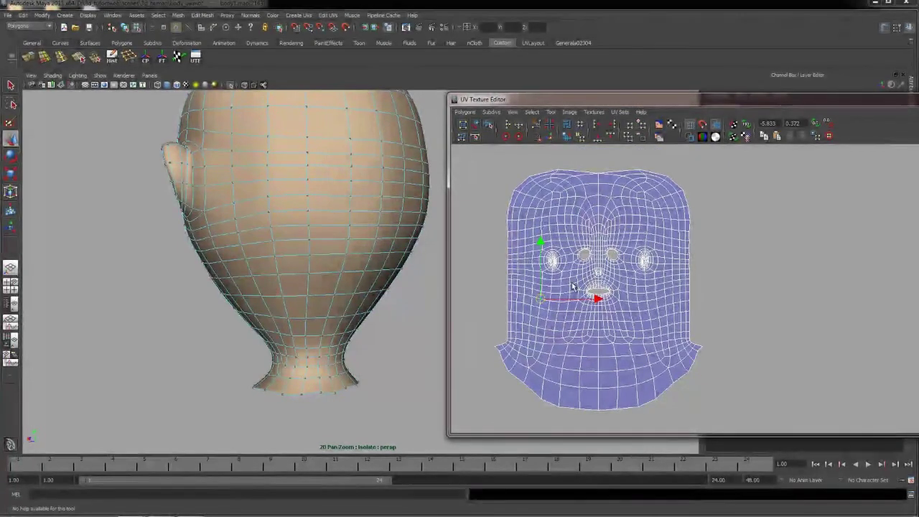
key(r)
drag(542, 246, 543, 247)
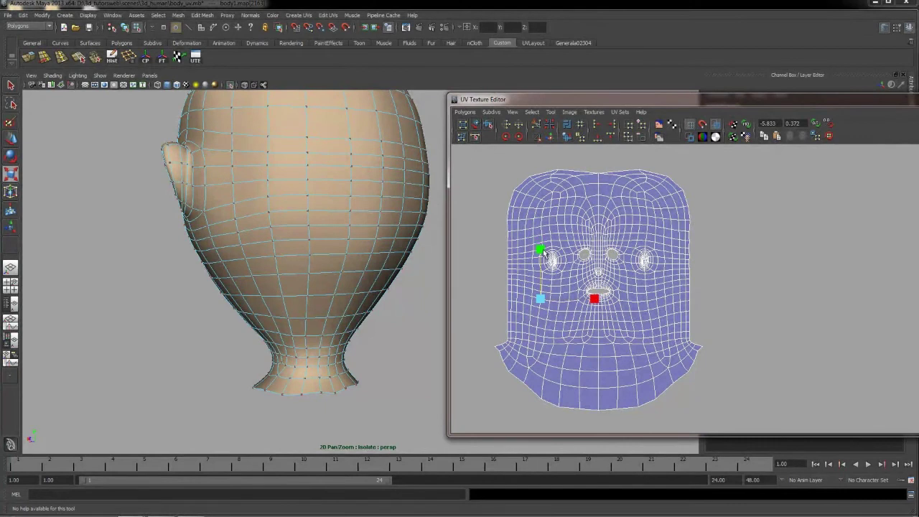
right_drag(581, 237, 601, 239)
drag(483, 153, 780, 439)
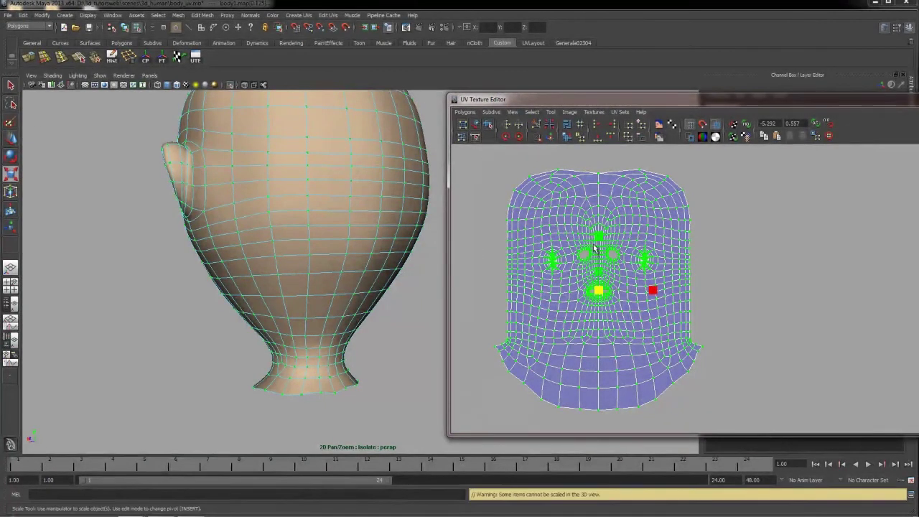
drag(596, 237, 598, 240)
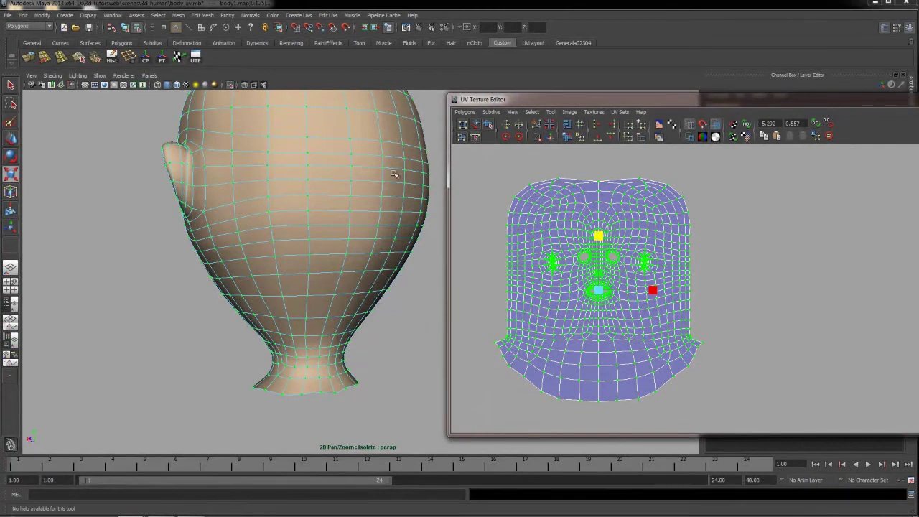
click(11, 85)
click(749, 274)
Move and sew the matching small piece onto the upper edge of the leftmost large eye-socket shell
alt+right_drag(750, 287, 630, 251)
alt+middle_drag(793, 382, 742, 332)
alt+right_drag(589, 321, 609, 367)
alt+middle_drag(609, 367, 716, 344)
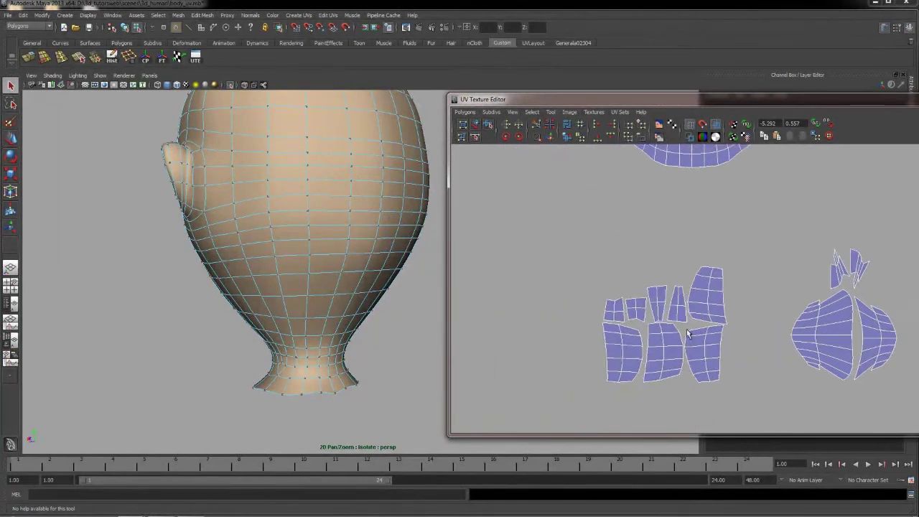
alt+right_drag(651, 337, 678, 397)
alt+middle_drag(678, 395, 733, 339)
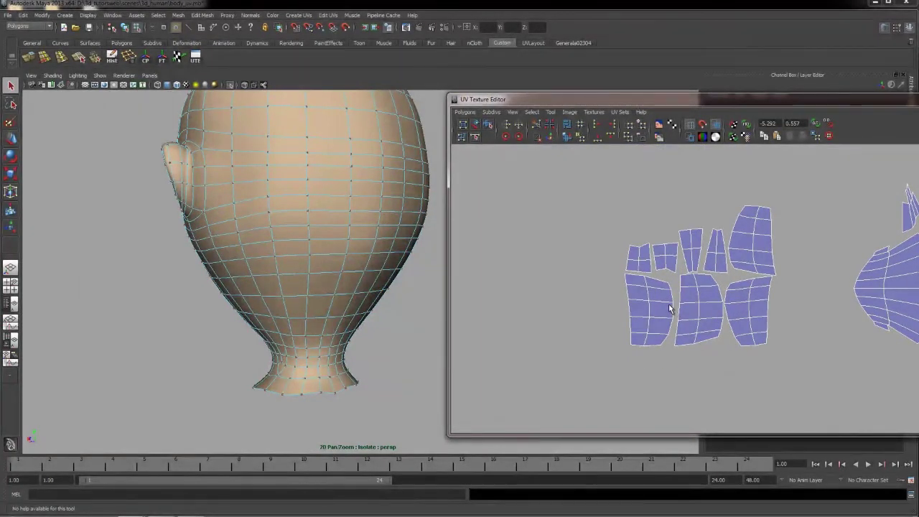
right_drag(669, 309, 659, 283)
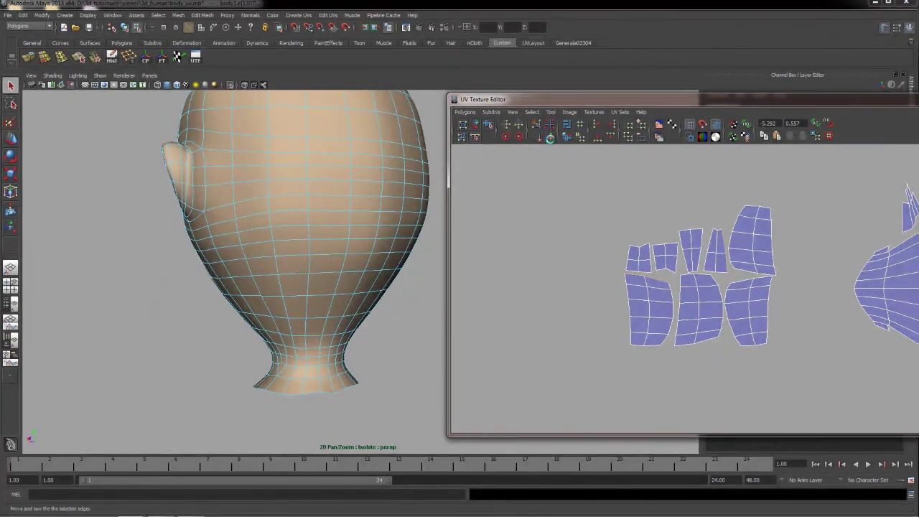
click(550, 137)
Move and sew the remaining small and large pieces of the same eye socket onto the lower and upper ends of the joined shell
right_drag(658, 325, 655, 303)
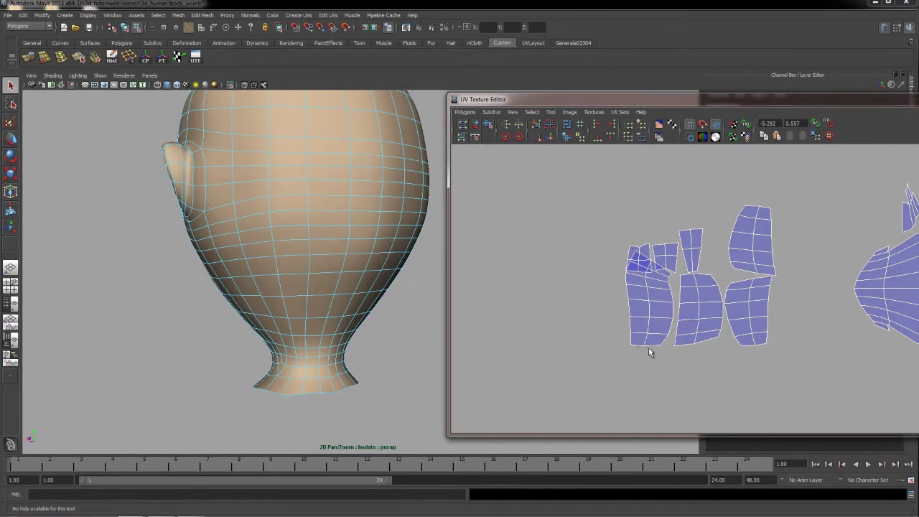
drag(639, 341, 652, 351)
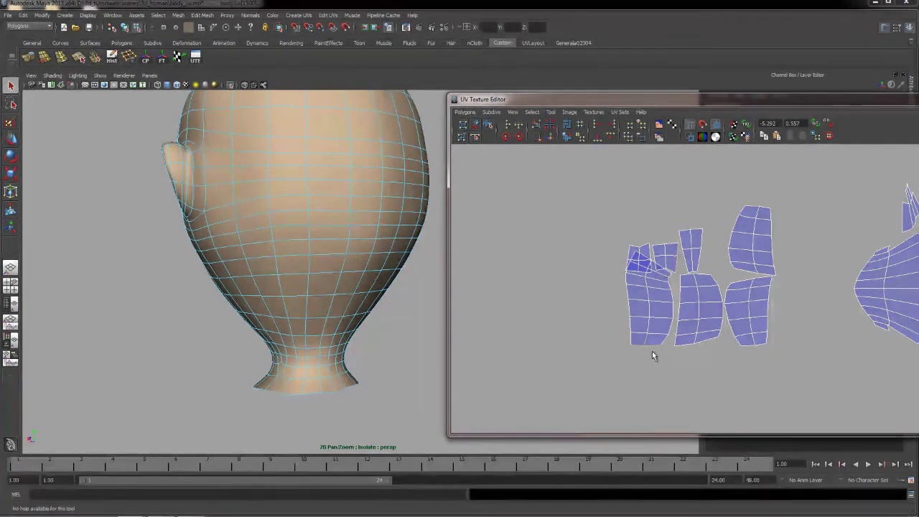
click(549, 139)
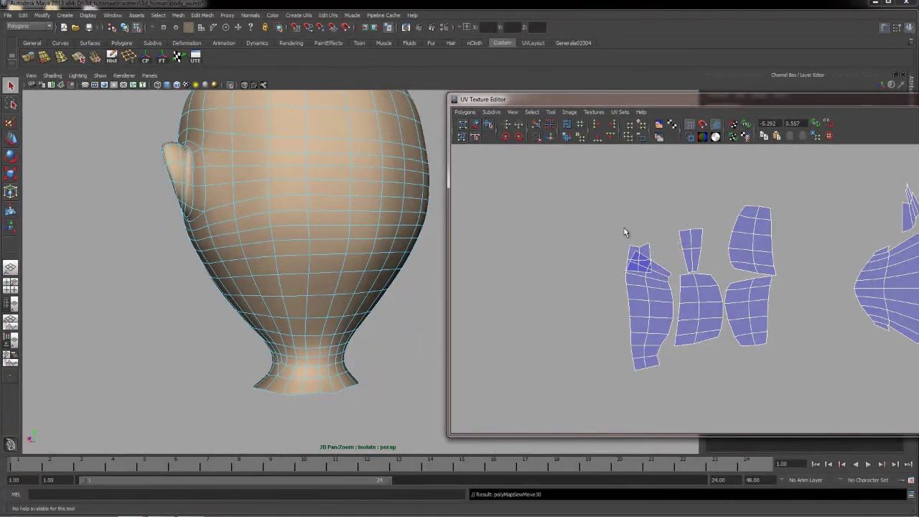
click(656, 270)
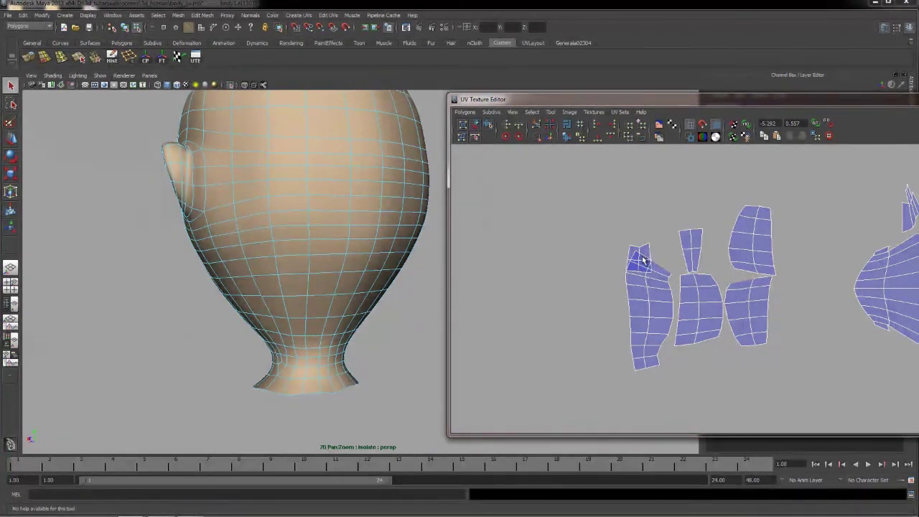
click(549, 137)
Select the whole joined eye-socket shell and move it clear of the remaining socket pieces, to their upper left in UV space
right_drag(655, 288, 668, 305)
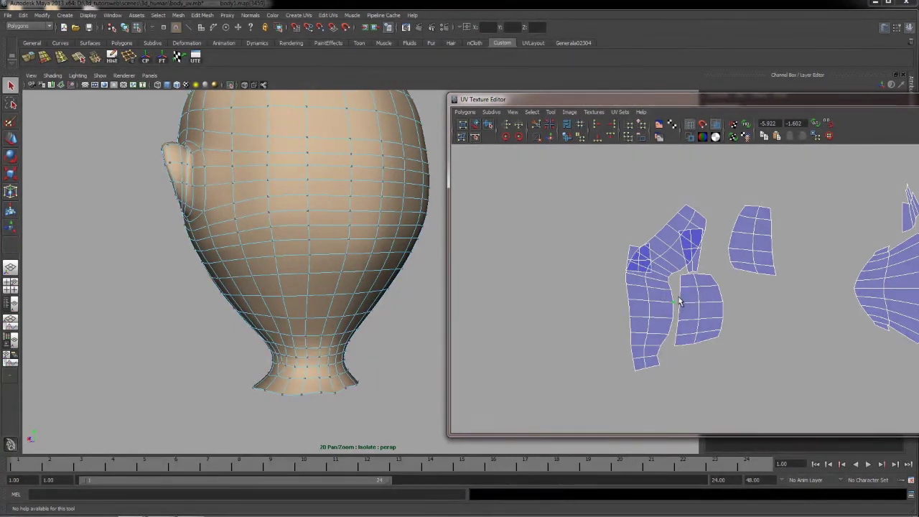
ctrl+right_click(668, 303)
ctrl+right_drag(668, 302, 700, 289)
key(w)
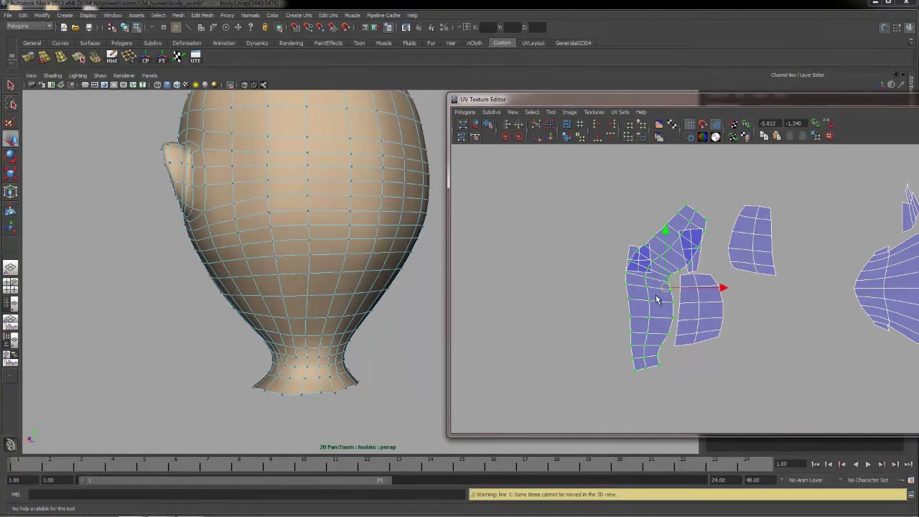
drag(666, 290, 512, 238)
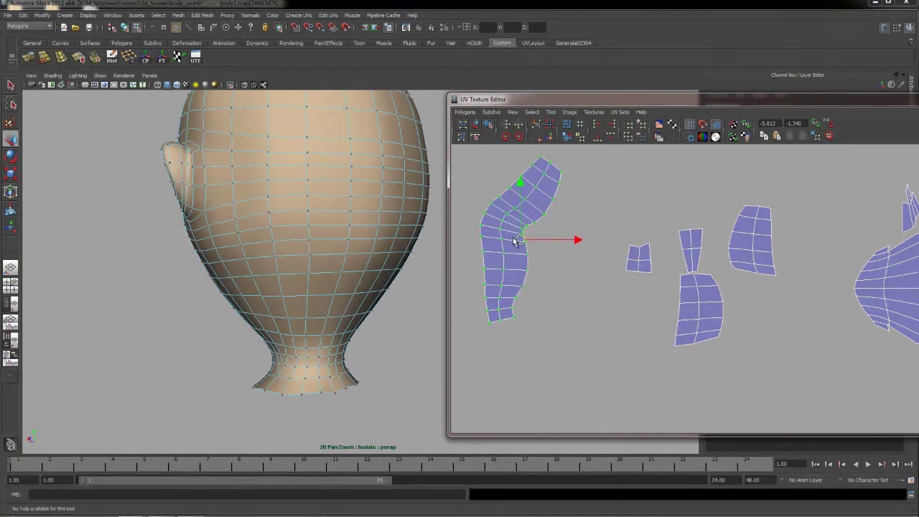
Move and sew the matching small piece onto the lower edge of the other eye socket's large shell
right_click(699, 290)
right_drag(703, 290, 693, 279)
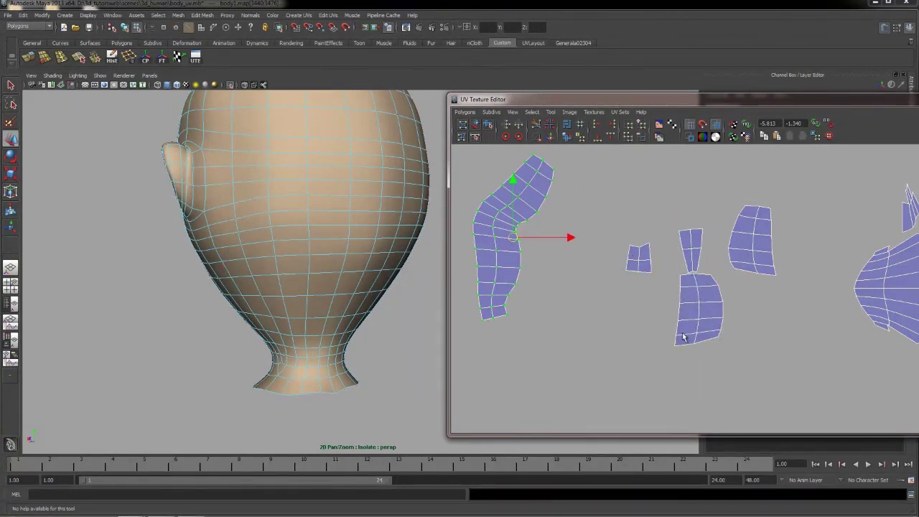
click(701, 345)
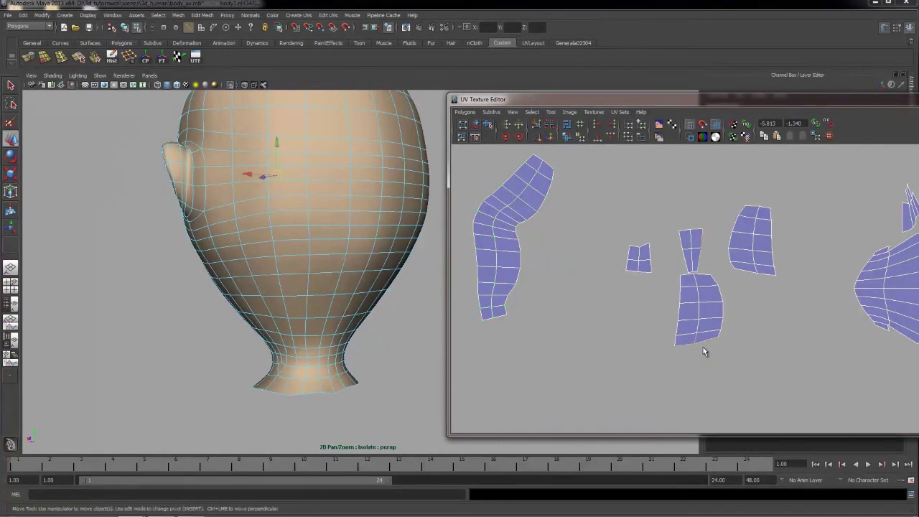
click(550, 137)
key(F8)
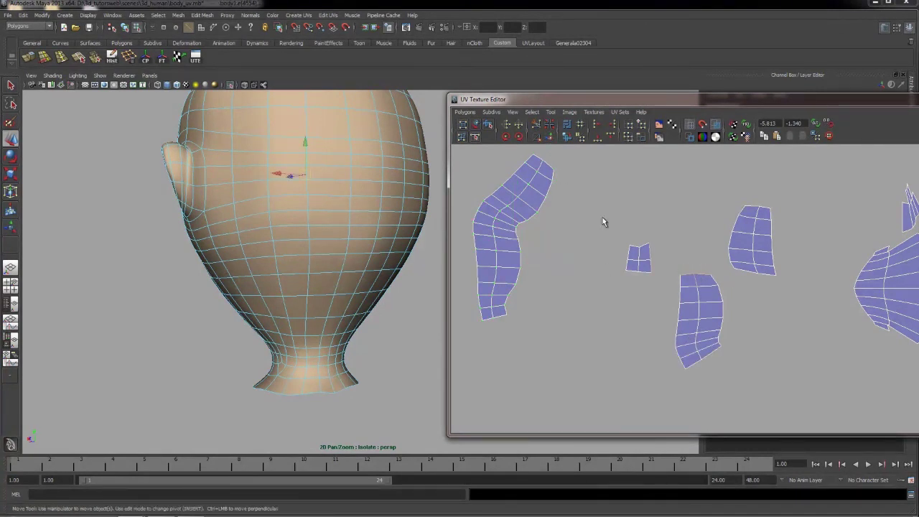
Move and sew the small piece onto the upper edge and the remaining large piece onto the lower edge of the second eye-socket shell
drag(661, 246, 623, 272)
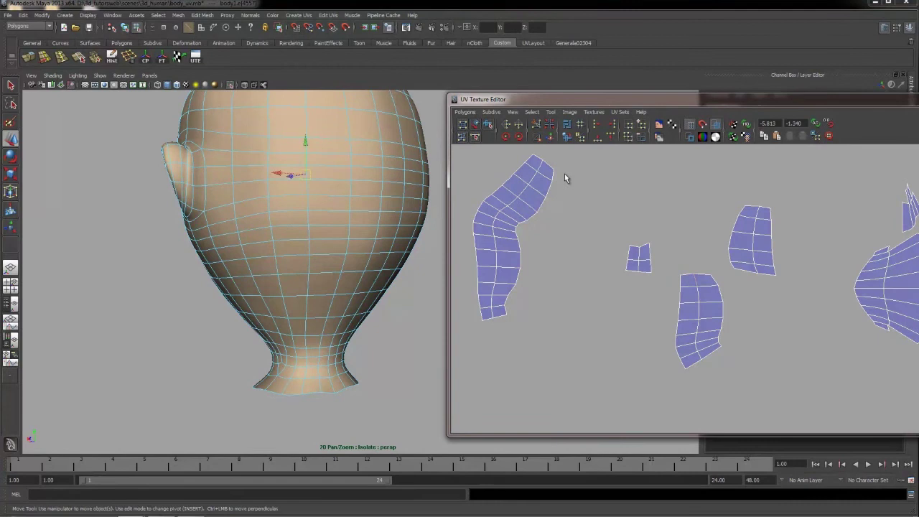
click(550, 136)
right_drag(707, 289, 708, 264)
click(695, 275)
click(550, 136)
right_drag(700, 253, 697, 226)
alt+middle_drag(711, 318, 695, 304)
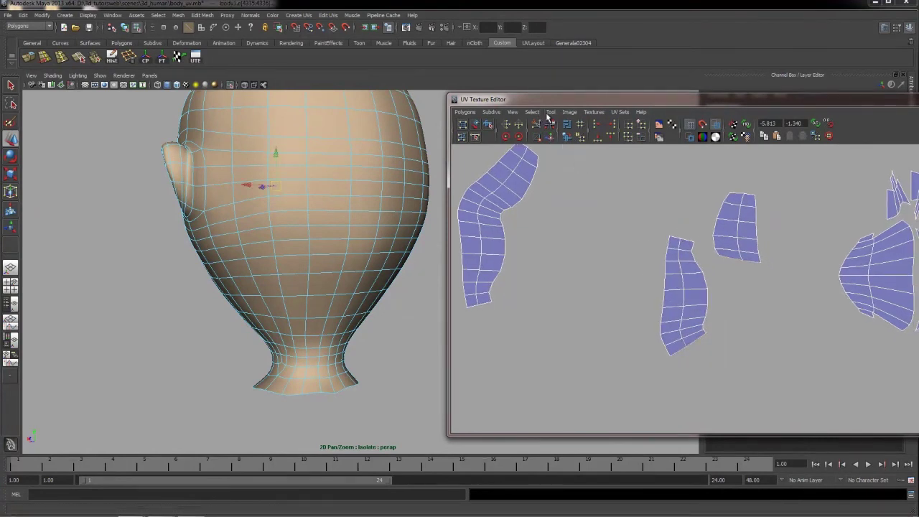
click(549, 136)
Move the second joined eye-socket shell beside the first one and rotate it slightly clockwise until it stands upright
scroll(688, 287, down, 2)
right_drag(706, 287, 739, 288)
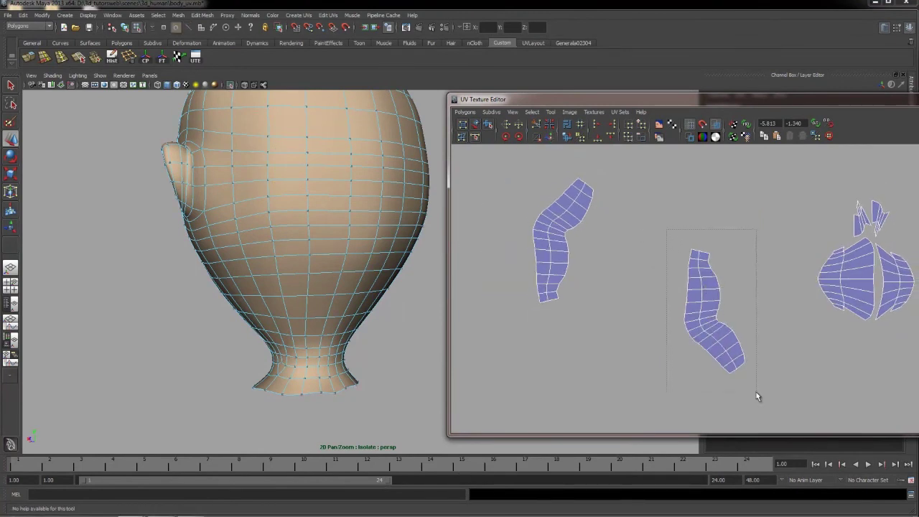
drag(755, 391, 754, 390)
key(w)
drag(713, 314, 625, 249)
key(r)
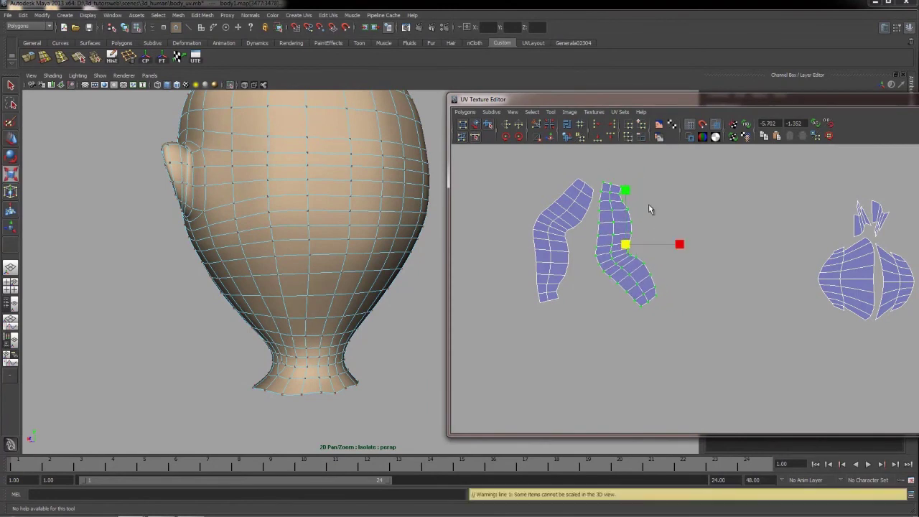
key(e)
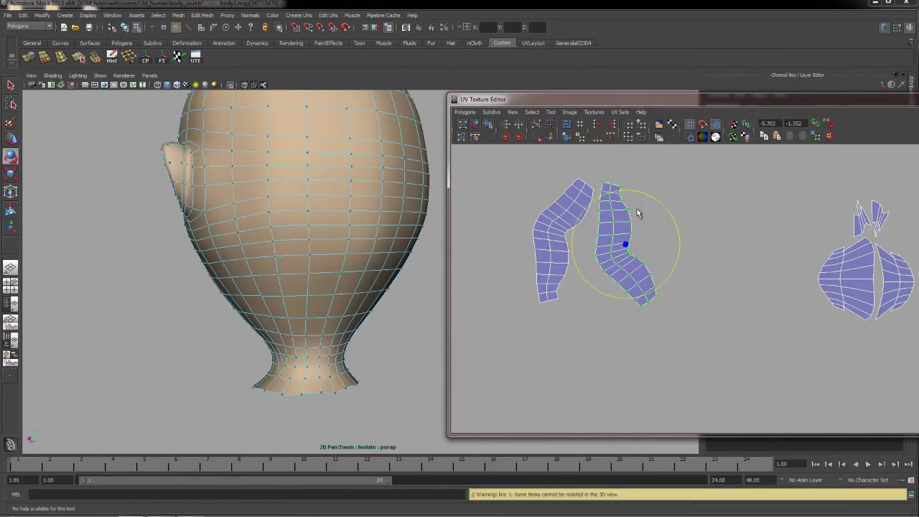
drag(651, 198, 659, 213)
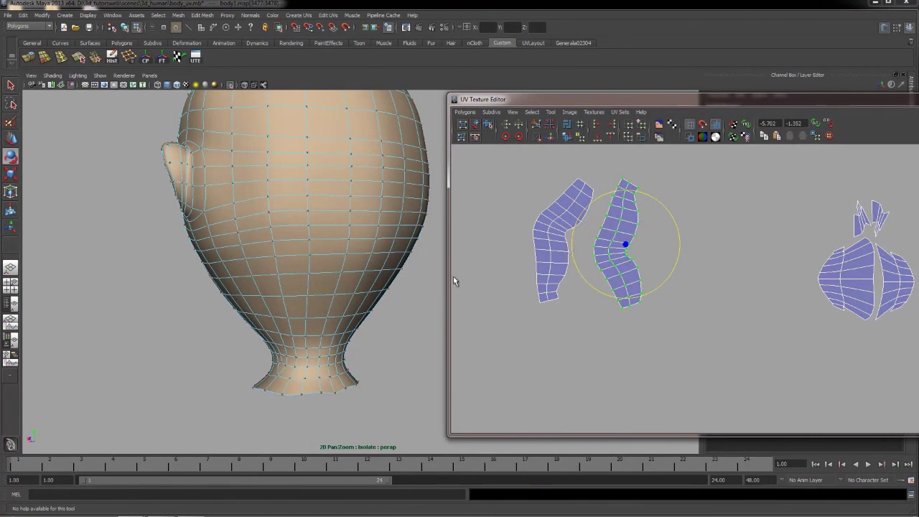
Rotate the upright eye-socket shell a quarter turn clockwise and move it to the far side of the other eye-socket shell
alt+drag(247, 279, 394, 287)
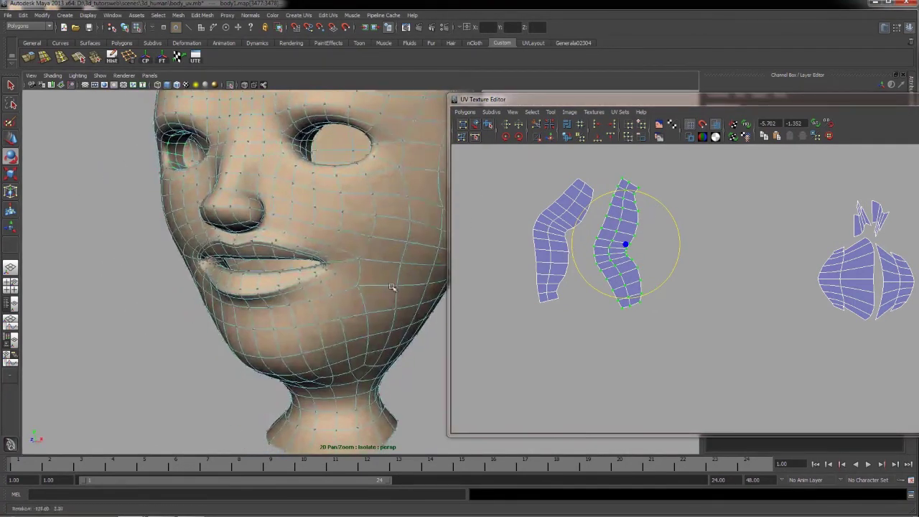
alt+drag(286, 248, 305, 262)
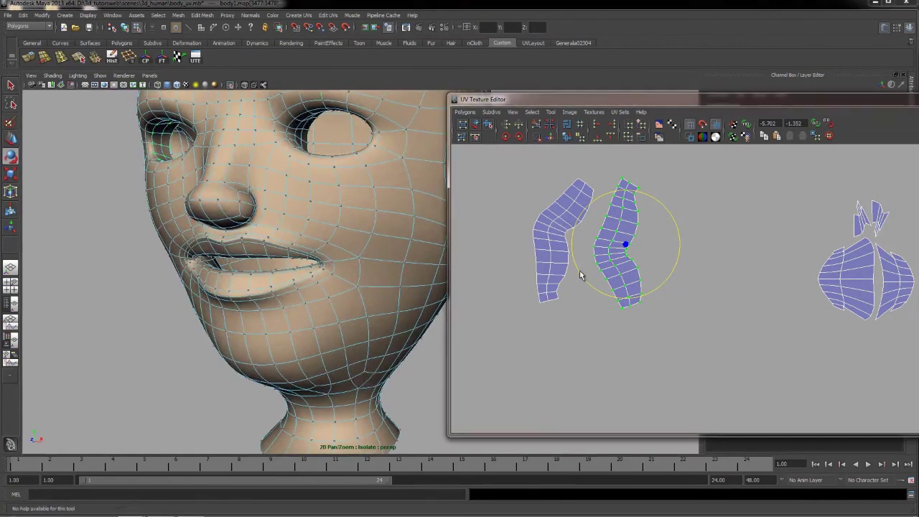
alt+middle_drag(586, 262, 586, 284)
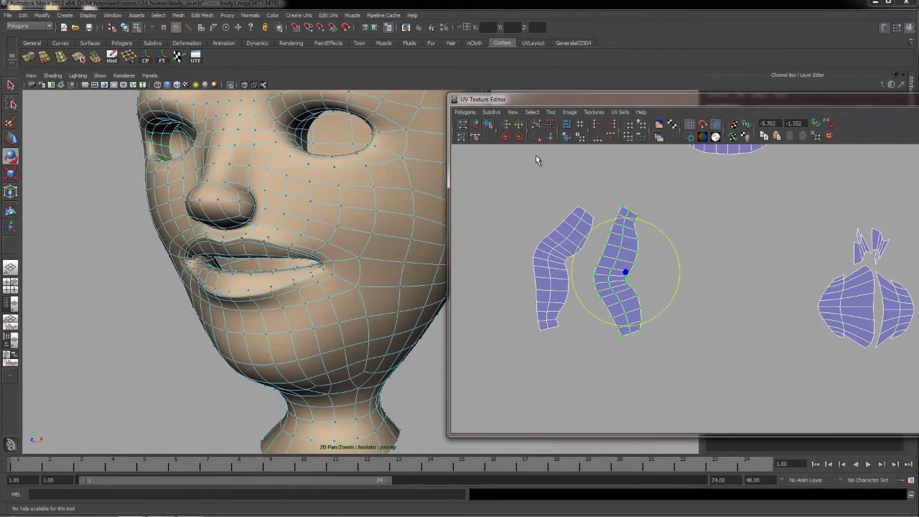
click(519, 137)
click(519, 136)
alt+middle_drag(652, 343, 694, 357)
key(w)
drag(645, 285, 473, 239)
Select the other eye-socket shell, rotate it a quarter turn clockwise and move it next to the first horizontal shell
right_drag(592, 289, 663, 203)
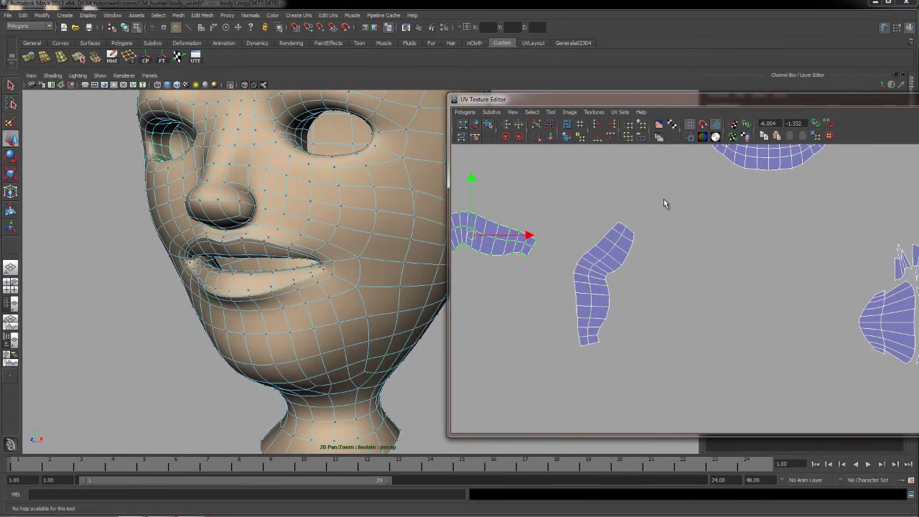
drag(655, 206, 565, 367)
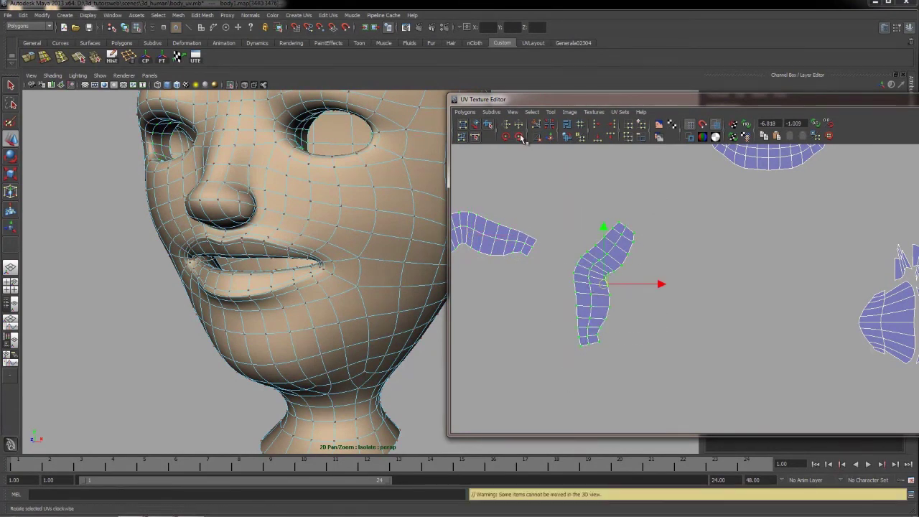
click(520, 137)
click(519, 137)
drag(623, 287, 600, 251)
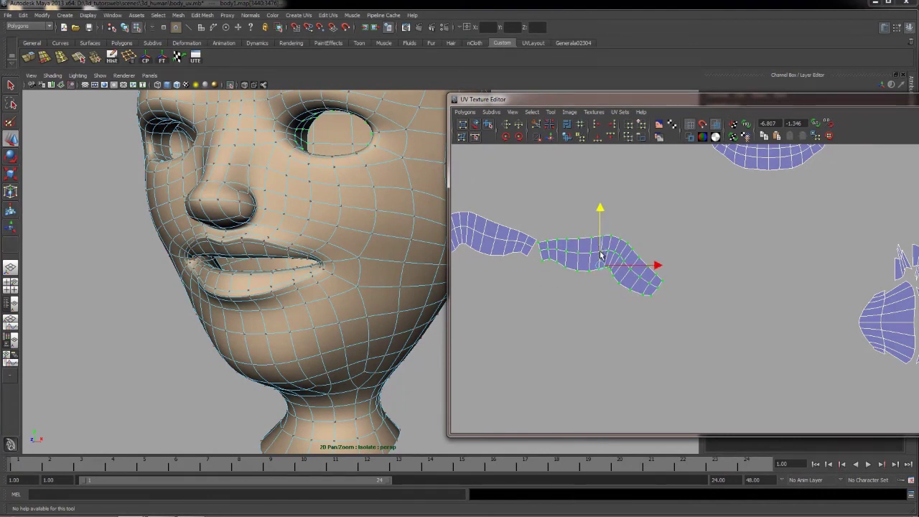
Rotate this eye-socket shell slightly counterclockwise to match its neighbour's arch and align the two at the same height
key(e)
drag(645, 229, 631, 219)
key(w)
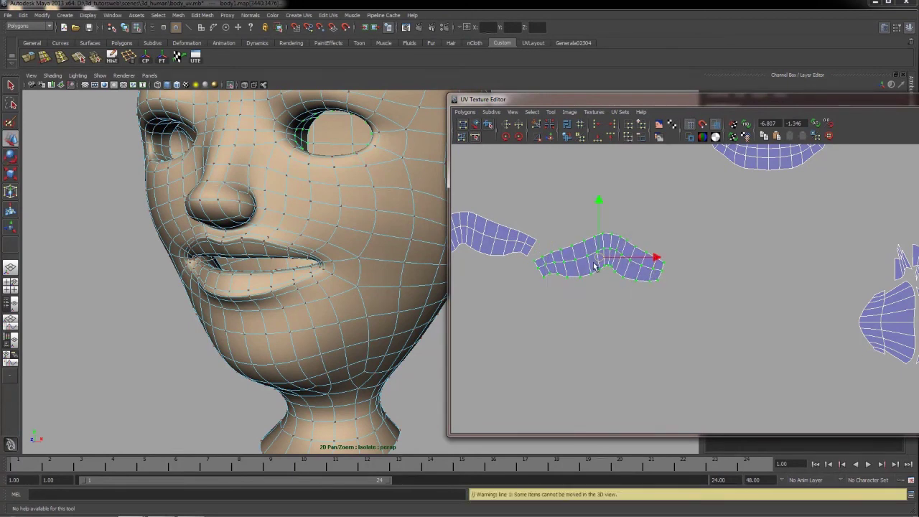
drag(602, 260, 609, 241)
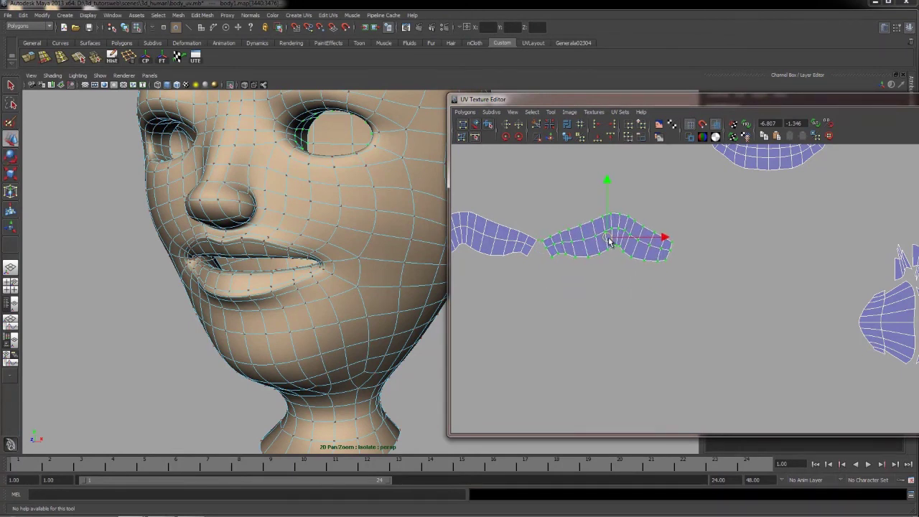
alt+right_drag(596, 306, 530, 263)
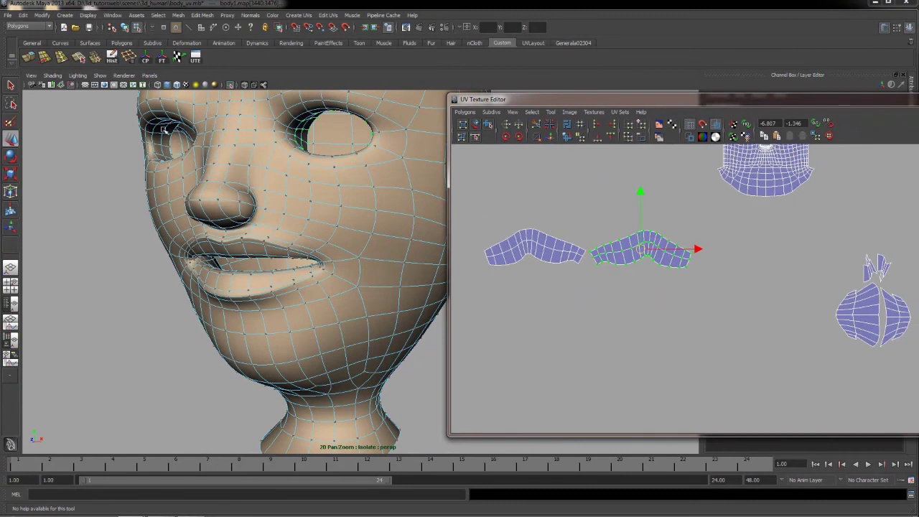
Select both large inner-mouth shells, rotate them a quarter turn counterclockwise and move them clear of the two small mouth fragments
alt+middle_drag(713, 286, 635, 288)
alt+right_drag(672, 267, 768, 303)
alt+middle_drag(774, 304, 681, 279)
alt+right_drag(682, 283, 726, 345)
alt+right_drag(724, 304, 728, 318)
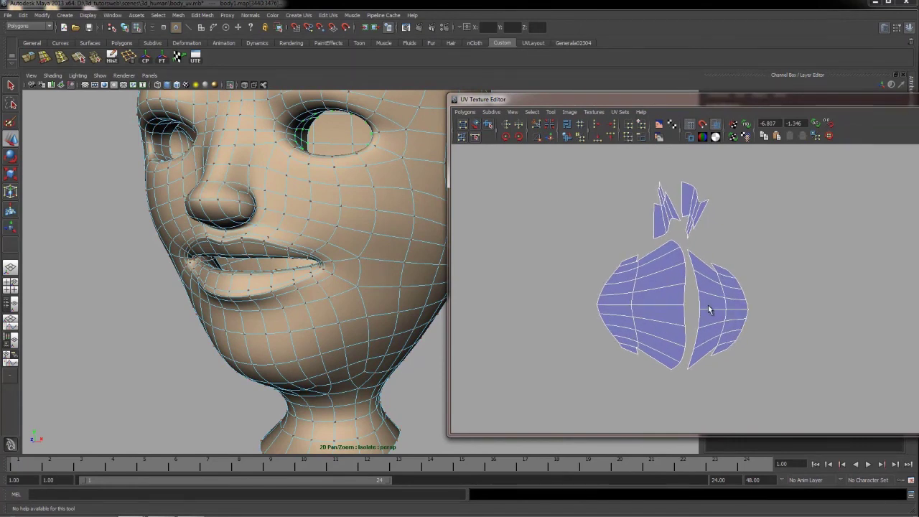
right_click(708, 308)
click(740, 306)
drag(591, 237, 730, 343)
drag(764, 387, 764, 388)
key(w)
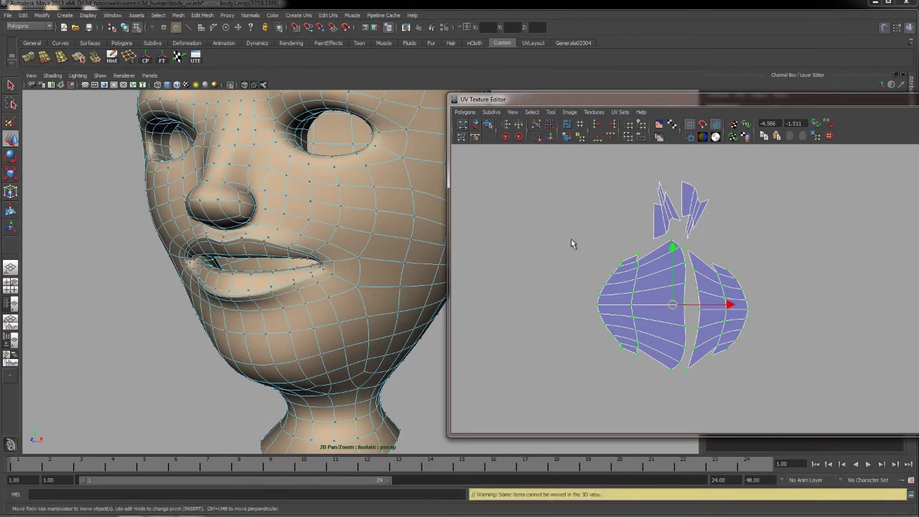
click(507, 137)
click(507, 137)
drag(673, 308, 557, 289)
Select the outer side edges of the upper inner-mouth shell and move and sew the two small fragments onto them
right_click(564, 308)
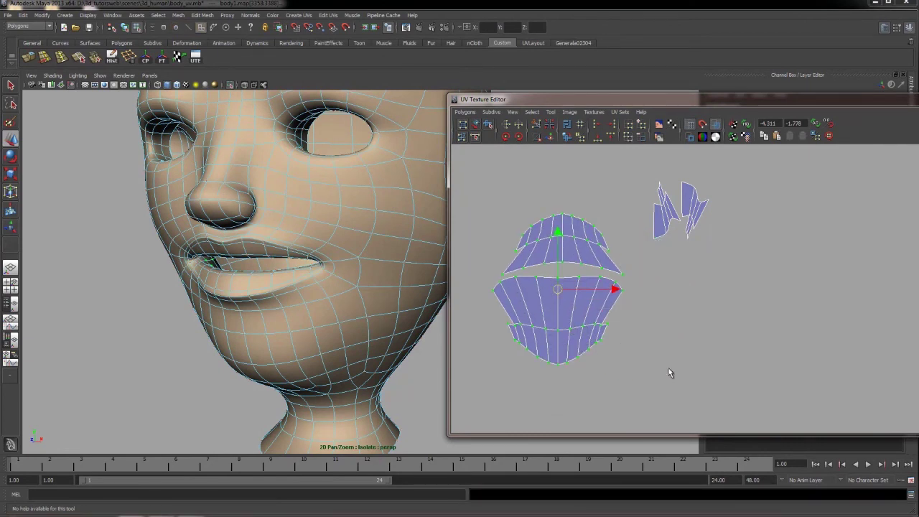
click(522, 309)
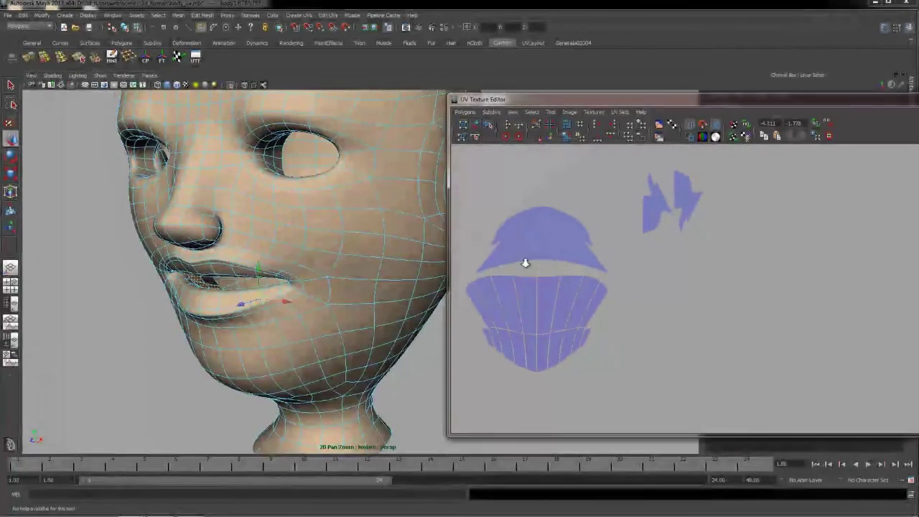
alt+middle_drag(525, 263, 595, 272)
alt+right_drag(594, 271, 576, 228)
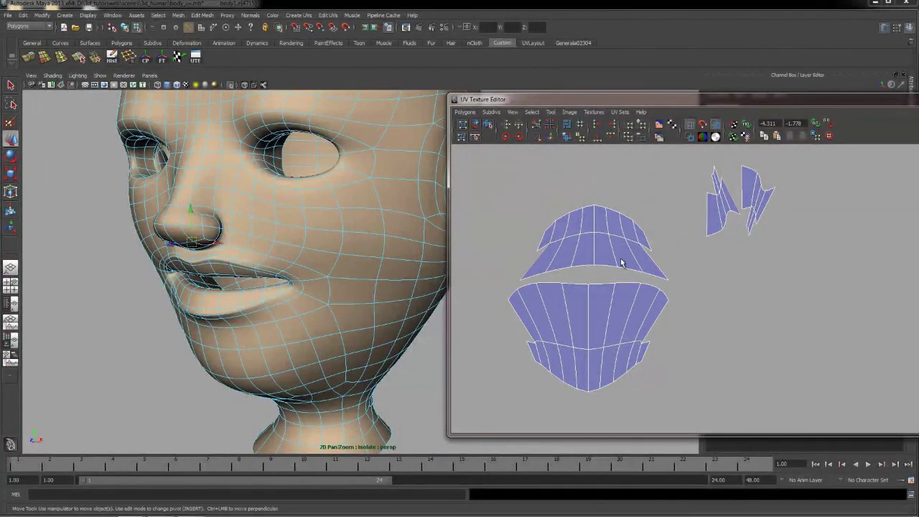
click(653, 264)
shift+click(542, 250)
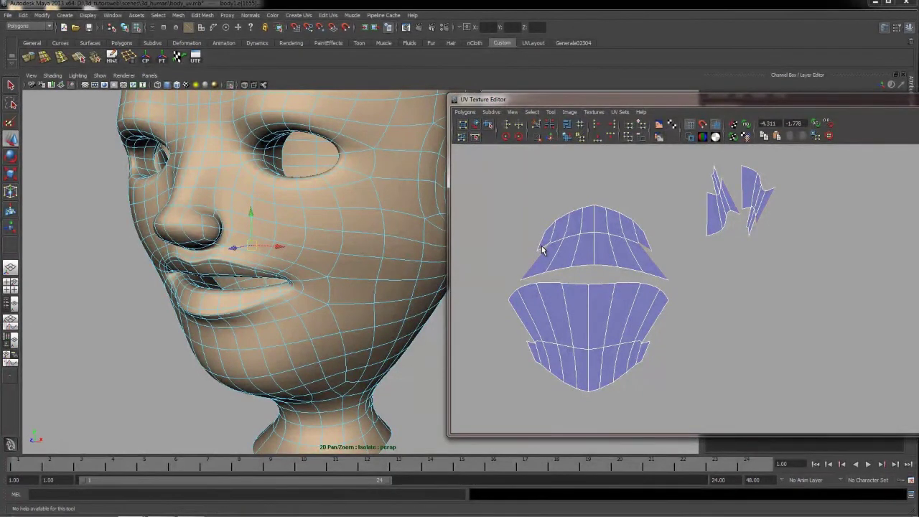
click(548, 136)
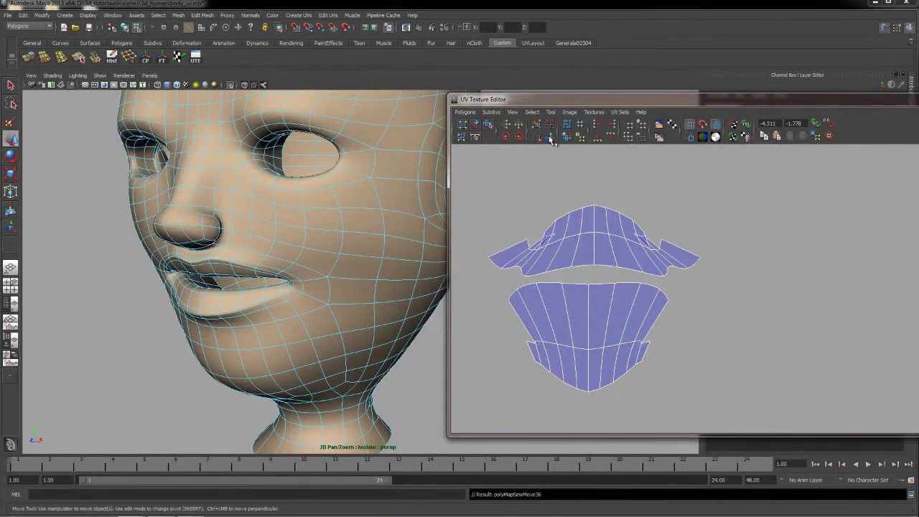
Move and sew the overlapping seam edges on both shoulders of the upper inner-mouth shell
scroll(542, 227, up, 1)
right_drag(532, 227, 532, 204)
click(526, 231)
key(w)
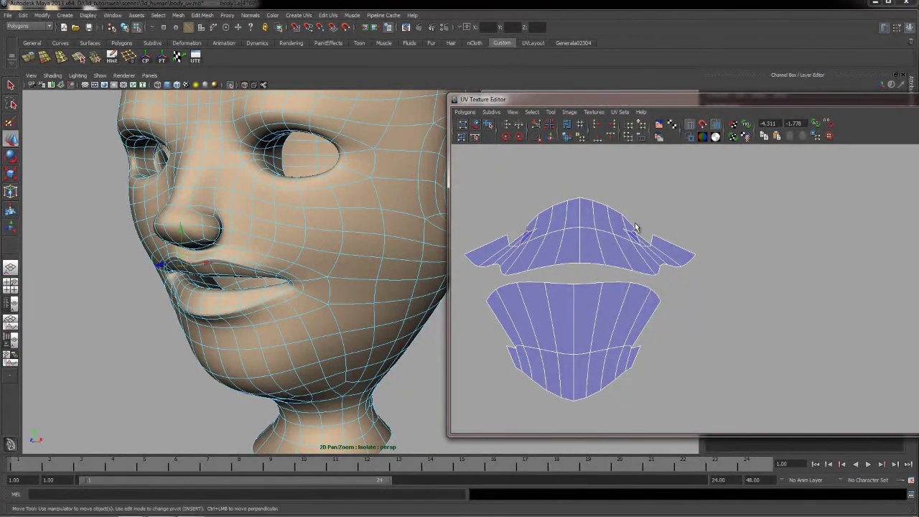
click(636, 233)
click(549, 137)
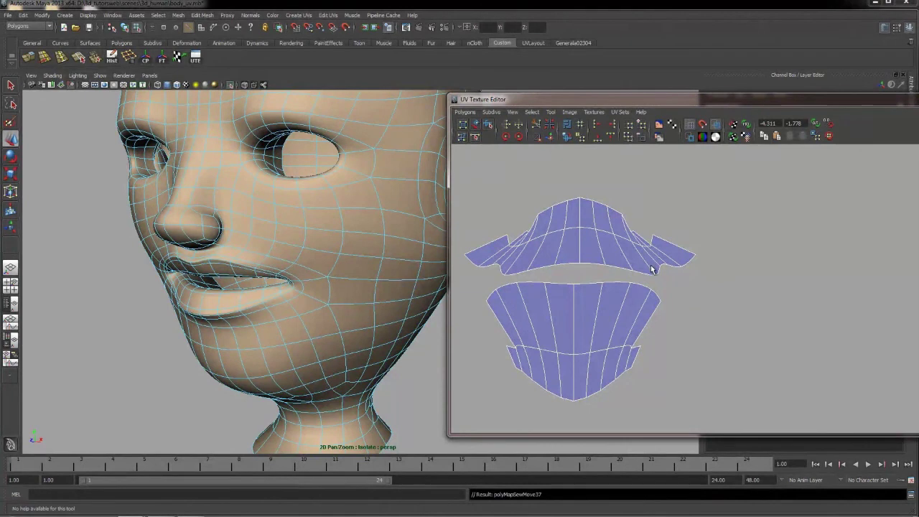
Sew the remaining edges inside the two outer flaps of the upper inner-mouth shell
alt+middle_drag(584, 259, 621, 237)
right_drag(536, 239, 540, 216)
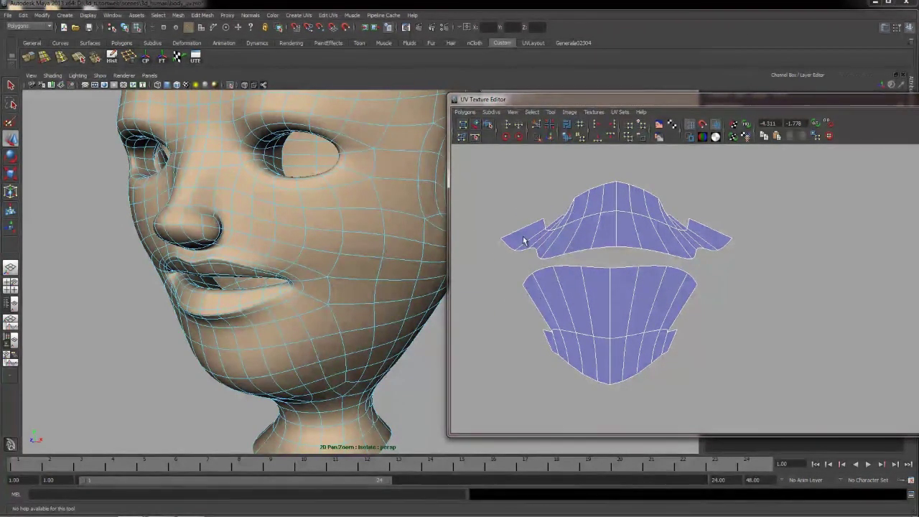
key(w)
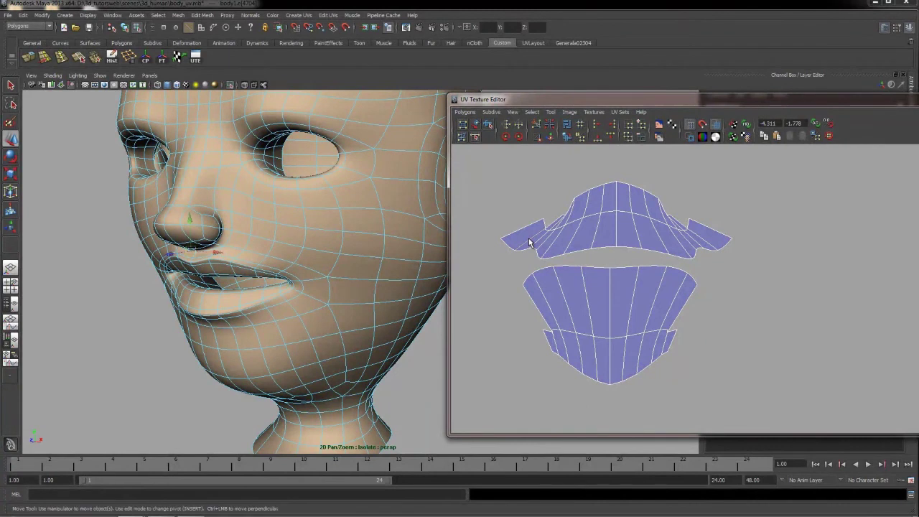
click(701, 240)
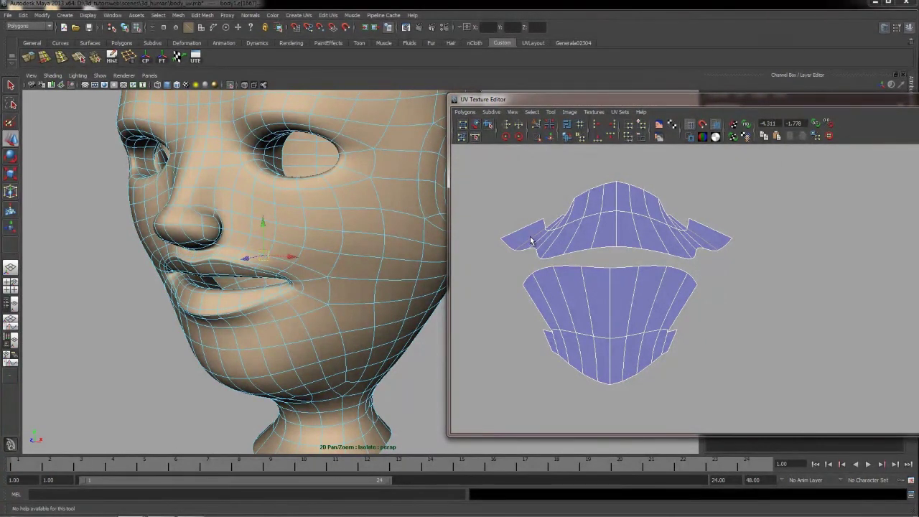
Select the notched seam edges on both sides of the lower inner-mouth shell and move and sew them
right_drag(559, 270, 566, 248)
click(544, 327)
click(548, 333)
click(680, 319)
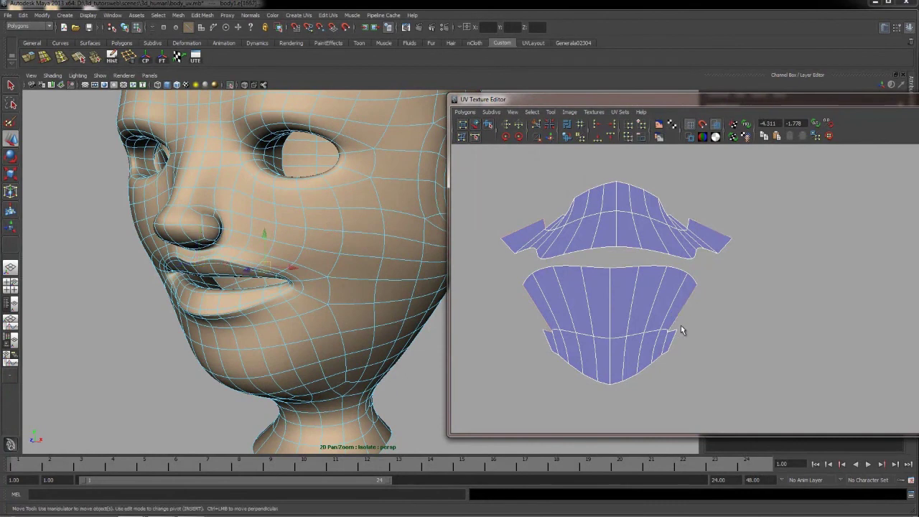
click(673, 333)
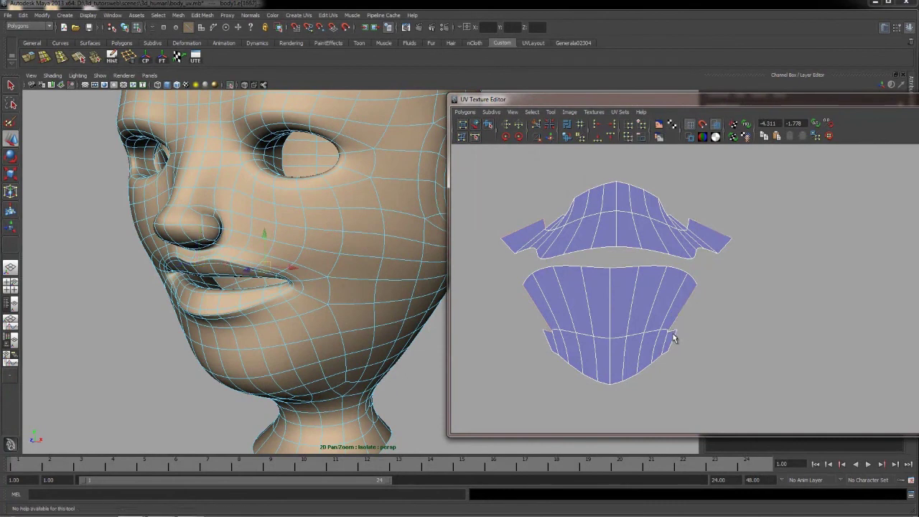
click(550, 137)
Select both eye-socket shells and scale them down uniformly in UV space
scroll(658, 295, down, 3)
alt+right_drag(741, 291, 686, 255)
alt+middle_drag(706, 282, 701, 305)
right_drag(606, 280, 639, 277)
drag(490, 241, 642, 320)
drag(568, 276, 582, 298)
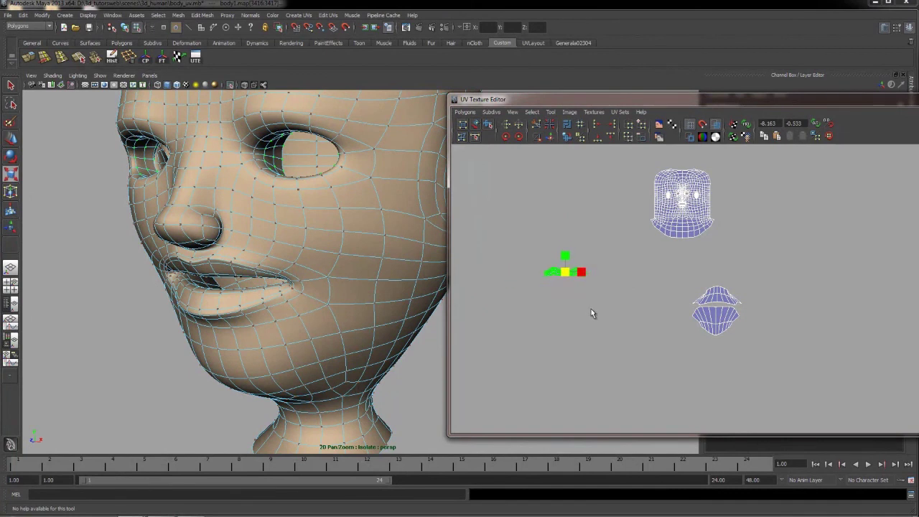
Move the two reduced eye-socket shells to just above the inner-mouth shells
key(w)
drag(572, 276, 686, 248)
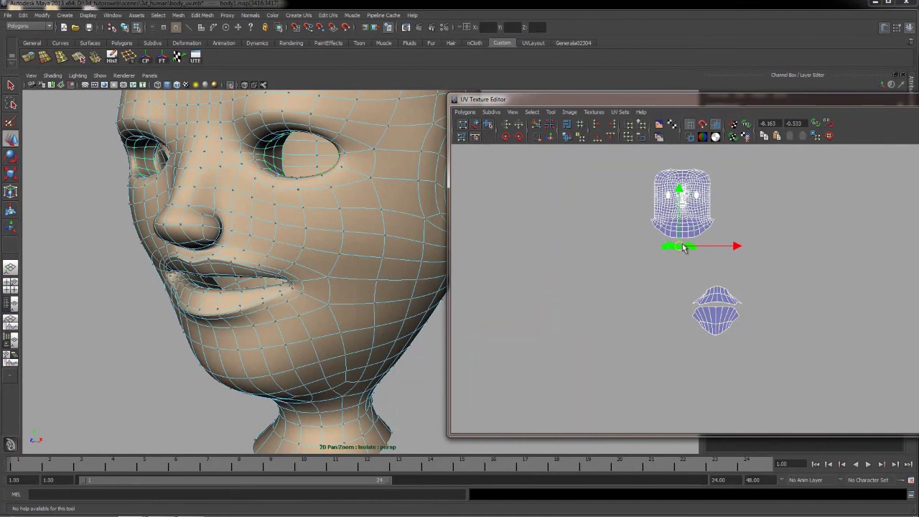
key(r)
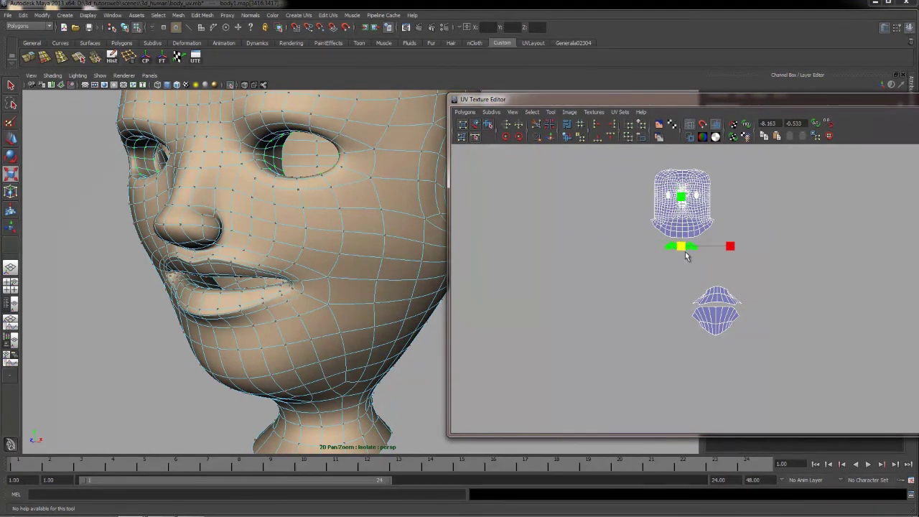
drag(685, 254, 719, 282)
key(w)
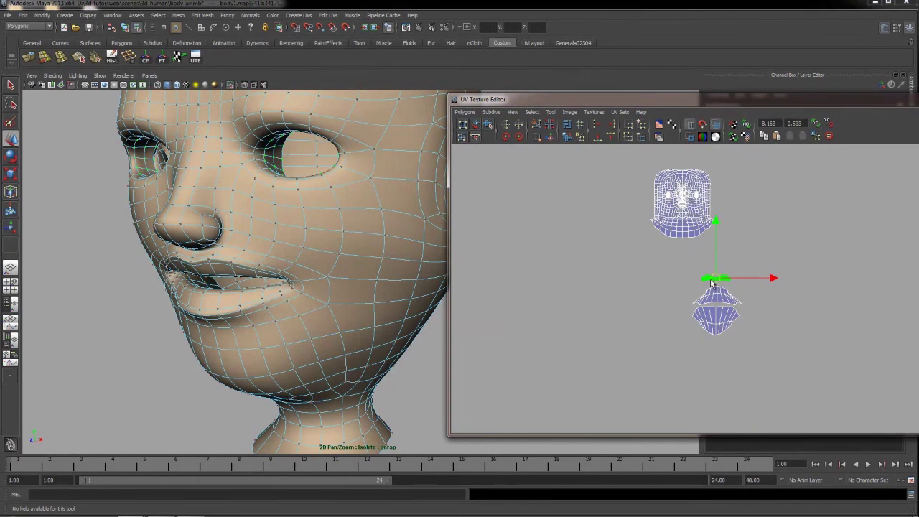
Select the eye-socket and inner-mouth shells together, scale them down and place them beside the head shell
click(662, 267)
drag(755, 338, 733, 332)
key(r)
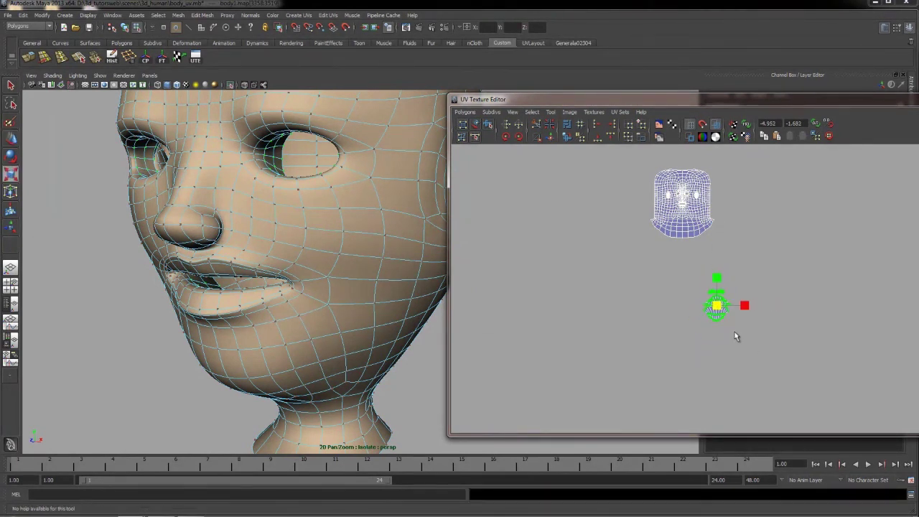
key(w)
drag(719, 284, 723, 203)
alt+middle_drag(728, 214, 635, 291)
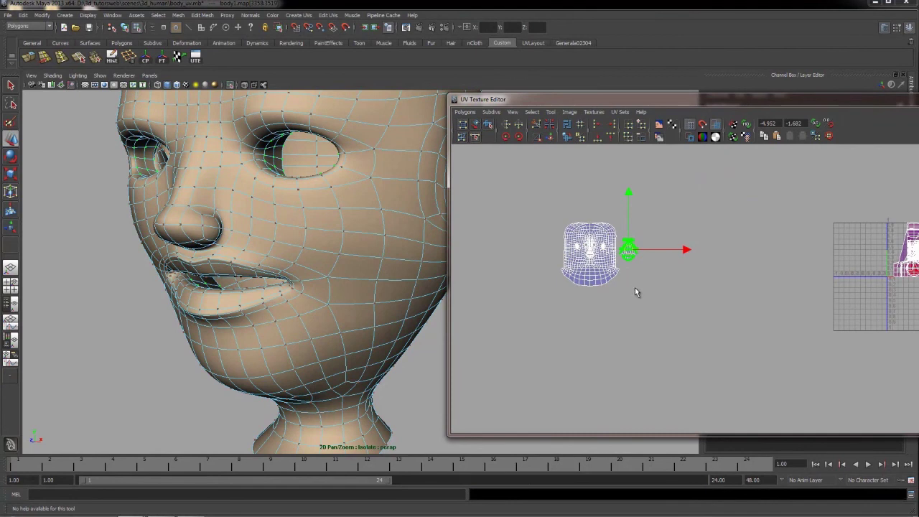
click(634, 289)
scroll(611, 318, up, 3)
alt+middle_drag(543, 266, 706, 282)
scroll(680, 385, up, 5)
alt+middle_drag(633, 280, 675, 321)
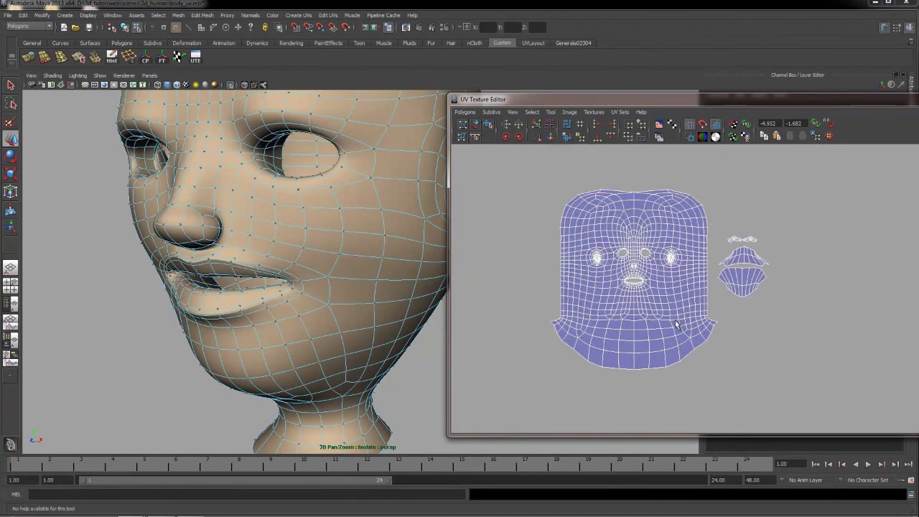